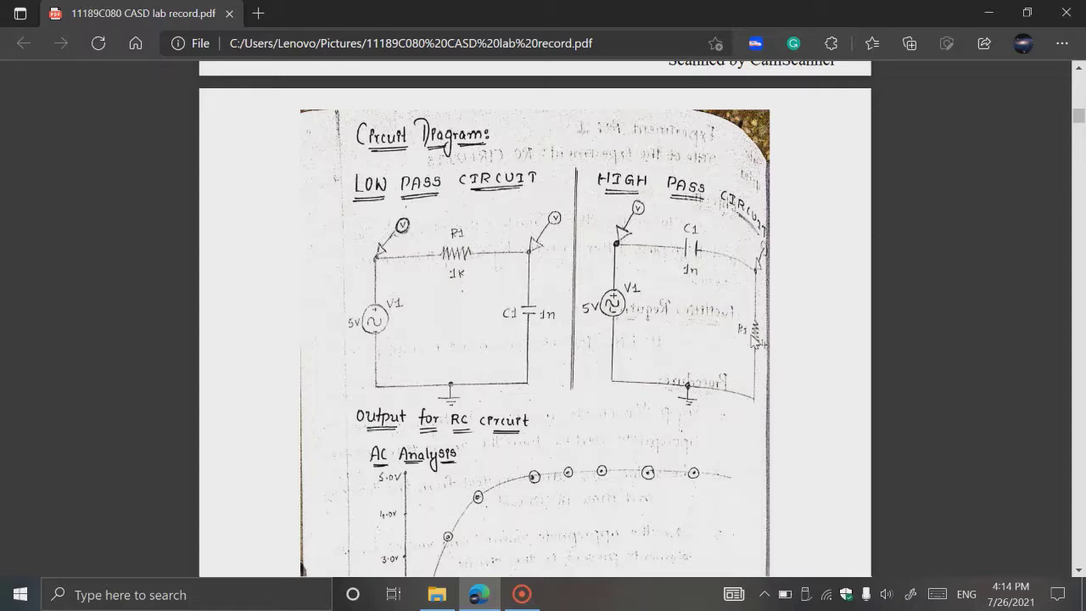
# - Review the low pass and high pass RC circuit diagrams and their AC and transient analysis graphs in the lab record
pyautogui.scroll(-3, 752, 337)
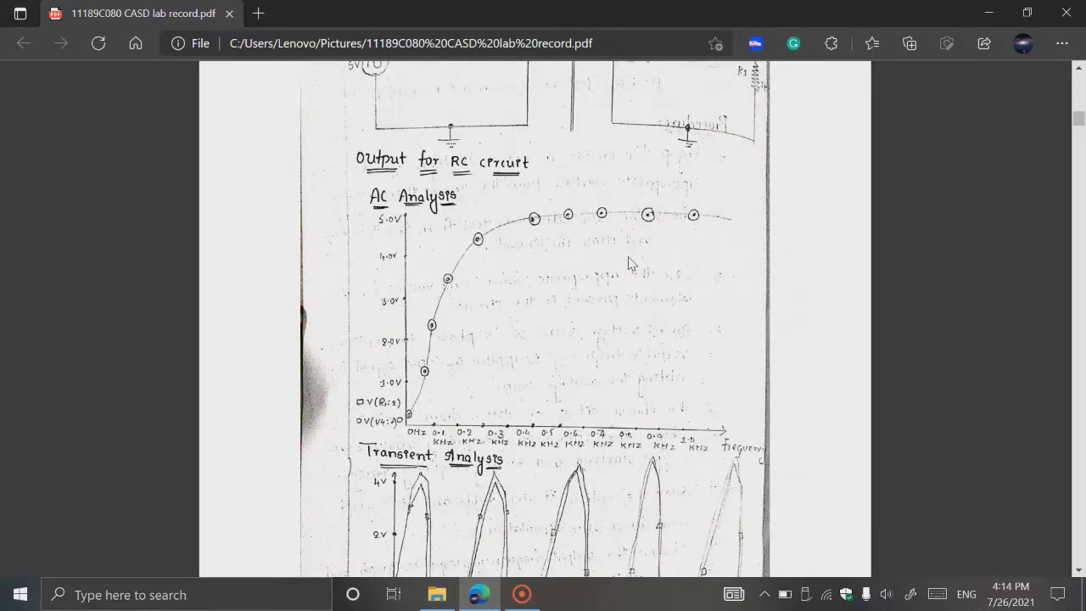
pyautogui.scroll(-5, 630, 264)
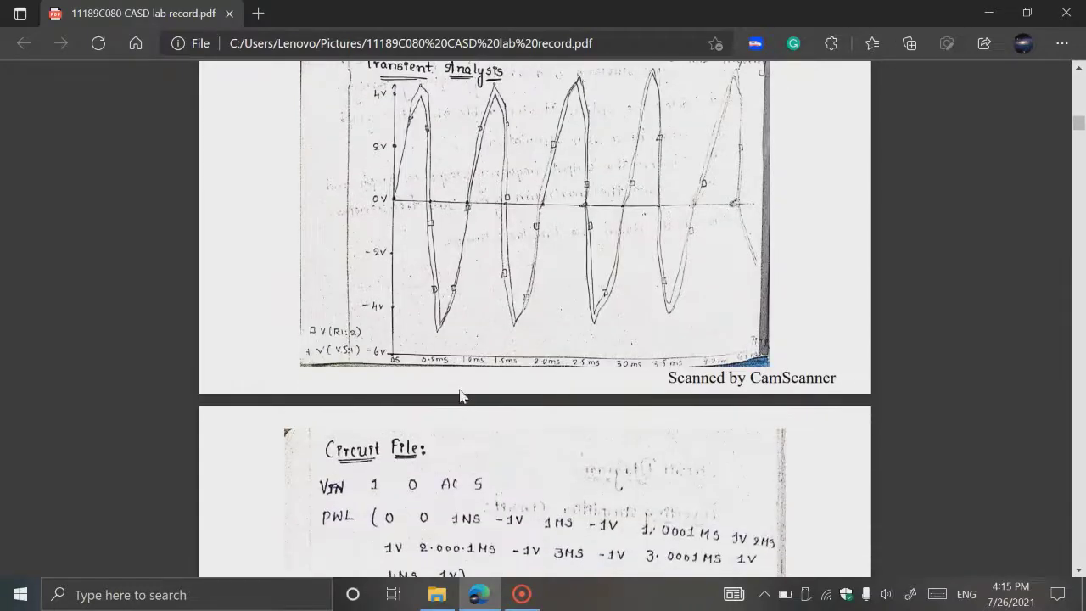
pyautogui.scroll(-2, 460, 396)
pyautogui.scroll(3, 460, 388)
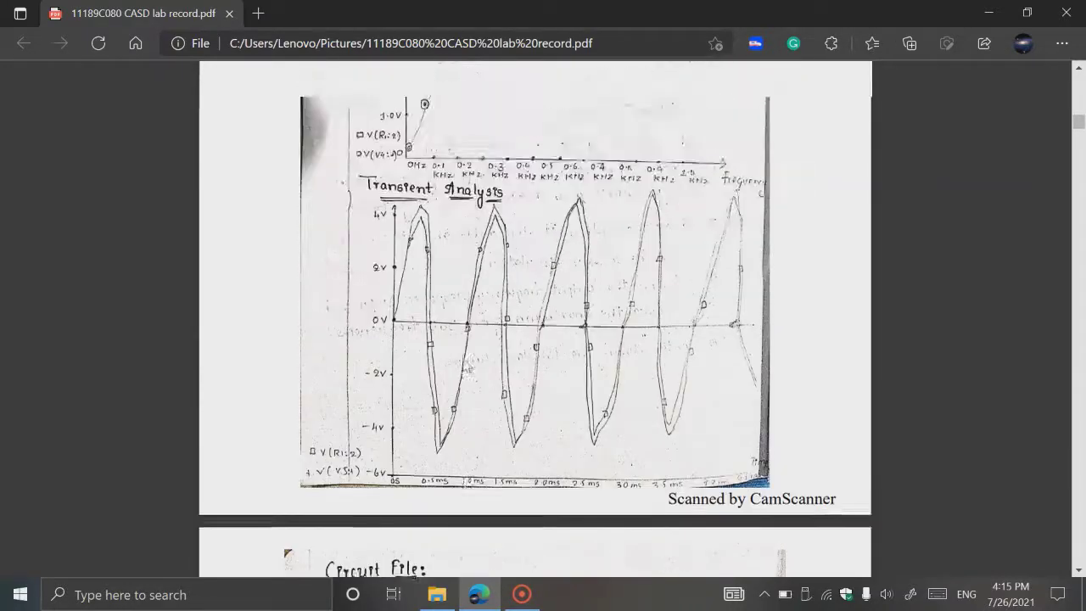
pyautogui.scroll(3, 424, 352)
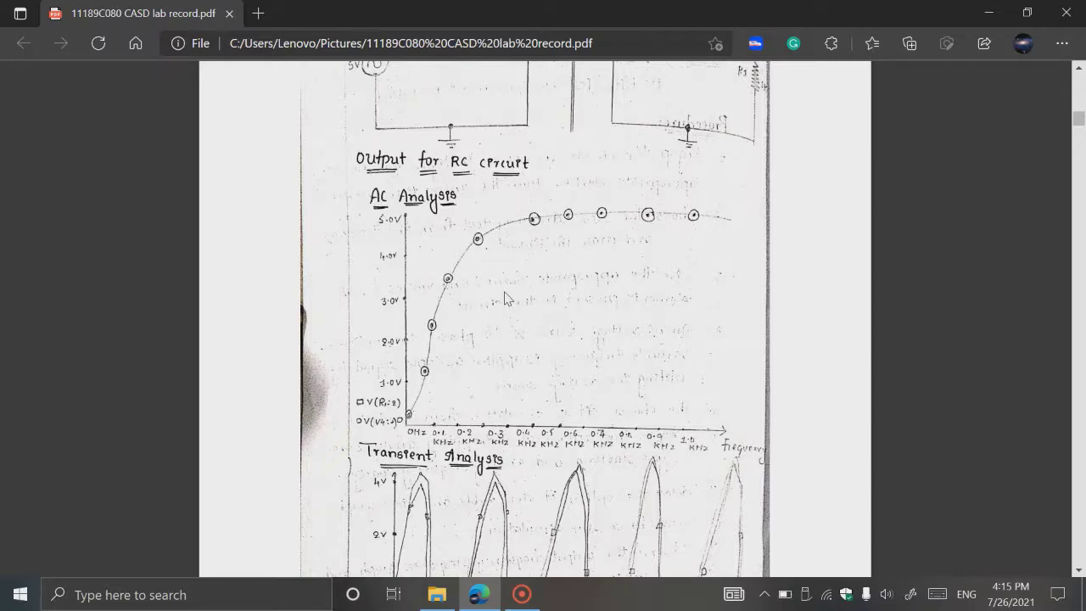
pyautogui.scroll(3, 509, 288)
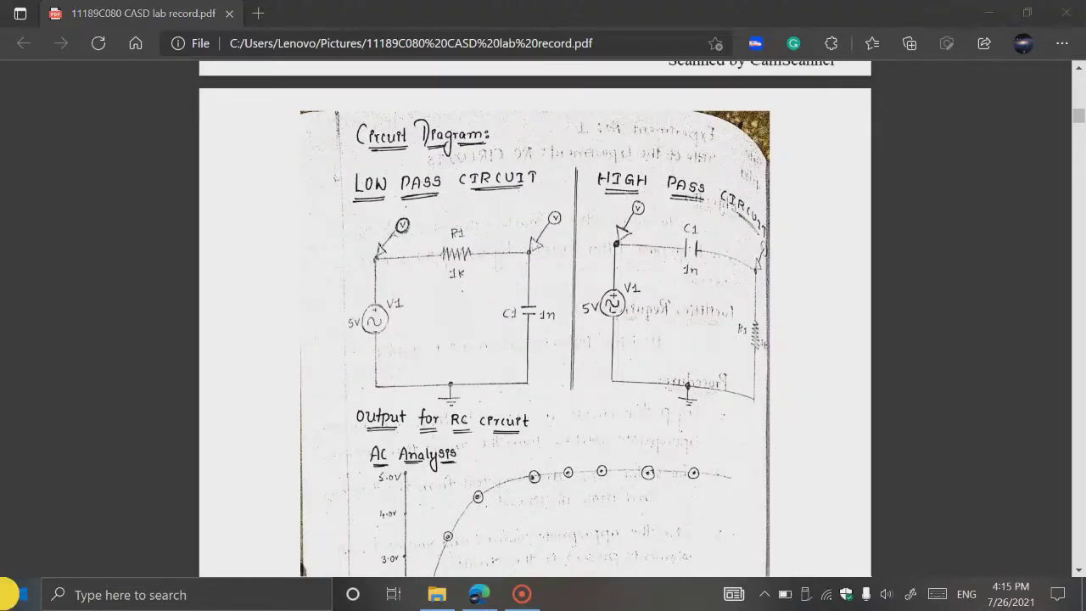
# - Launch PSpice Schematics from the recently added programs to get a blank schematic
pyautogui.click(20, 594)
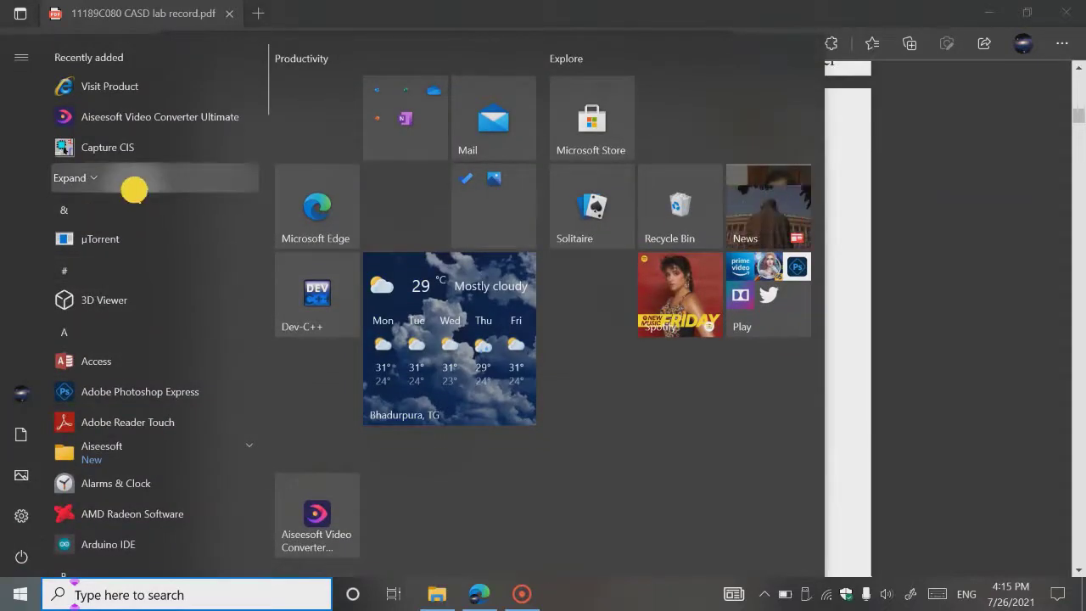
pyautogui.click(133, 184)
pyautogui.scroll(-2, 134, 365)
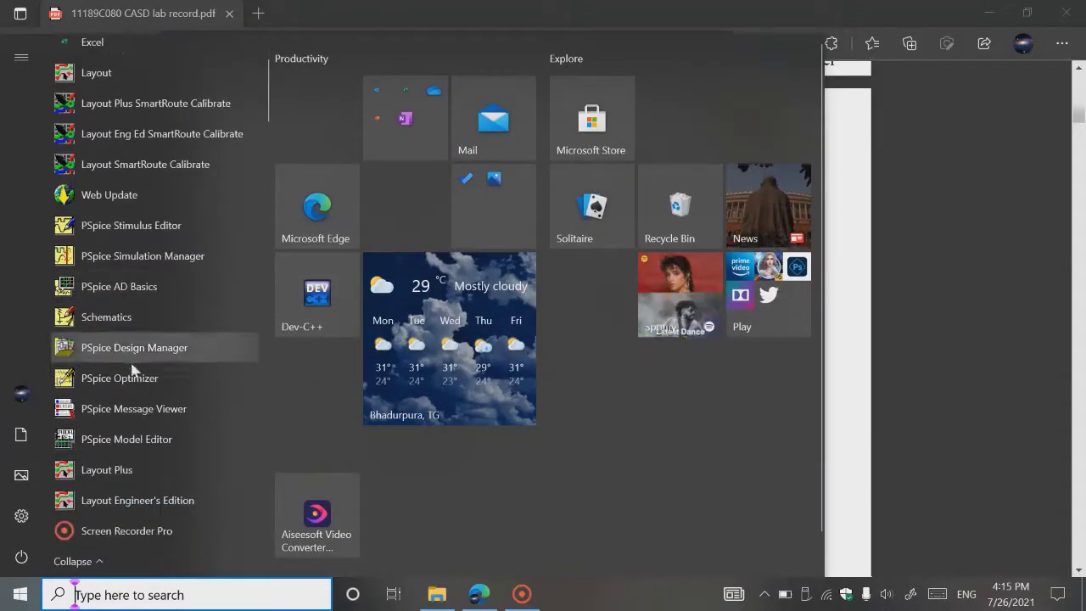
pyautogui.click(149, 321)
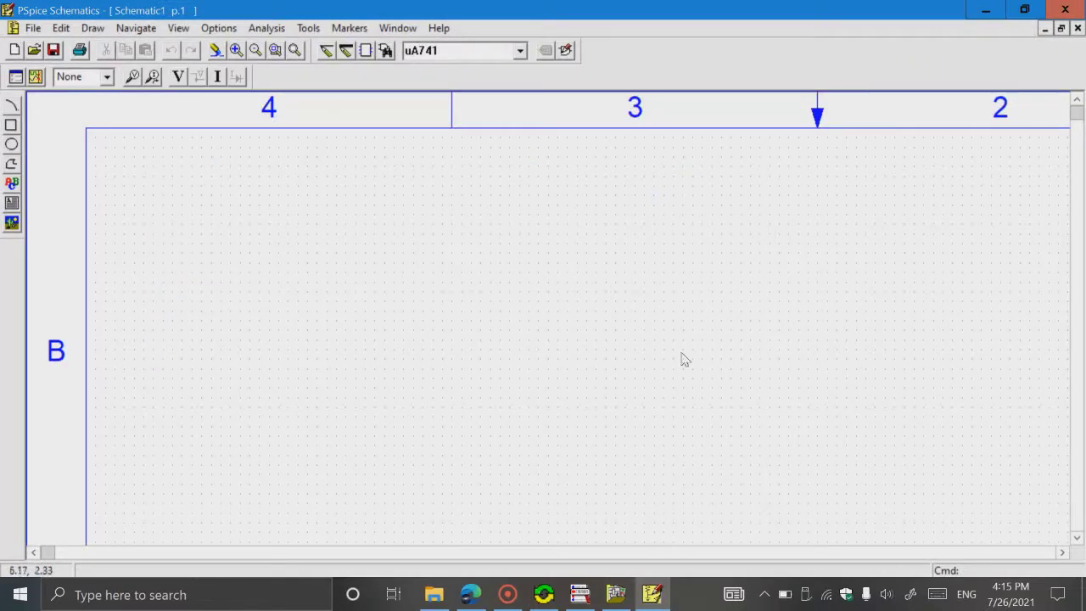
pyautogui.click(33, 28)
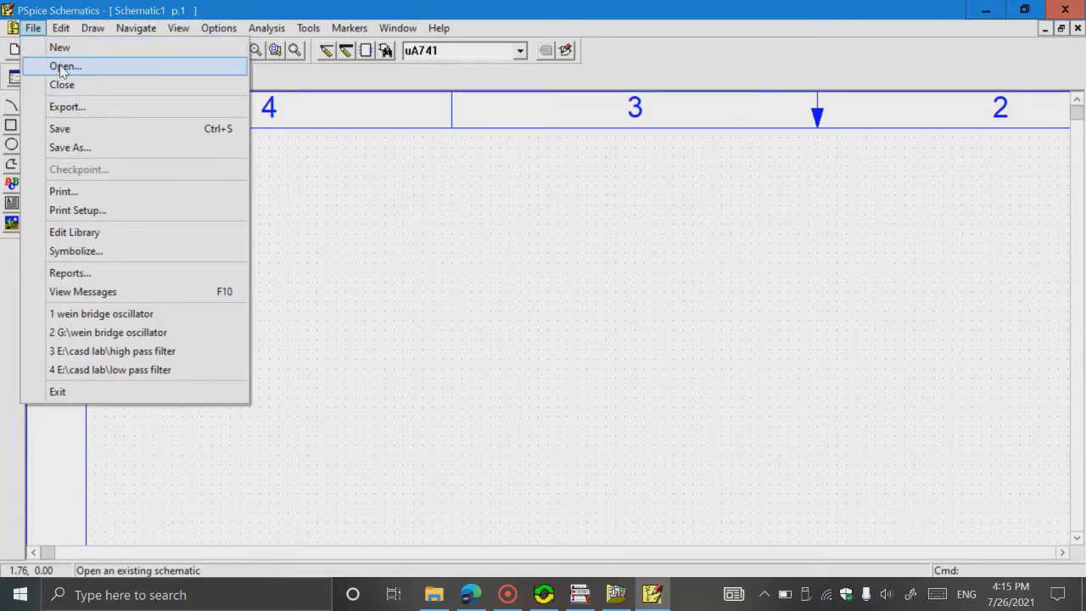
pyautogui.click(307, 243)
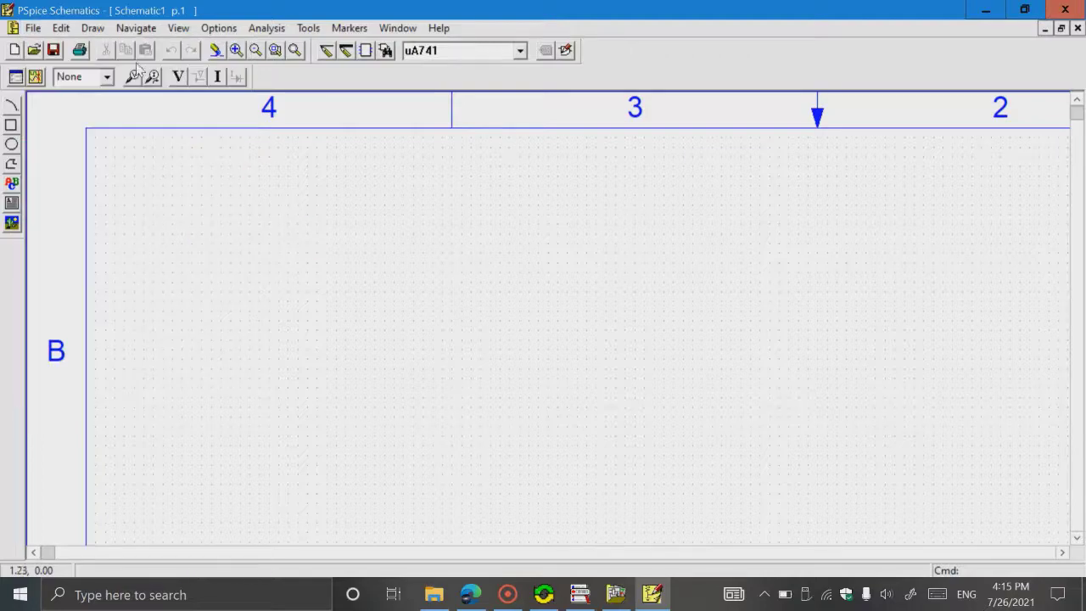
pyautogui.click(266, 28)
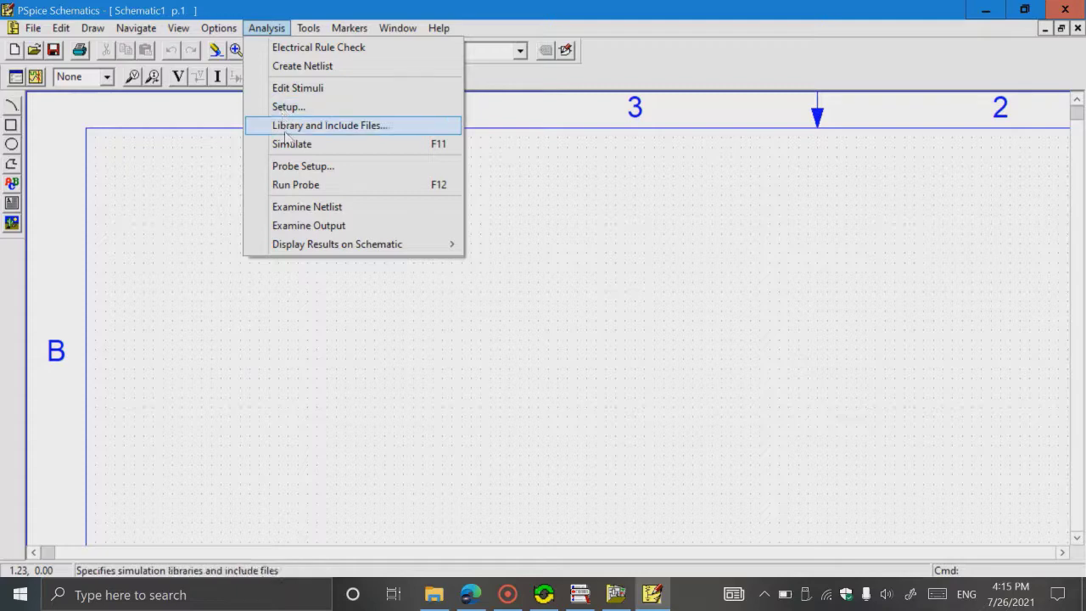
pyautogui.click(240, 160)
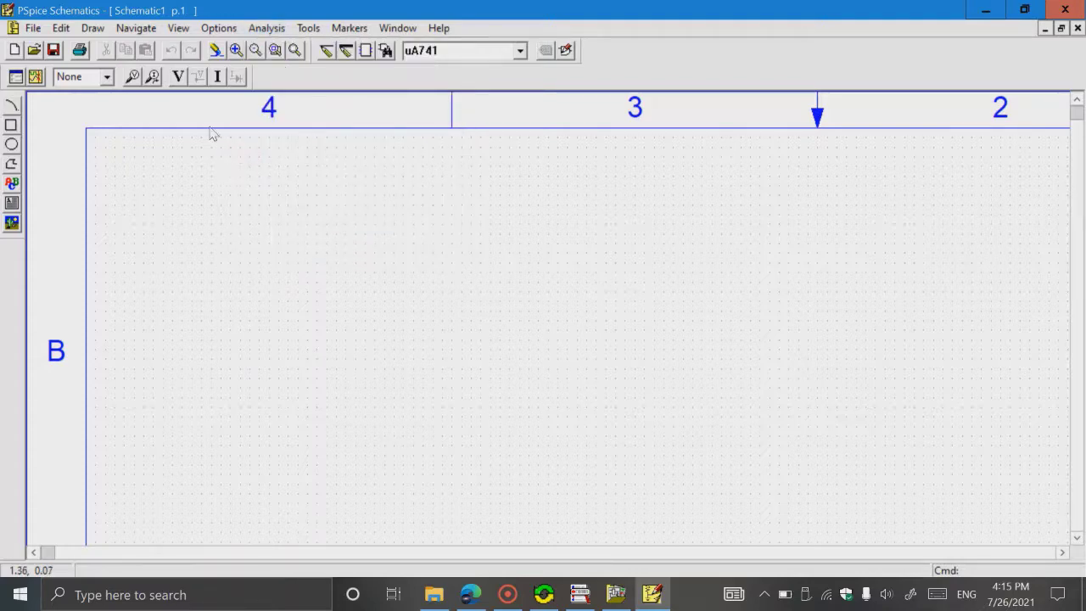
# - Find the resistor part R in the part browser and place one horizontally on the blank schematic
pyautogui.click(123, 73)
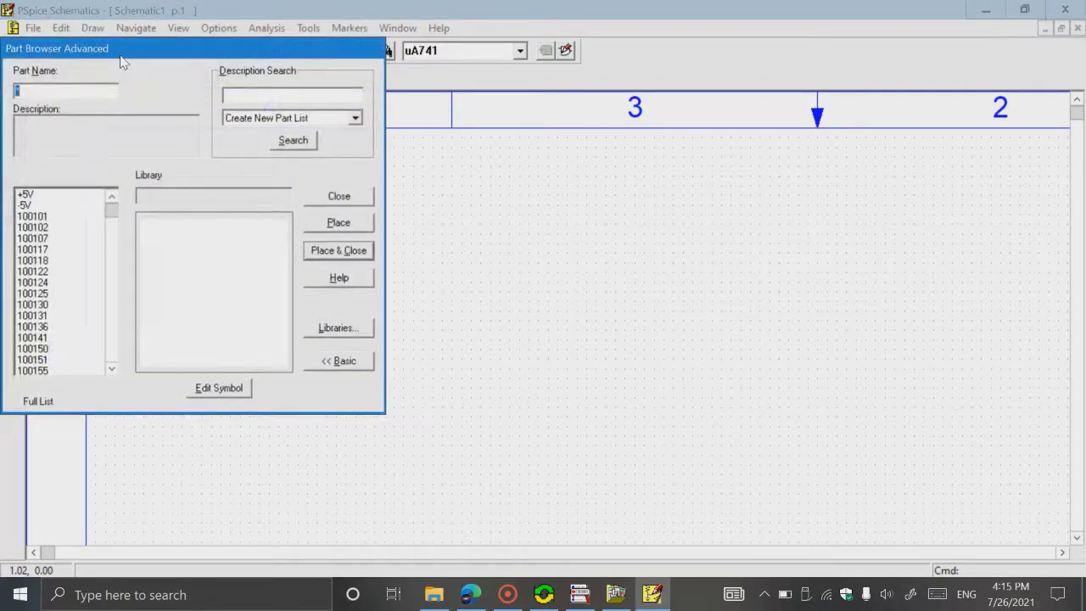
pyautogui.moveTo(156, 57); pyautogui.dragTo(299, 95)
pyautogui.click(213, 132)
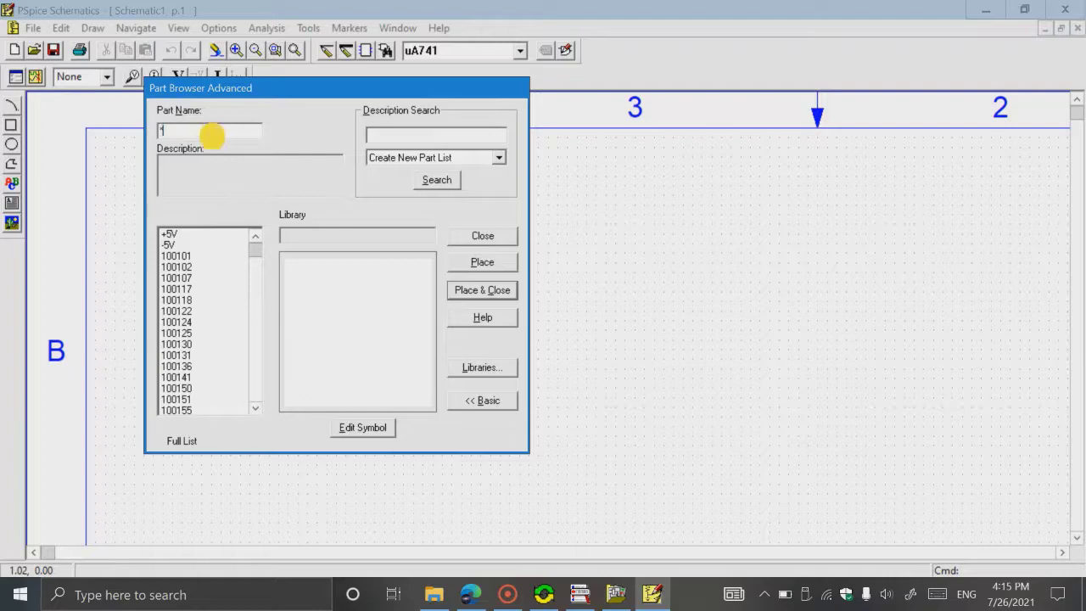
pyautogui.press('BackSpace')
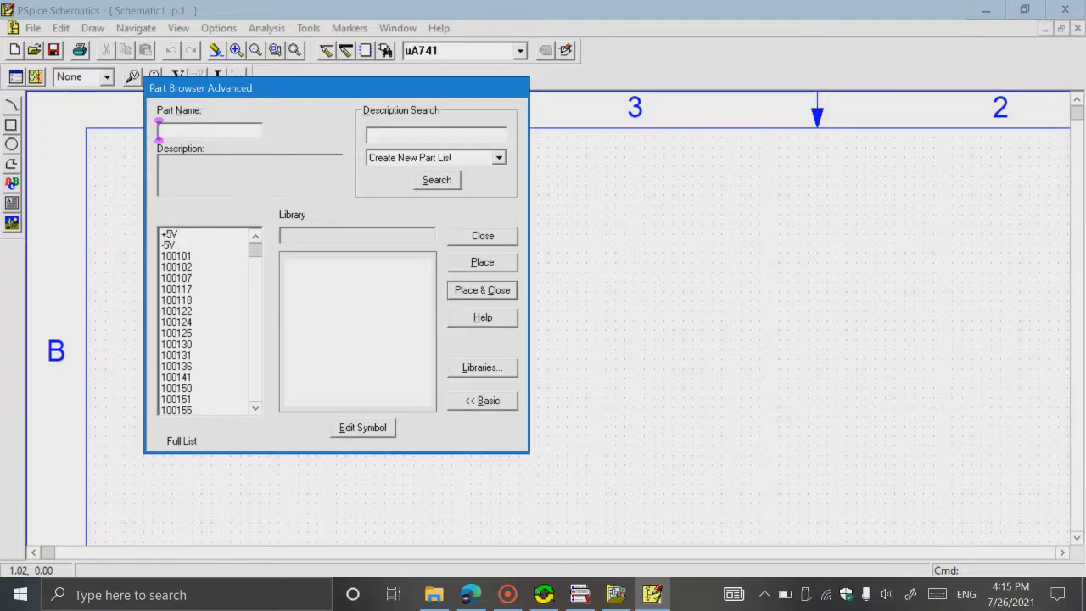
pyautogui.write('r')
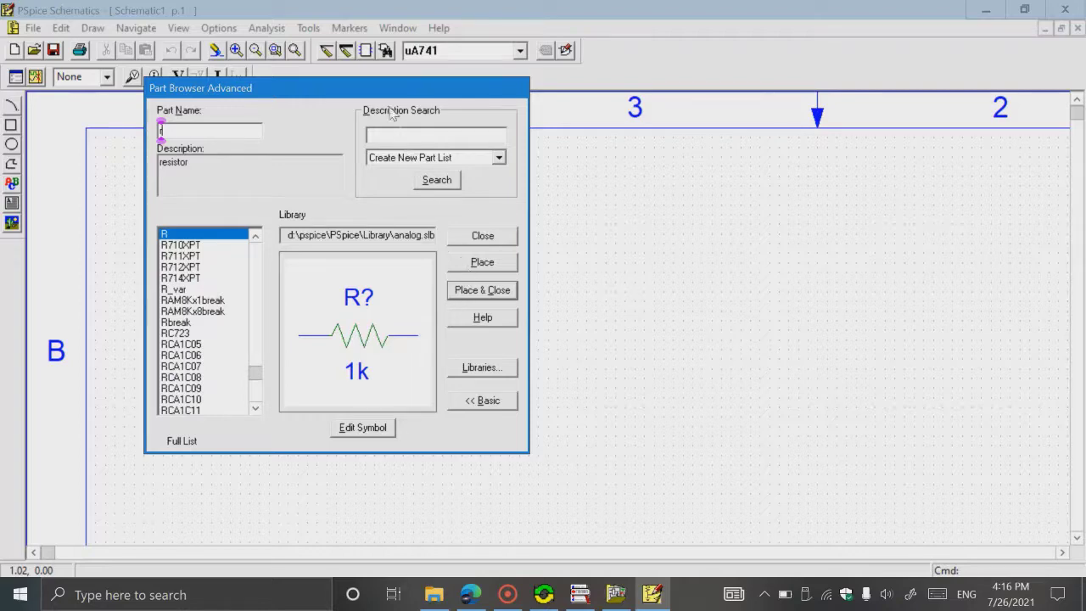
pyautogui.moveTo(384, 98); pyautogui.dragTo(364, 95)
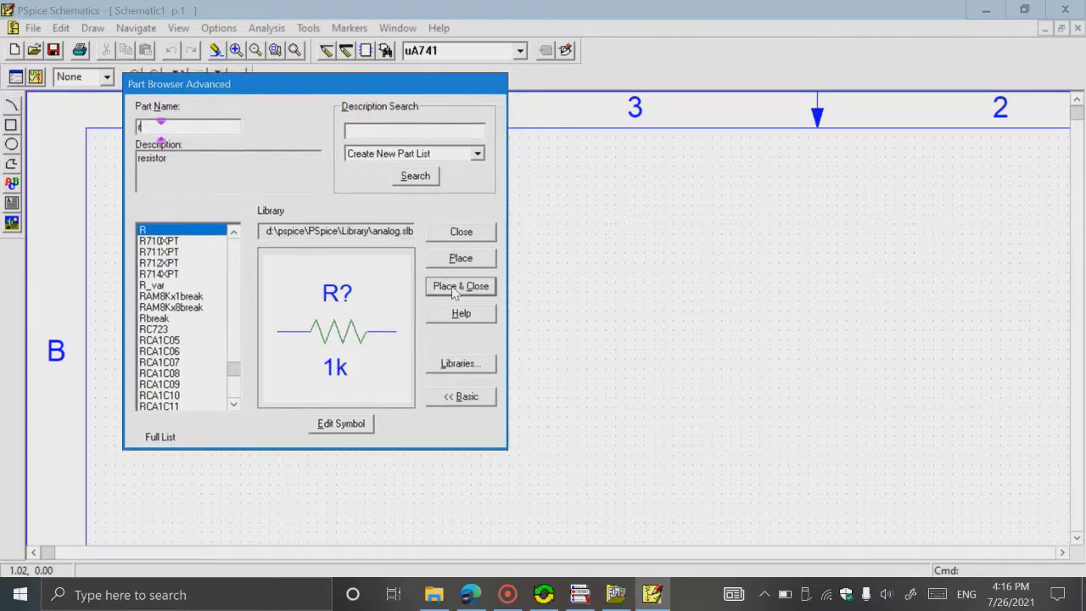
pyautogui.click(471, 255)
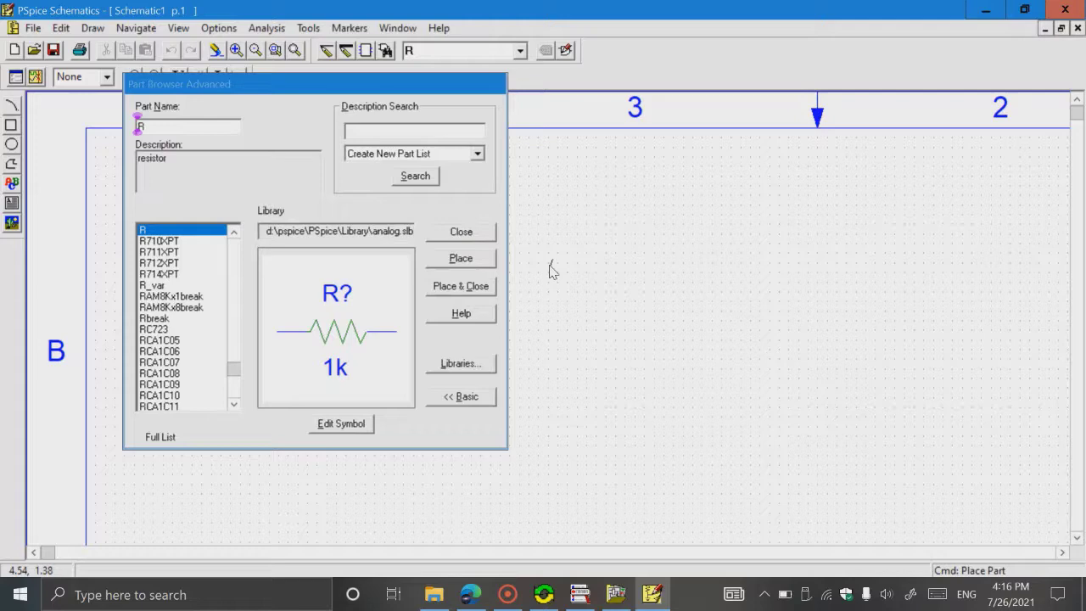
pyautogui.click(644, 292)
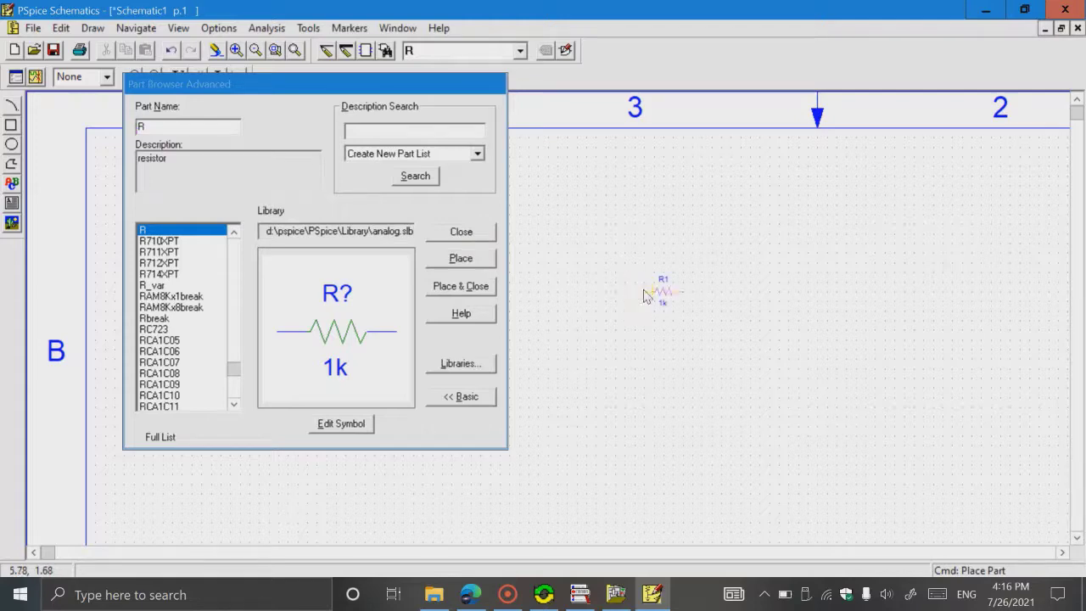
pyautogui.rightClick(519, 269)
# - Find the capacitor part C and place one, rotated to vertical, below and to the right of the resistor
pyautogui.click(224, 124)
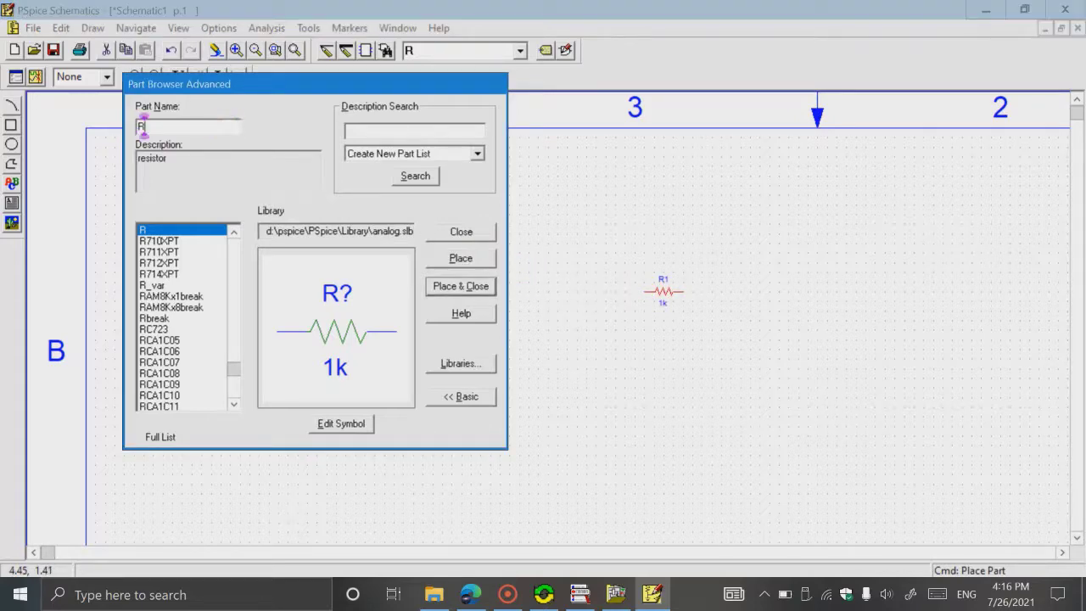
pyautogui.write('c')
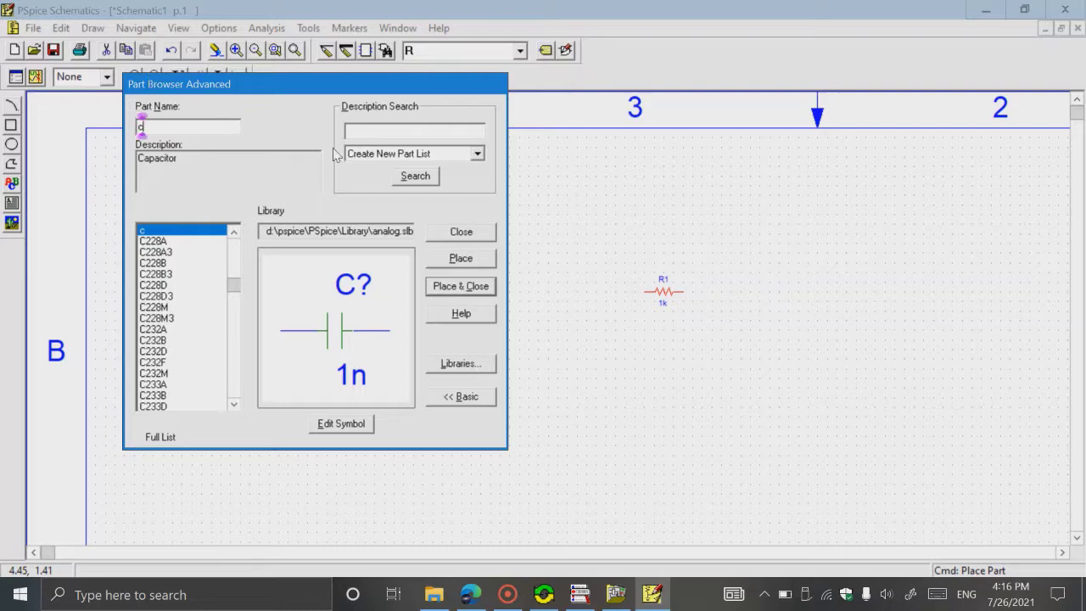
pyautogui.click(459, 259)
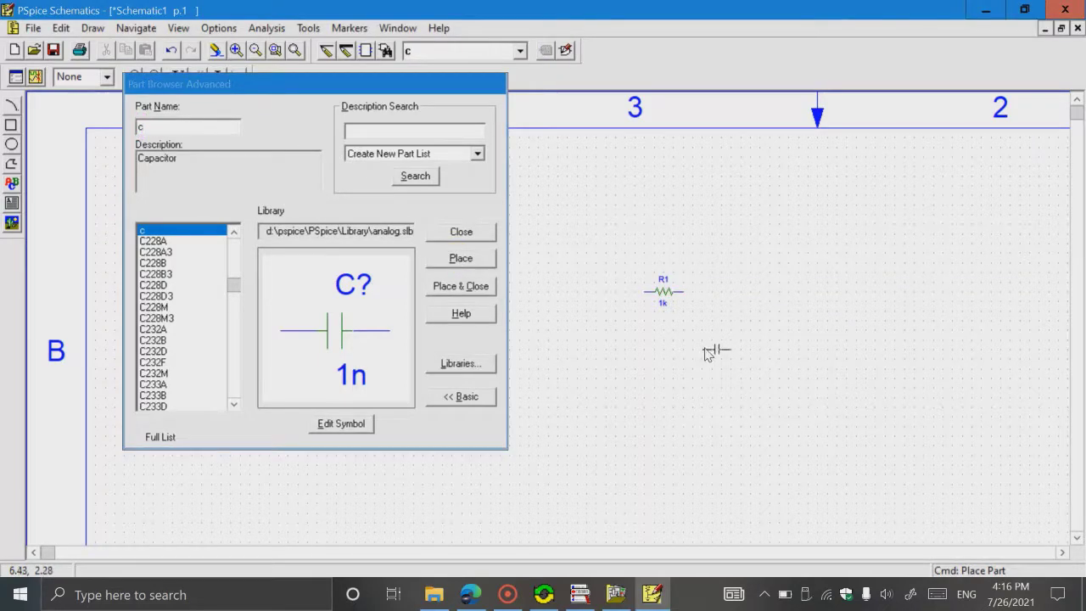
pyautogui.hotkey('ctrl', 'r')
pyautogui.click(748, 366)
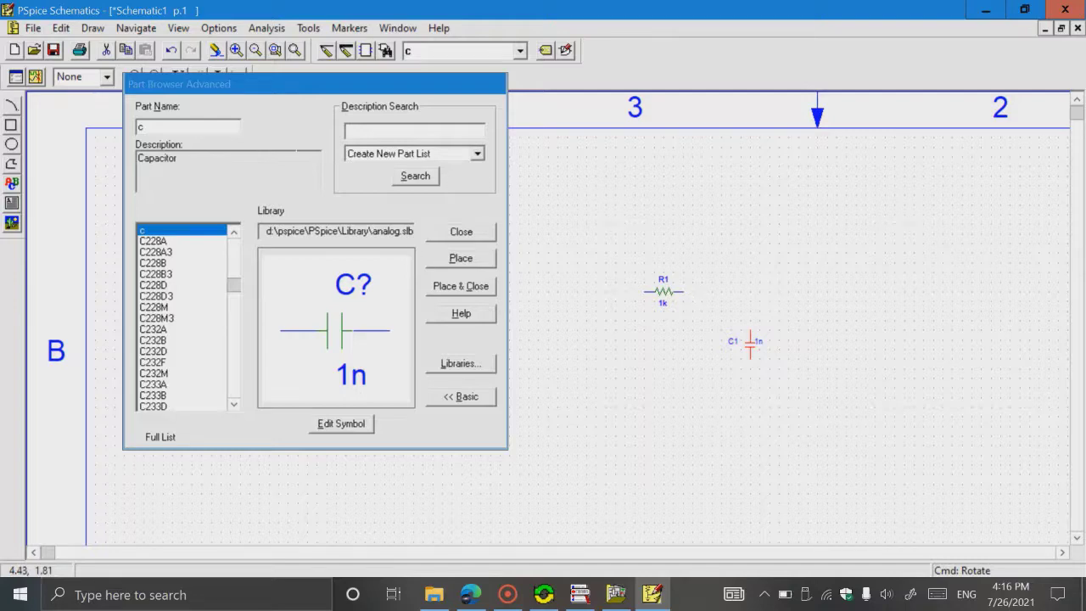
# - Find the AC voltage source VAC and place one below and to the left of the resistor
pyautogui.click(228, 127)
pyautogui.press('BackSpace')
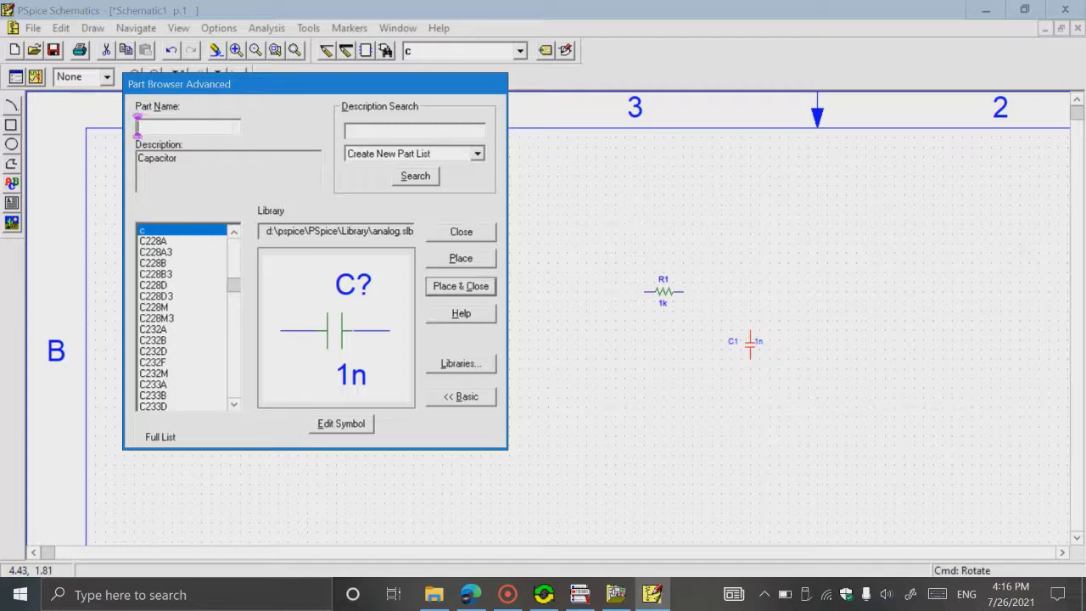
pyautogui.write('vac')
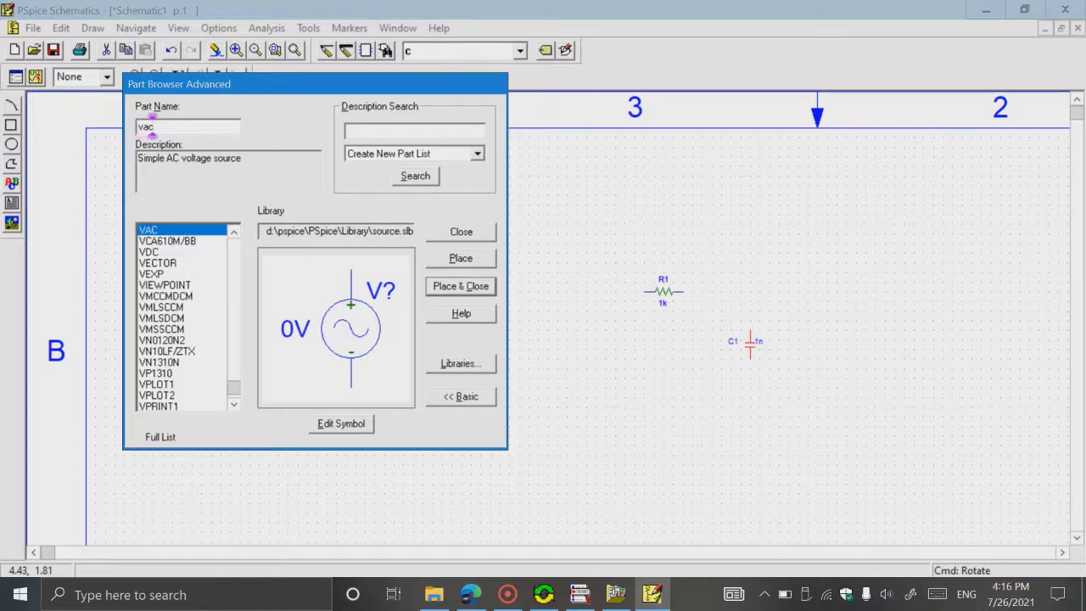
pyautogui.click(462, 258)
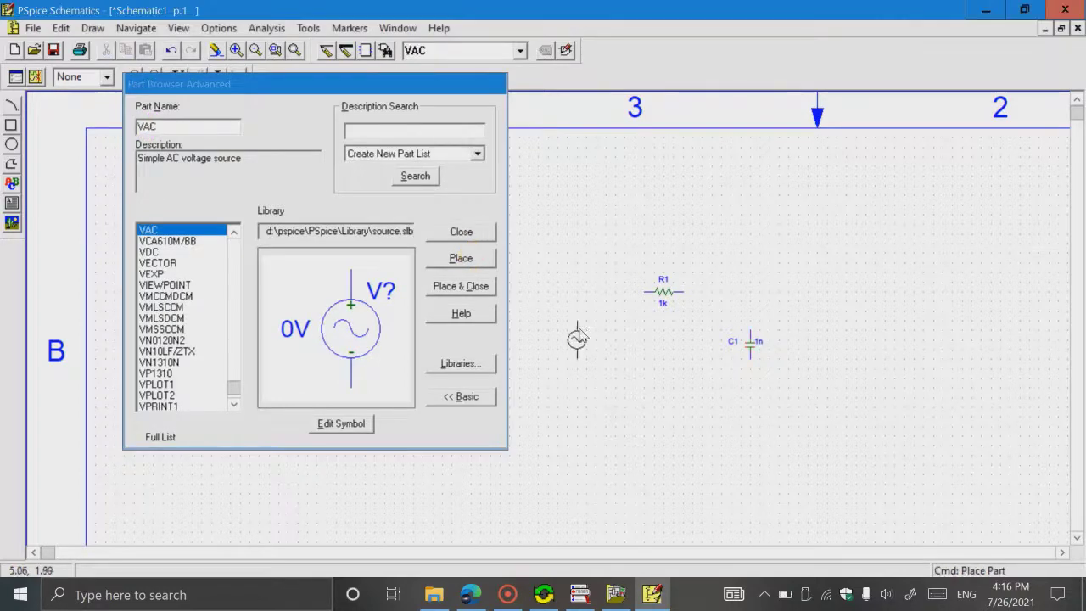
pyautogui.click(600, 333)
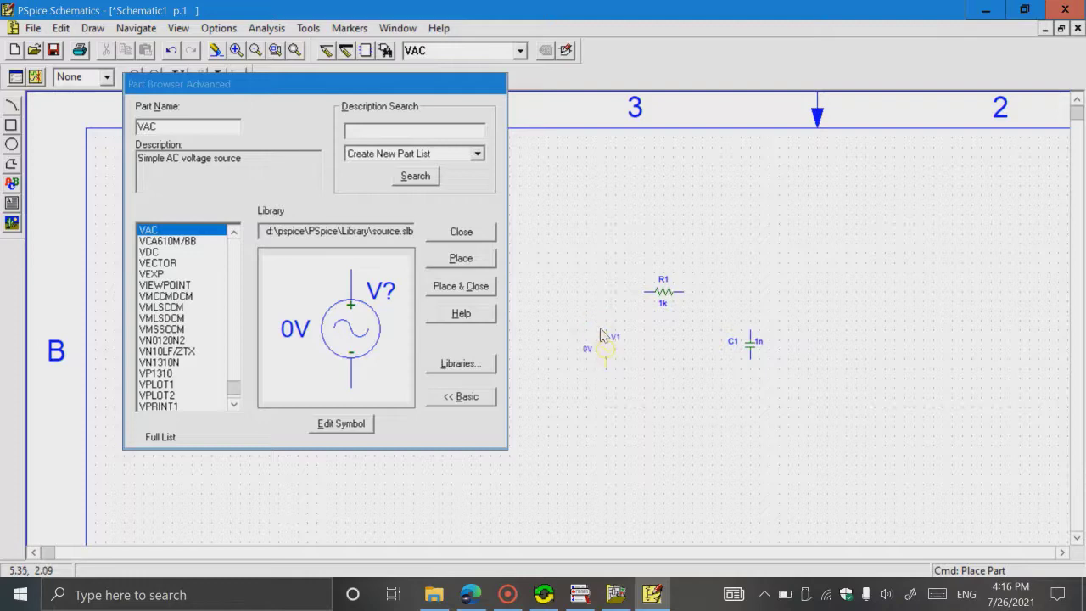
# - Place a GND_EARTH ground symbol below the resistor, between the source and capacitor, and close the part browser
pyautogui.click(215, 126)
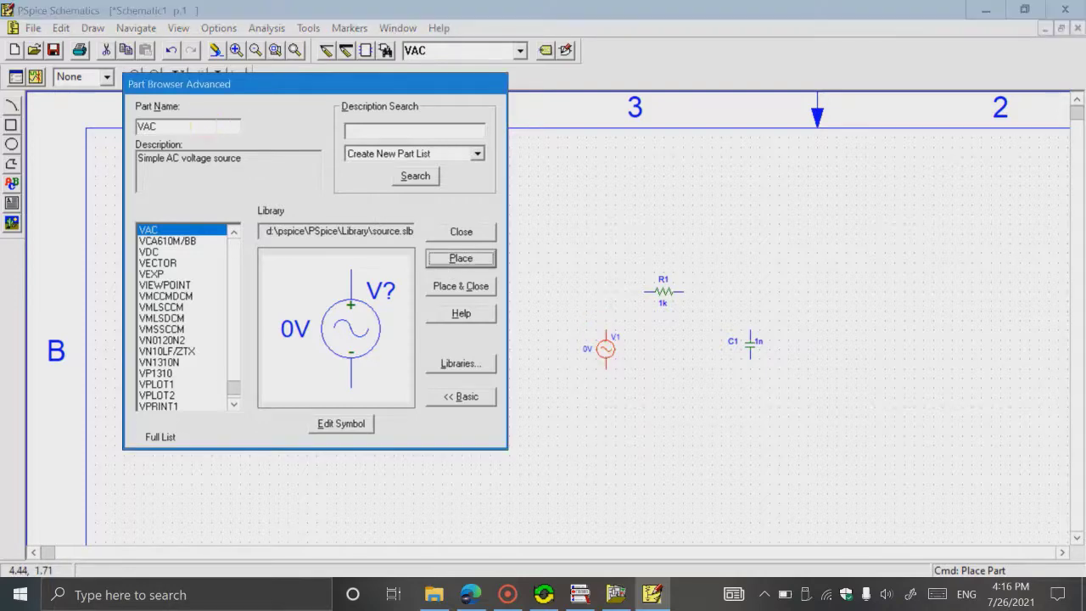
pyautogui.press('BackSpace')
pyautogui.press('BackSpace')
pyautogui.press('BackSpace')
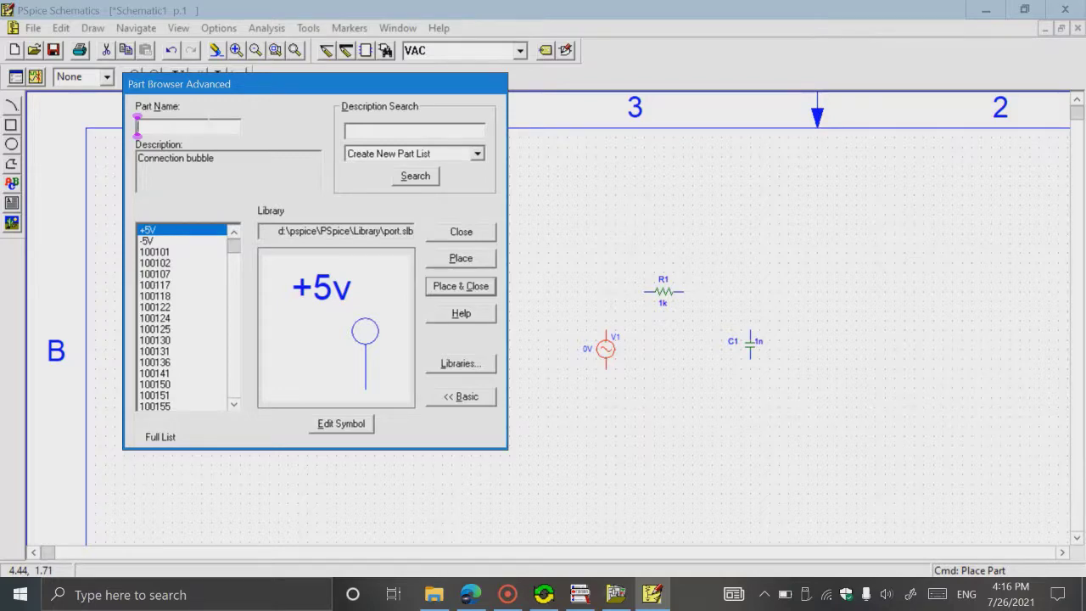
pyautogui.write('gnd')
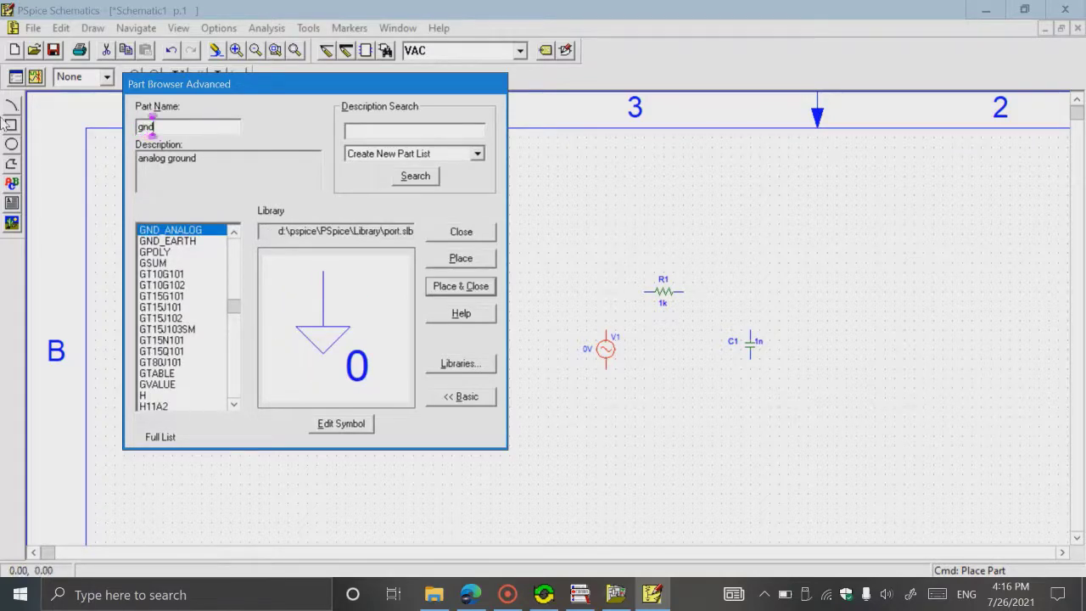
pyautogui.click(187, 242)
pyautogui.click(461, 258)
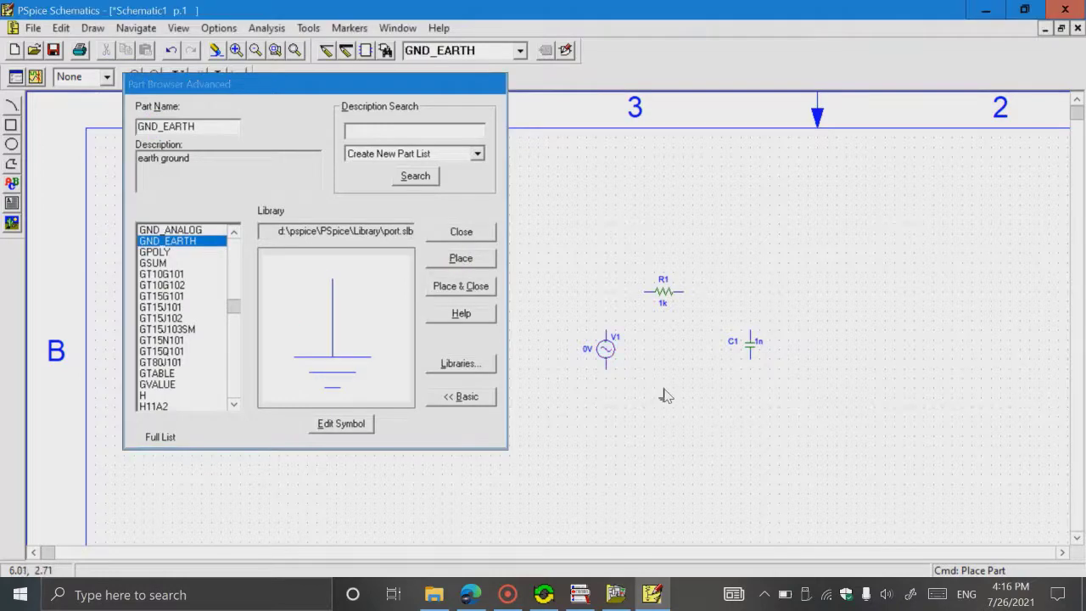
pyautogui.click(673, 427)
pyautogui.rightClick(625, 393)
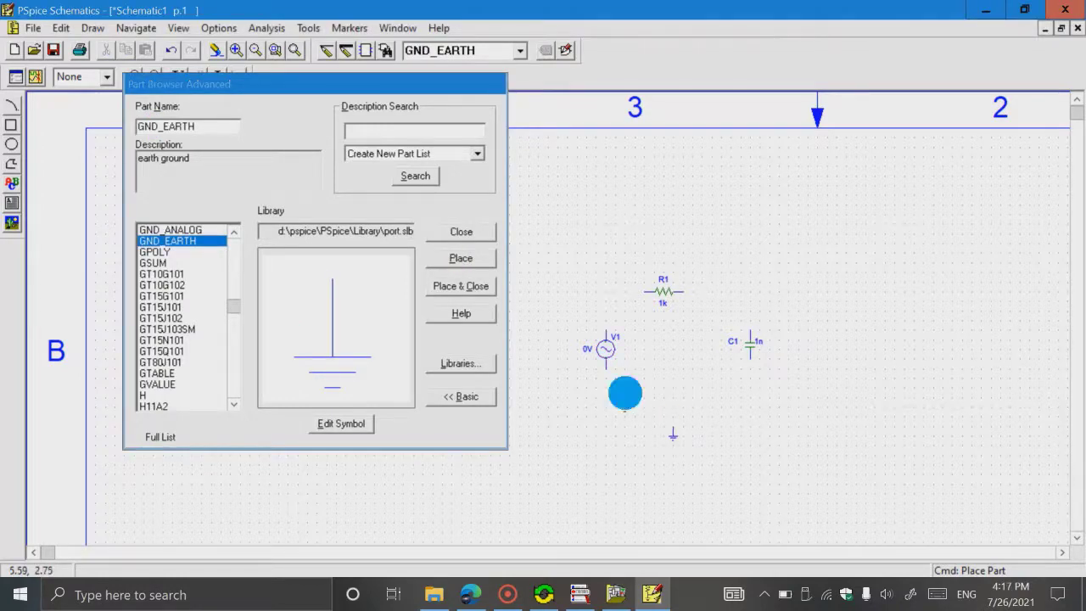
pyautogui.click(445, 231)
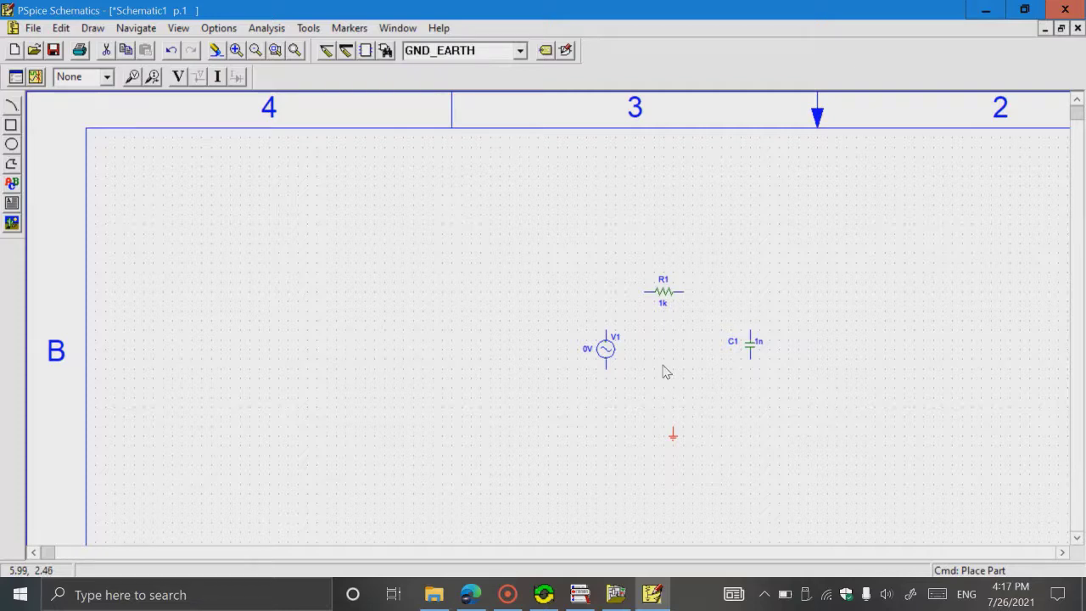
# - Wire the top of the AC source to the resistor's near end, and the resistor's other end to the top of the capacitor
pyautogui.hotkey('ctrl', 'w')
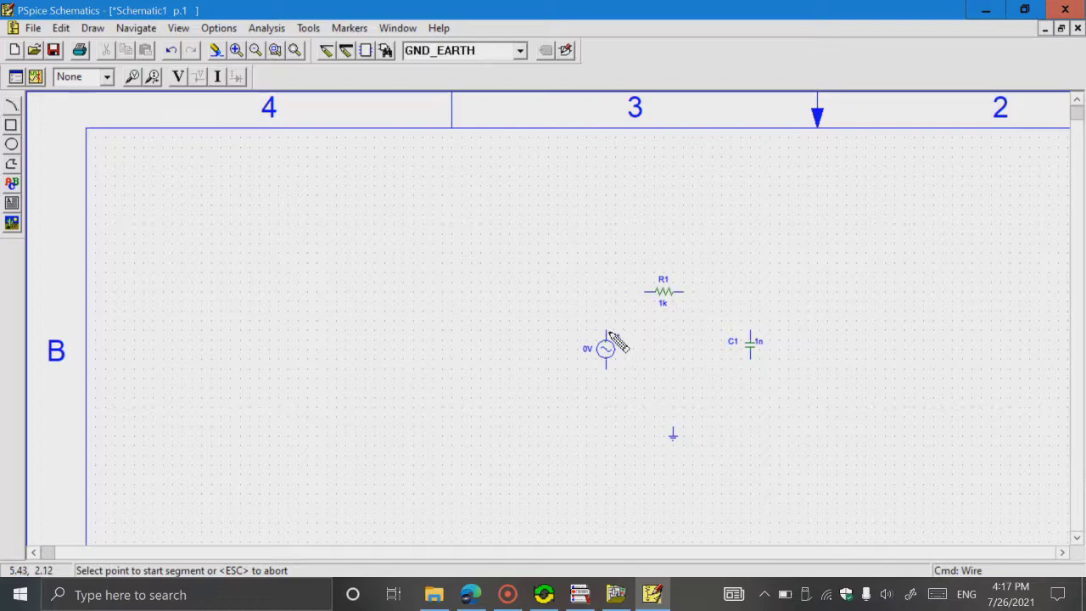
pyautogui.click(609, 332)
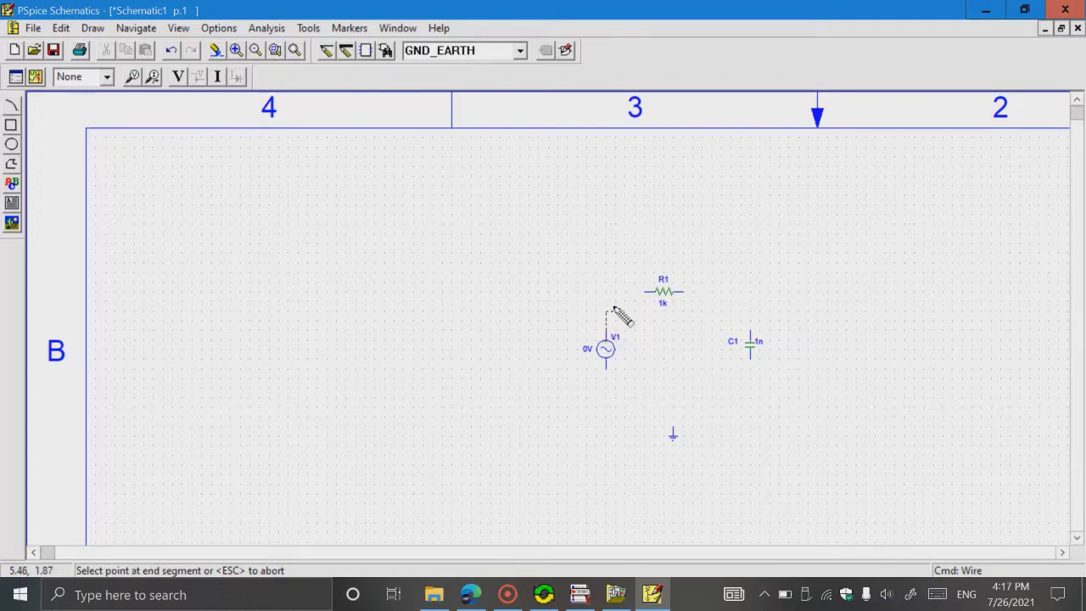
pyautogui.click(649, 292)
pyautogui.click(684, 292)
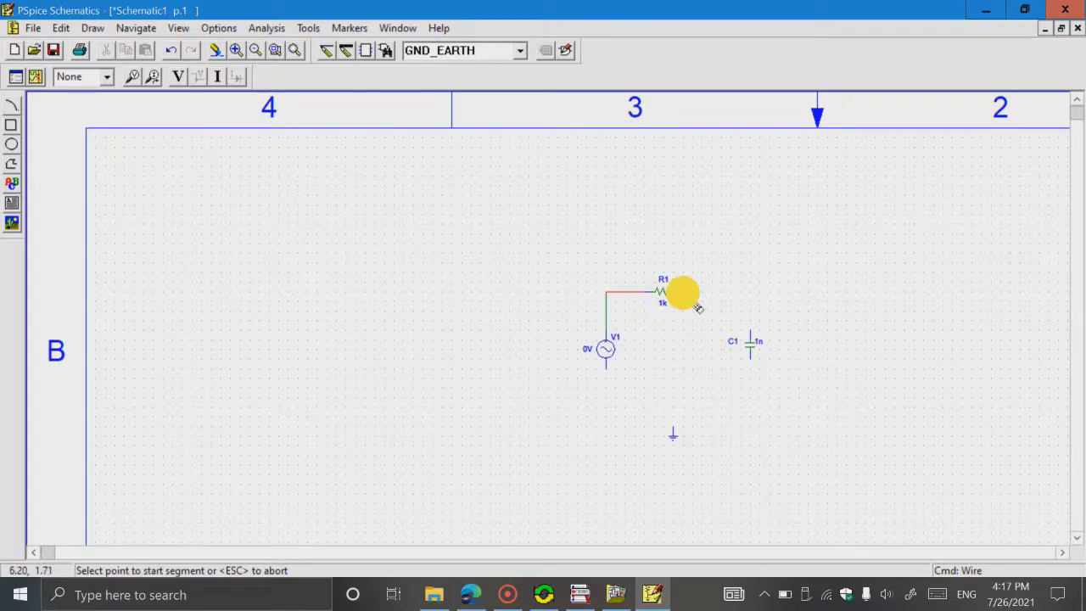
pyautogui.click(751, 332)
# - Wire the bottom of the capacitor to the ground symbol and the ground symbol to the bottom of the AC source
pyautogui.click(750, 357)
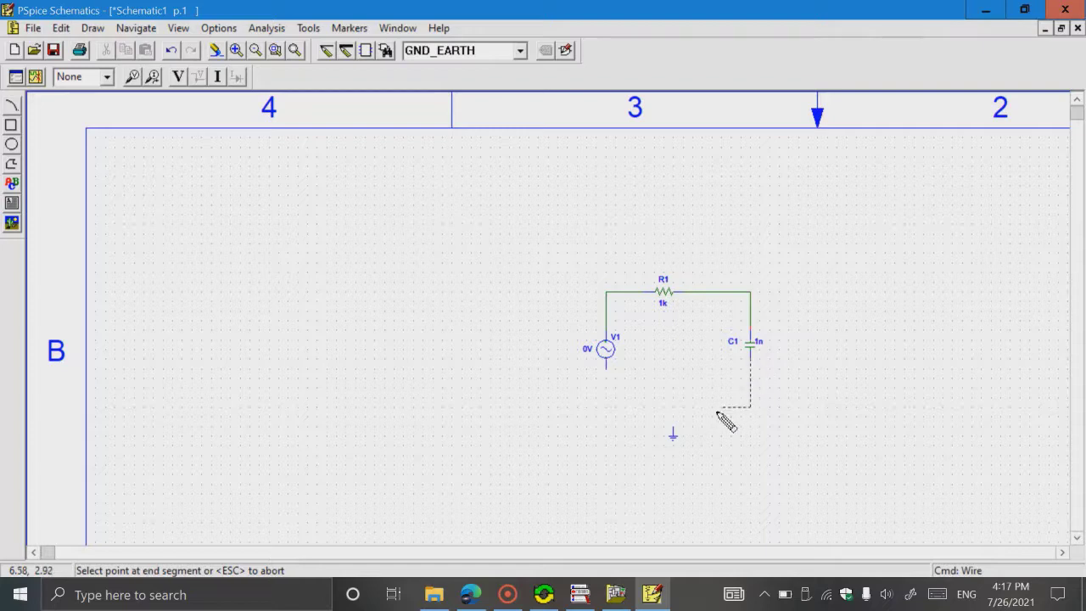
pyautogui.click(674, 426)
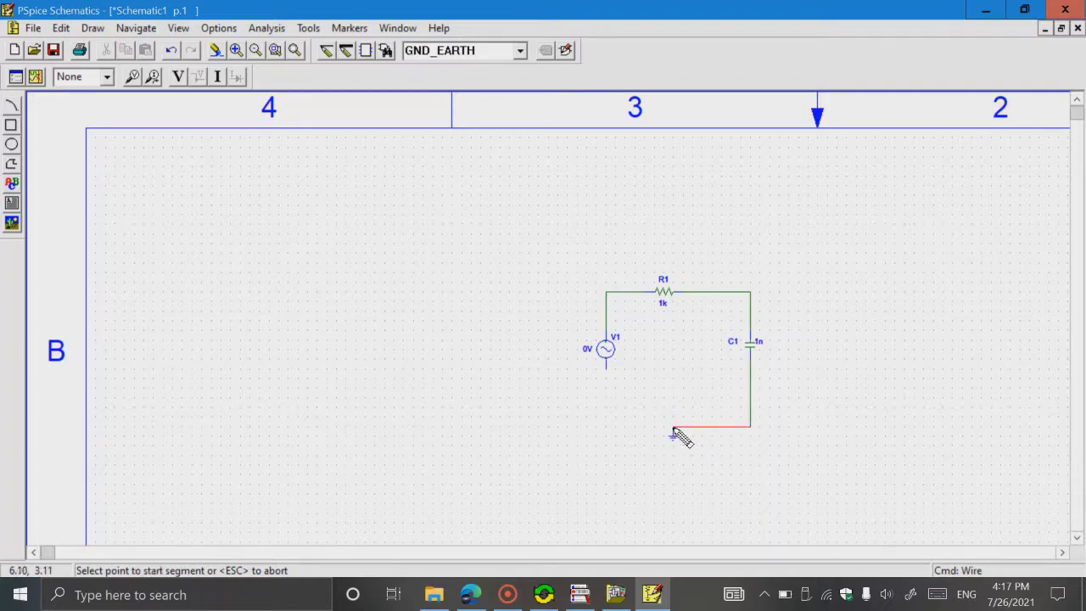
pyautogui.click(679, 434)
pyautogui.click(608, 366)
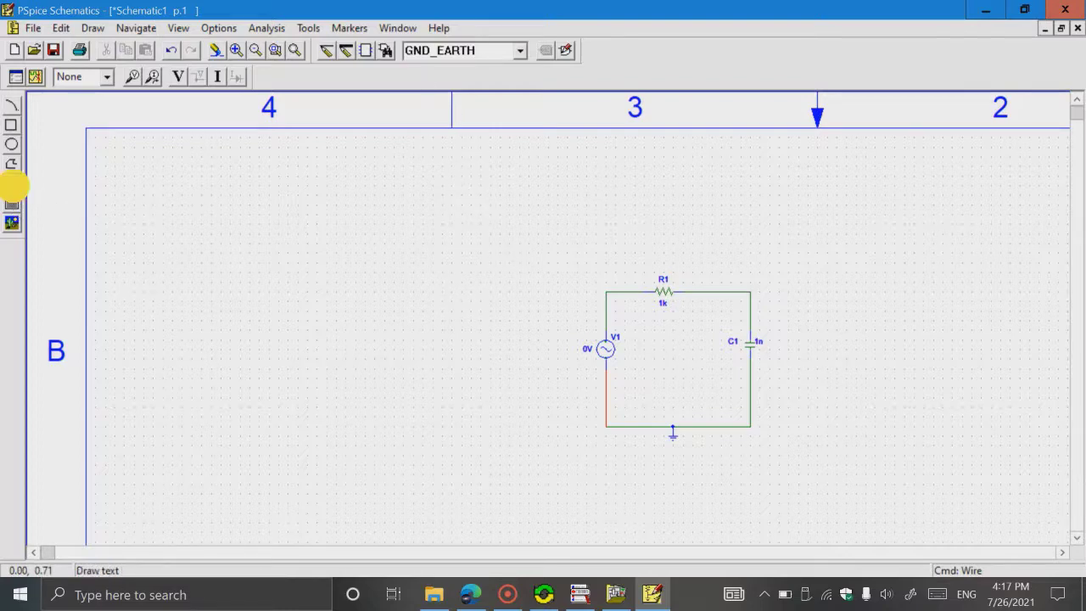
# - Add the title text "AC AND TRANSIENT ANALYSIS OF LOW PASS FILTER" above the circuit
pyautogui.click(12, 183)
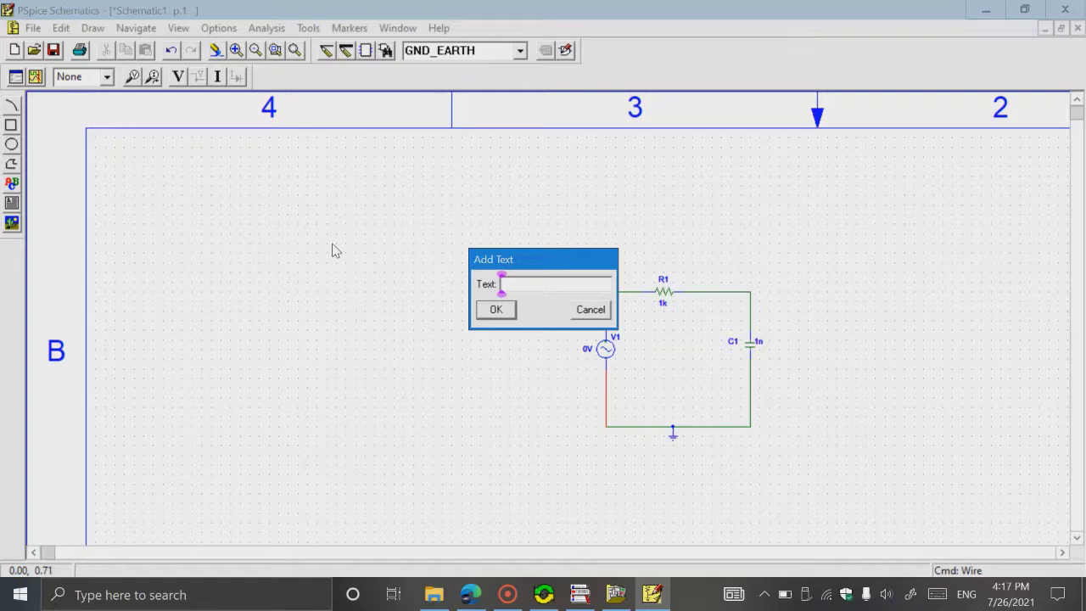
pyautogui.write('AC AND')
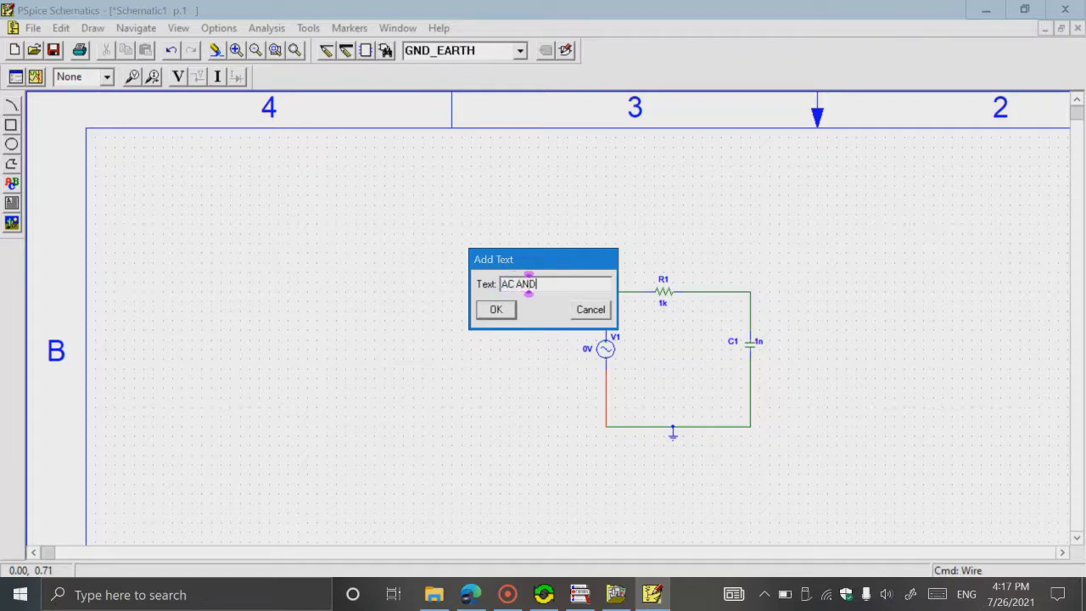
pyautogui.write(' TRANSIEN')
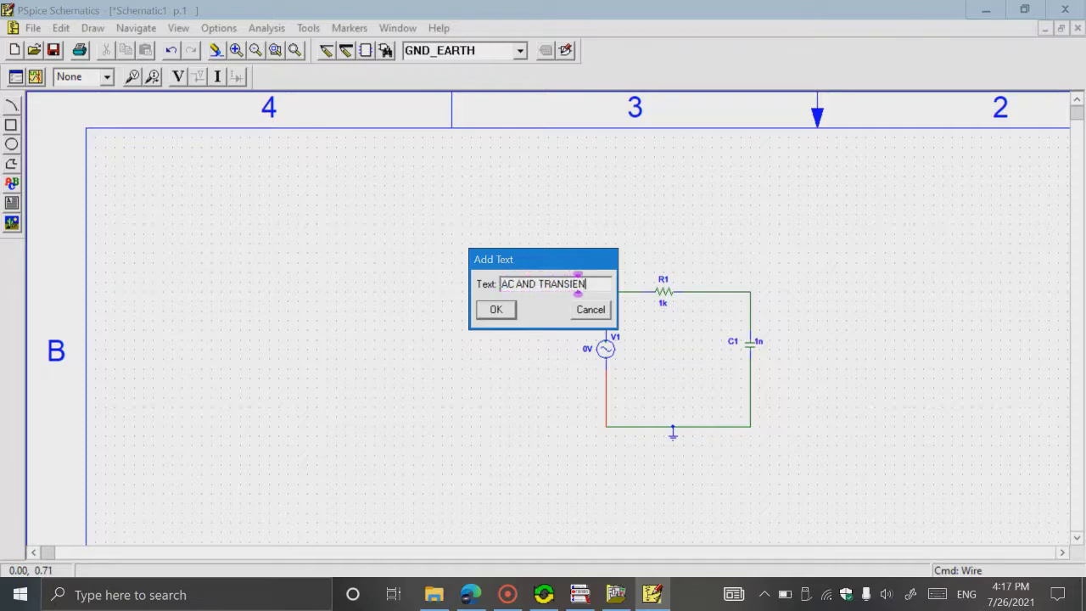
pyautogui.write('T ANALYSIS')
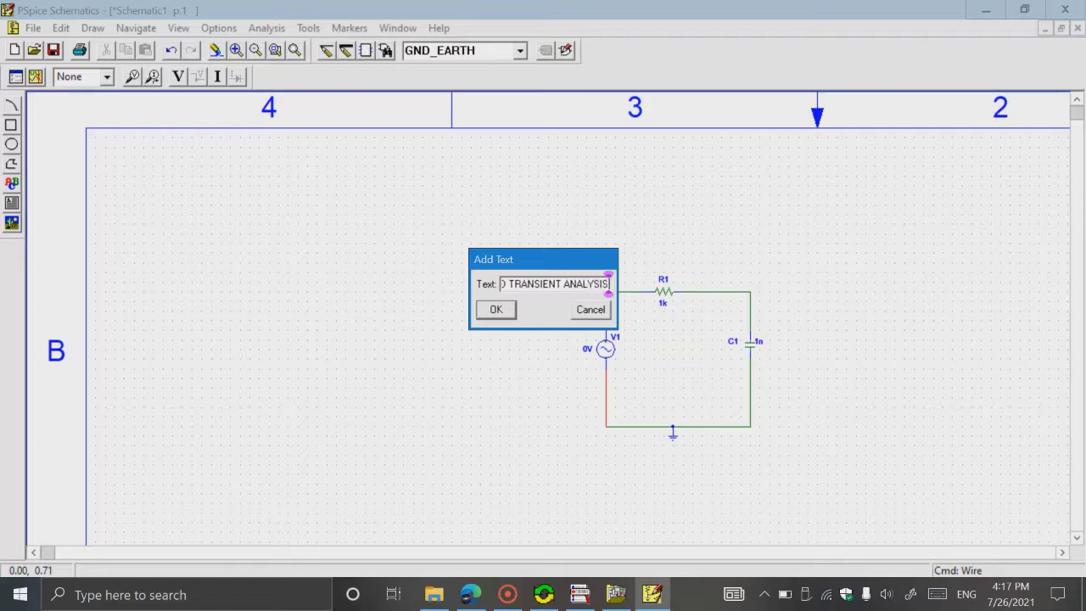
pyautogui.write(' CF LOW P')
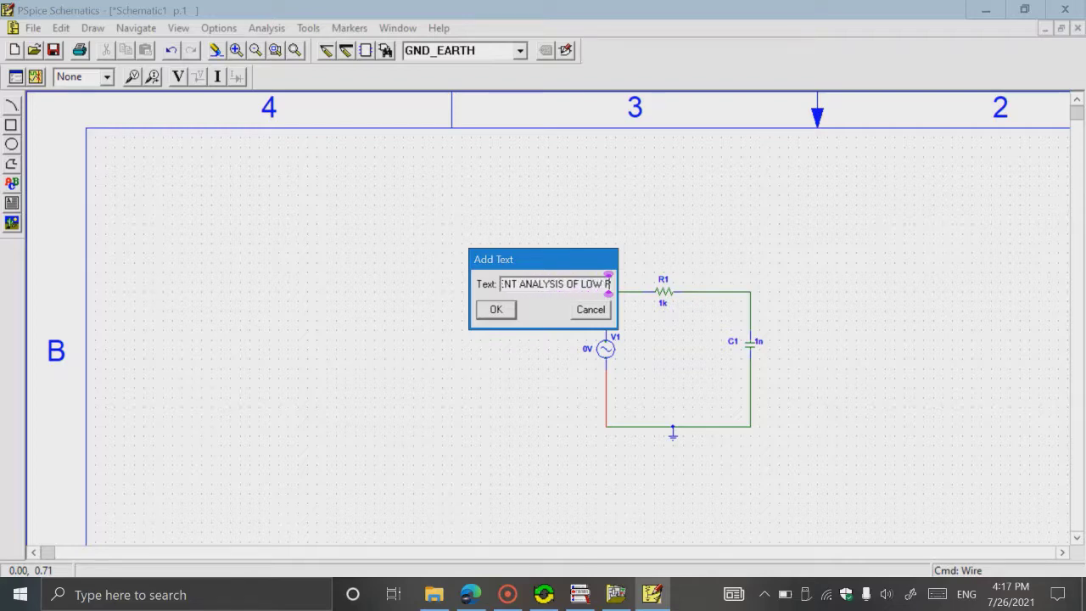
pyautogui.write('ASS FILTER')
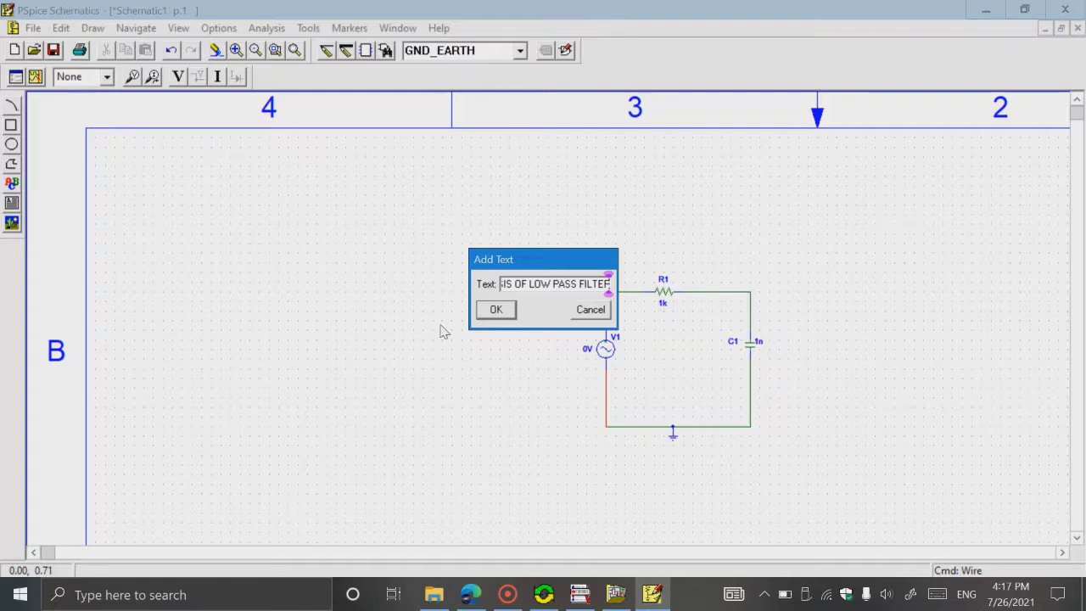
pyautogui.click(493, 310)
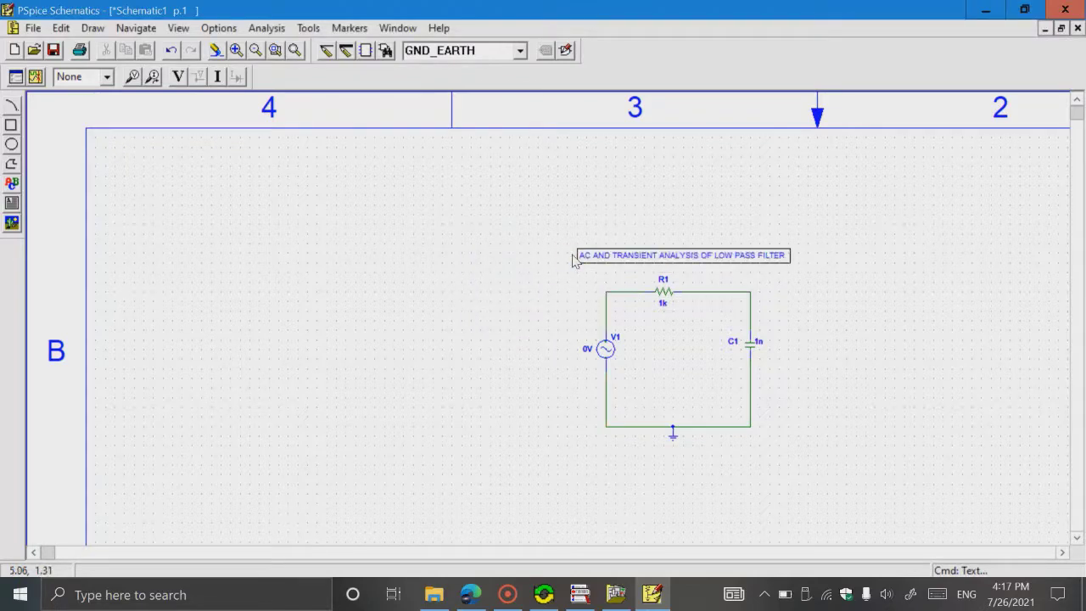
pyautogui.click(581, 258)
pyautogui.click(590, 248)
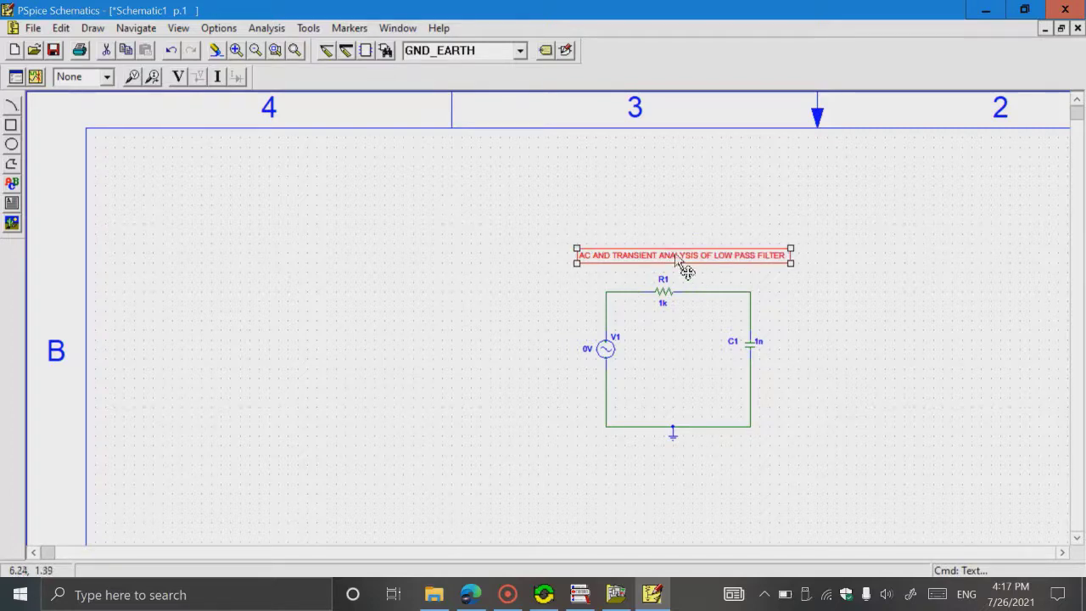
# - Place voltage markers on the wire corner between V1 and R1 and on the wire corner between R1 and C1
pyautogui.click(295, 51)
pyautogui.click(347, 175)
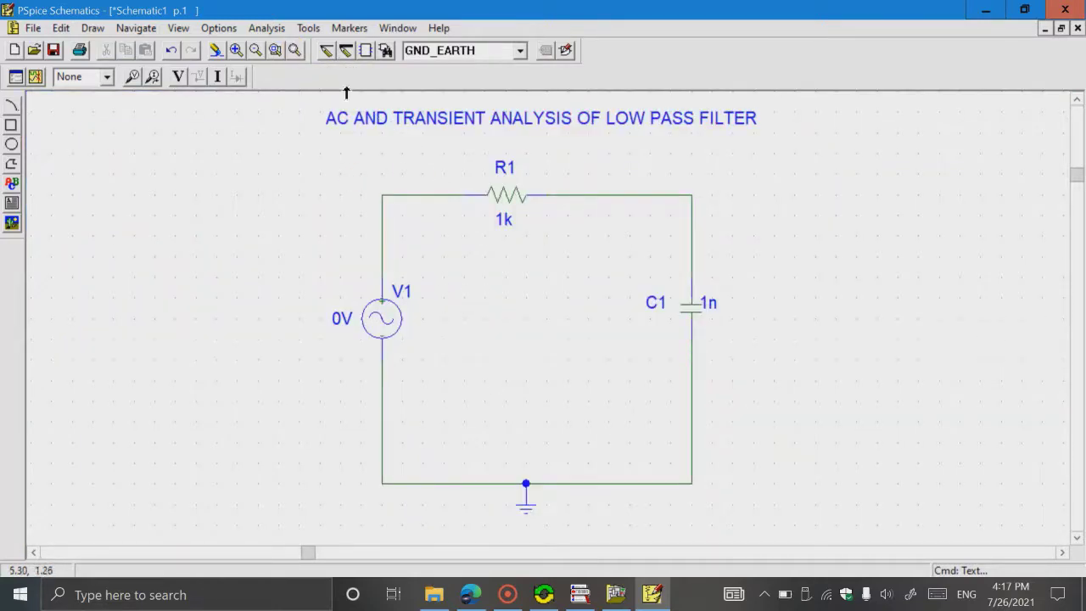
pyautogui.click(133, 77)
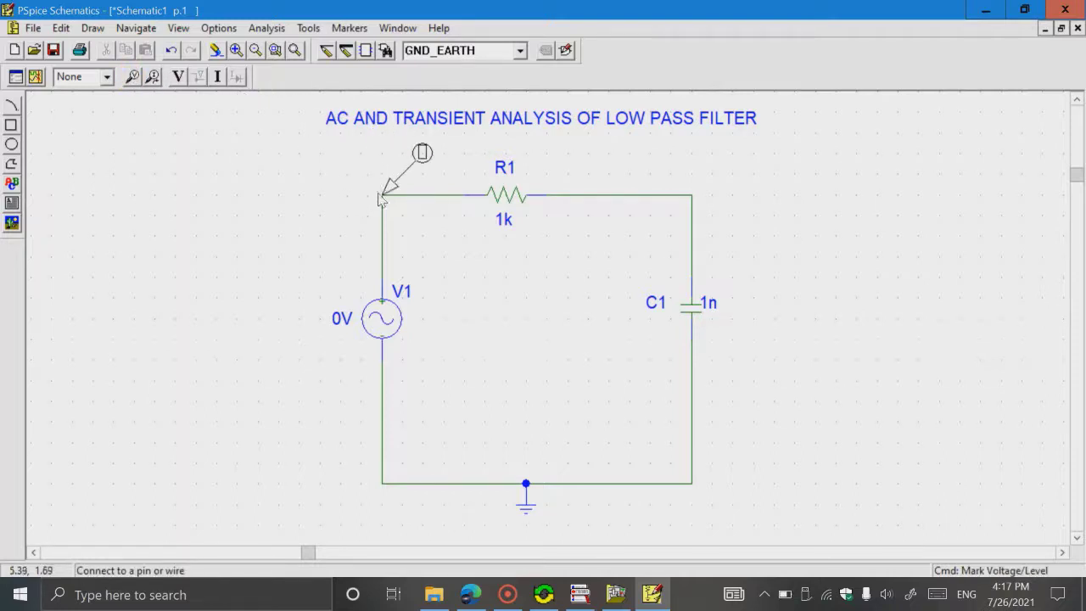
pyautogui.click(381, 196)
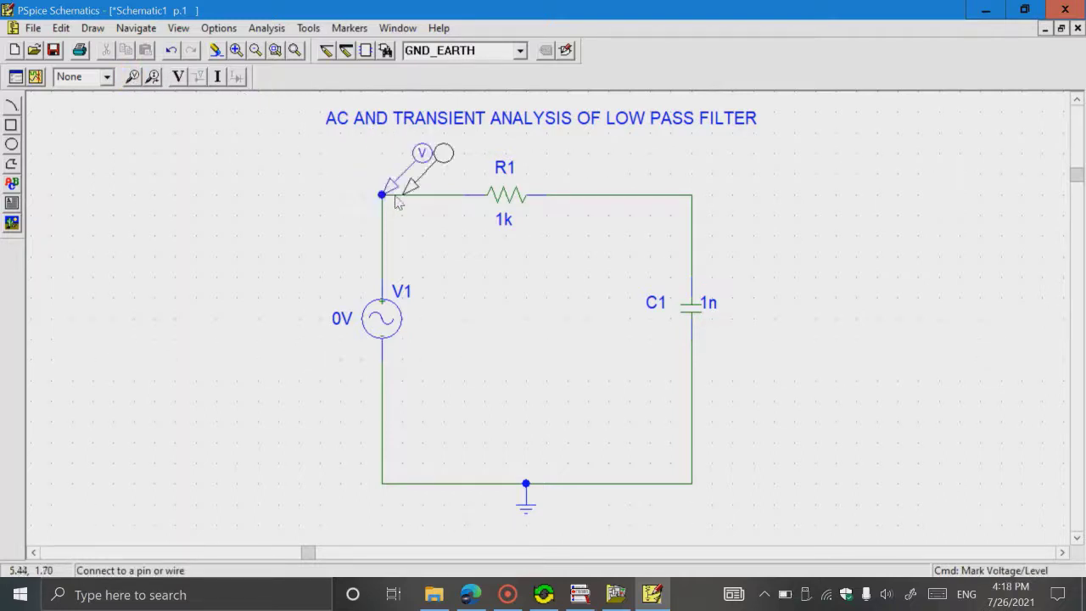
pyautogui.click(693, 205)
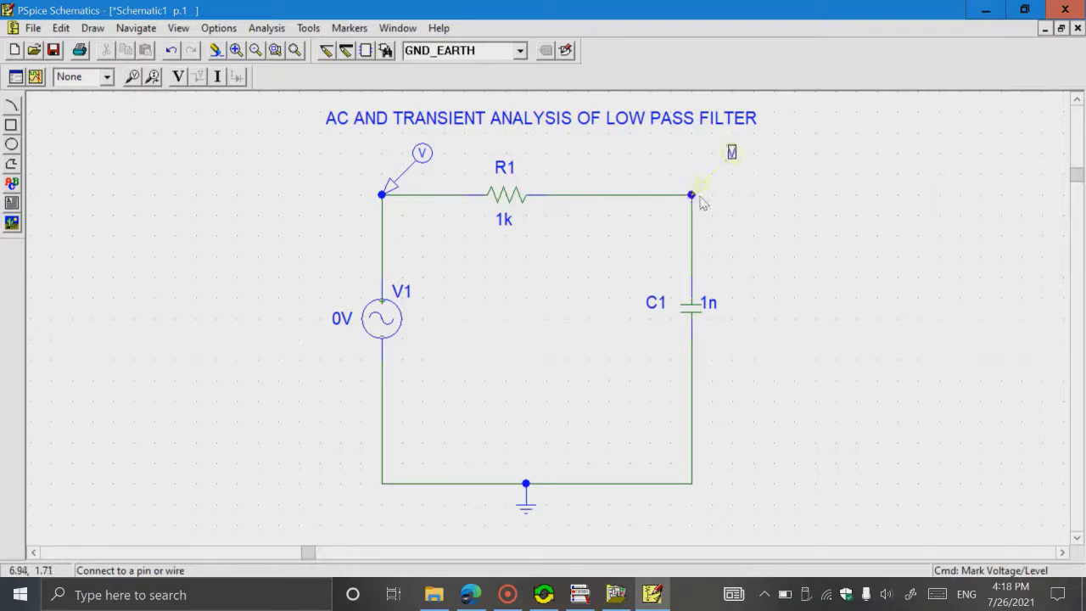
pyautogui.rightClick(717, 208)
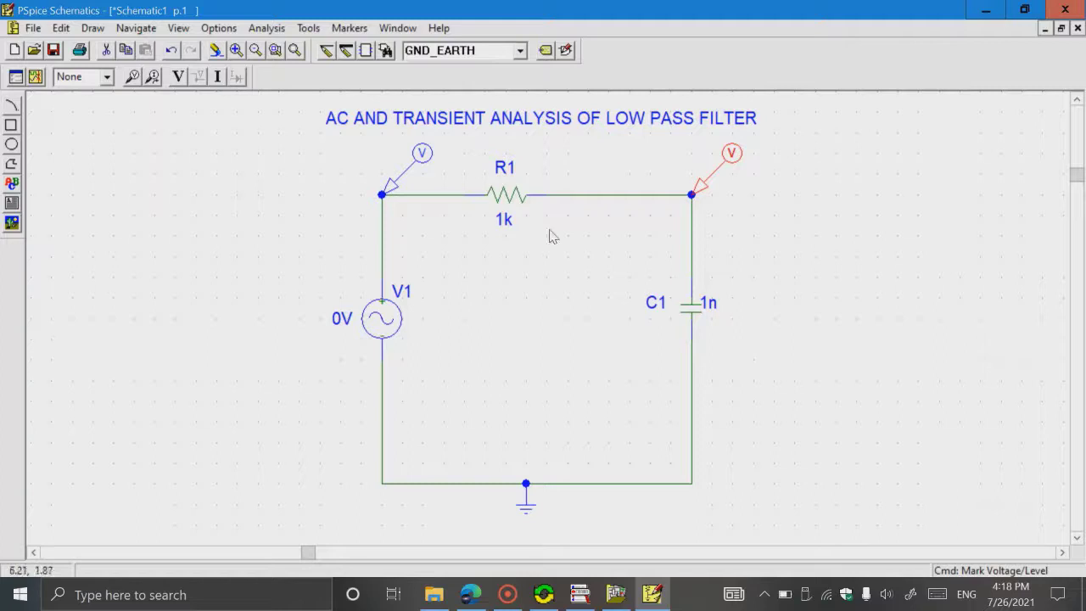
# - Set the ACMAG attribute of source V1 to 5V and save the attribute change
pyautogui.doubleClick(392, 319)
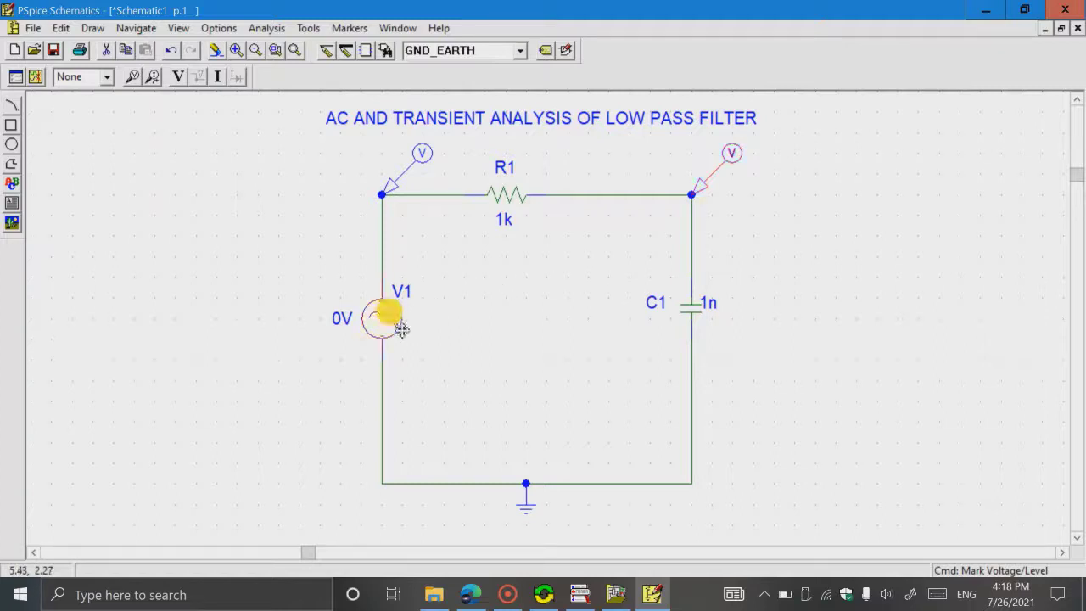
pyautogui.click(389, 310)
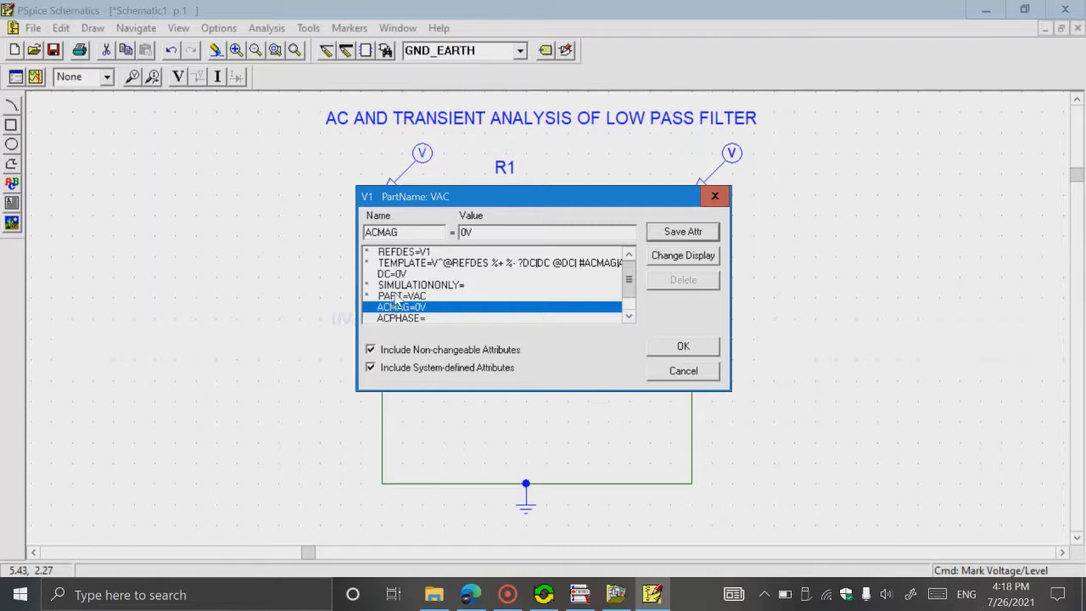
pyautogui.click(463, 231)
pyautogui.write('5')
pyautogui.click(414, 317)
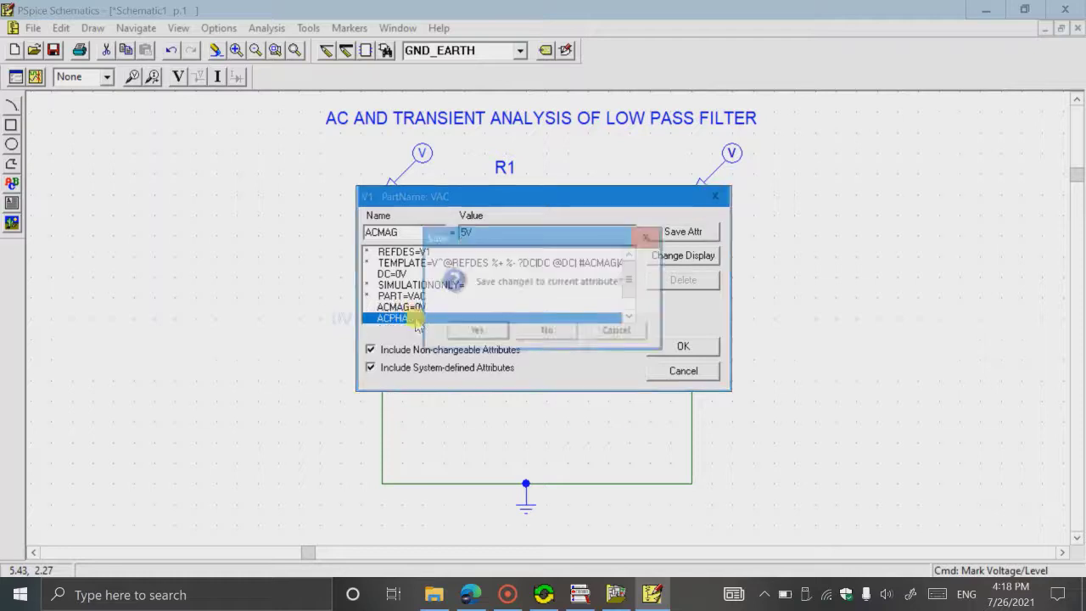
pyautogui.click(477, 331)
pyautogui.click(483, 306)
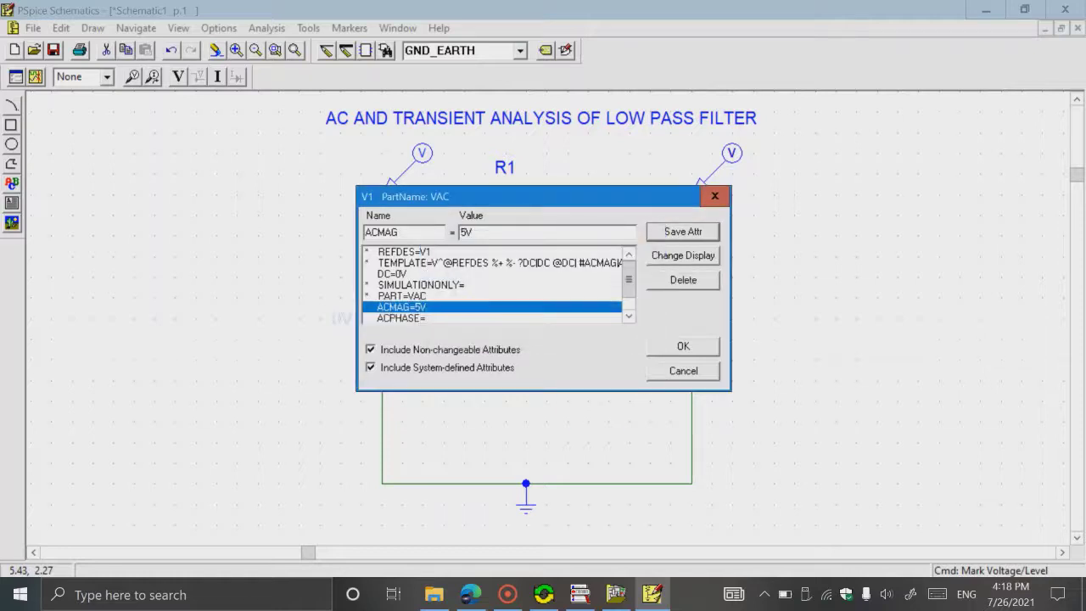
pyautogui.click(485, 231)
# - Set the ACPHASE attribute of source V1 to 0, save it and accept the attribute changes
pyautogui.click(454, 317)
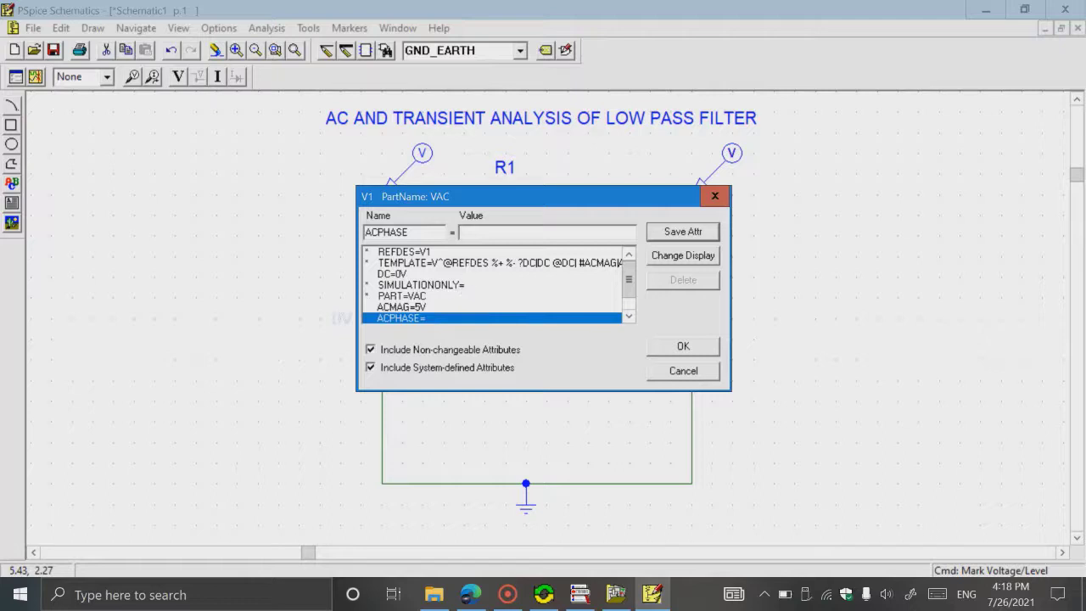
pyautogui.click(485, 232)
pyautogui.write('0')
pyautogui.click(676, 234)
pyautogui.click(678, 346)
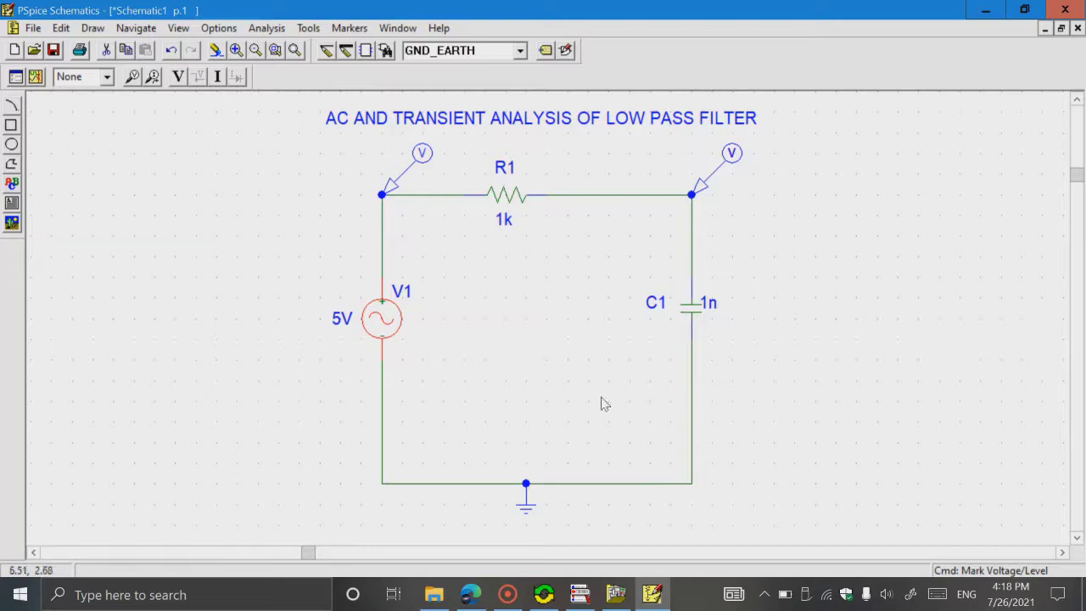
# - Enable the AC Sweep analysis in the analysis setup and set its sweep type to Linear
pyautogui.click(265, 30)
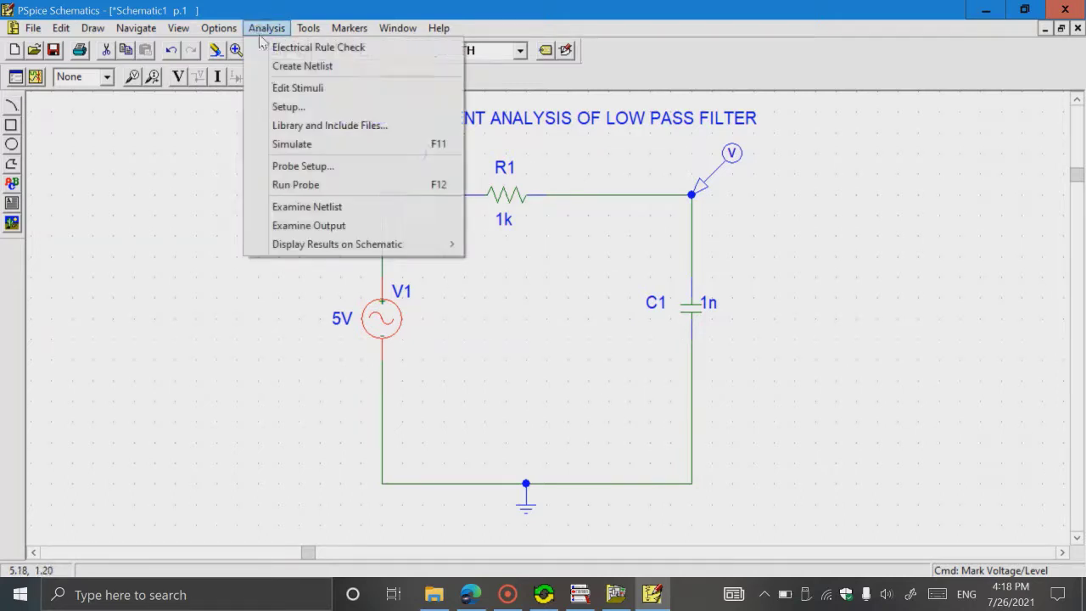
pyautogui.click(286, 106)
pyautogui.click(367, 238)
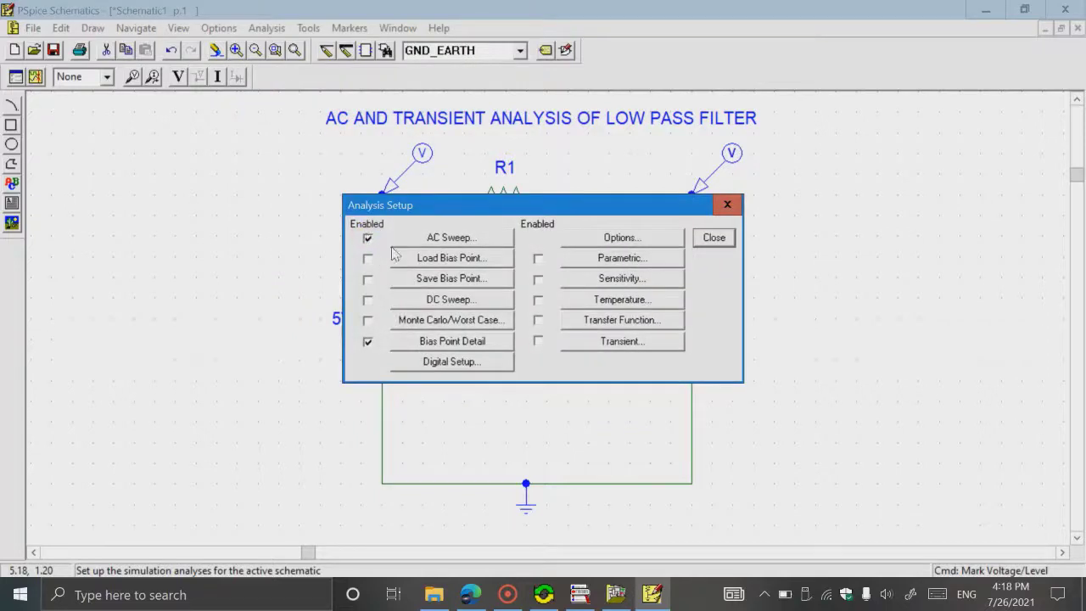
pyautogui.click(475, 237)
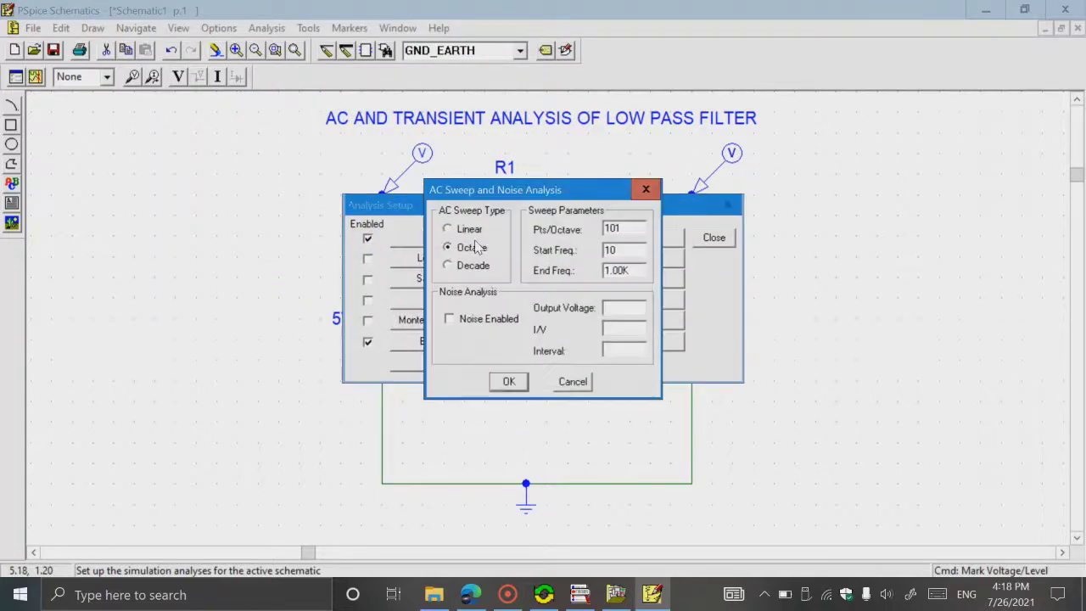
pyautogui.click(447, 229)
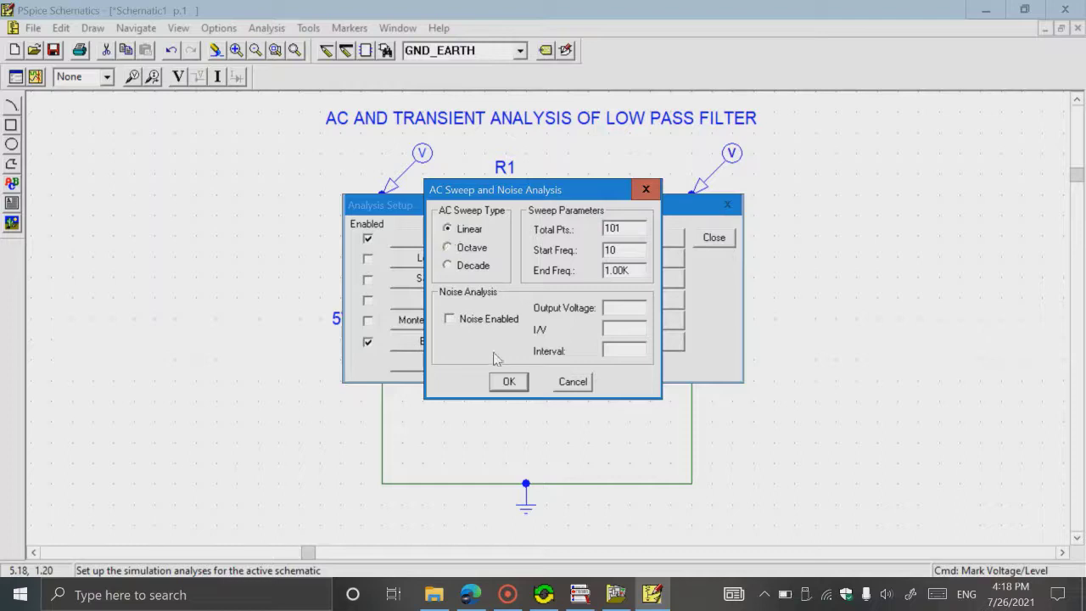
pyautogui.click(509, 381)
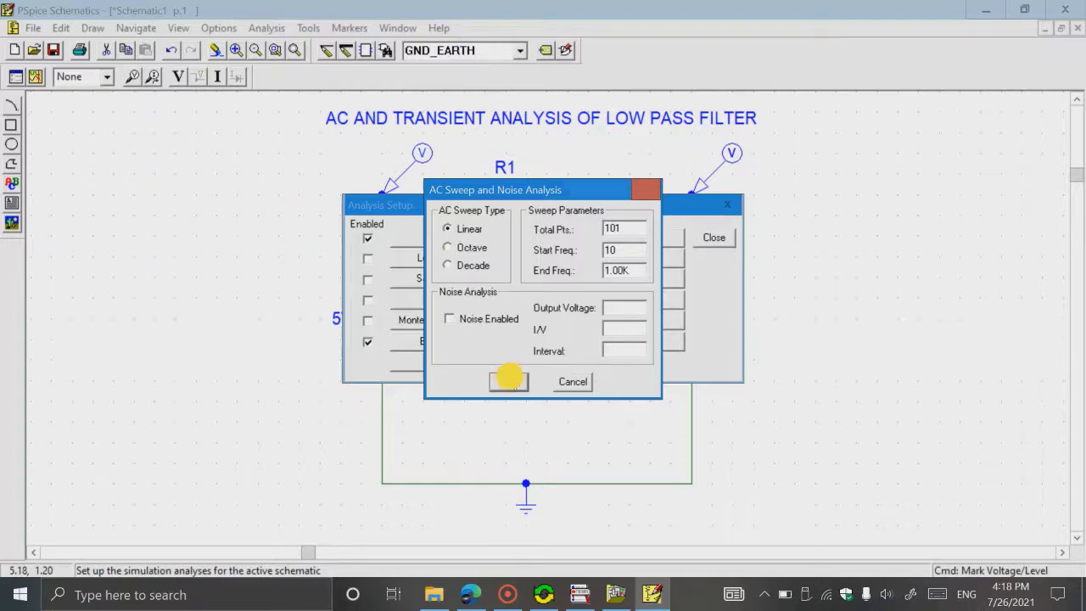
pyautogui.click(702, 243)
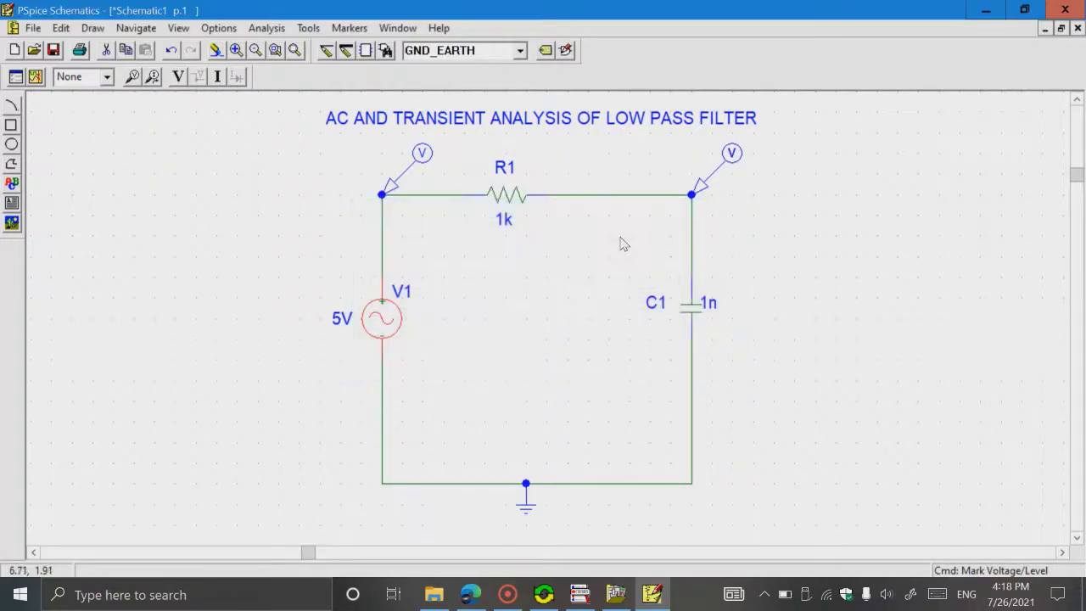
# - Run the simulation, saving the new schematic as LOW PASS FILTER in the Documents folder
pyautogui.click(279, 31)
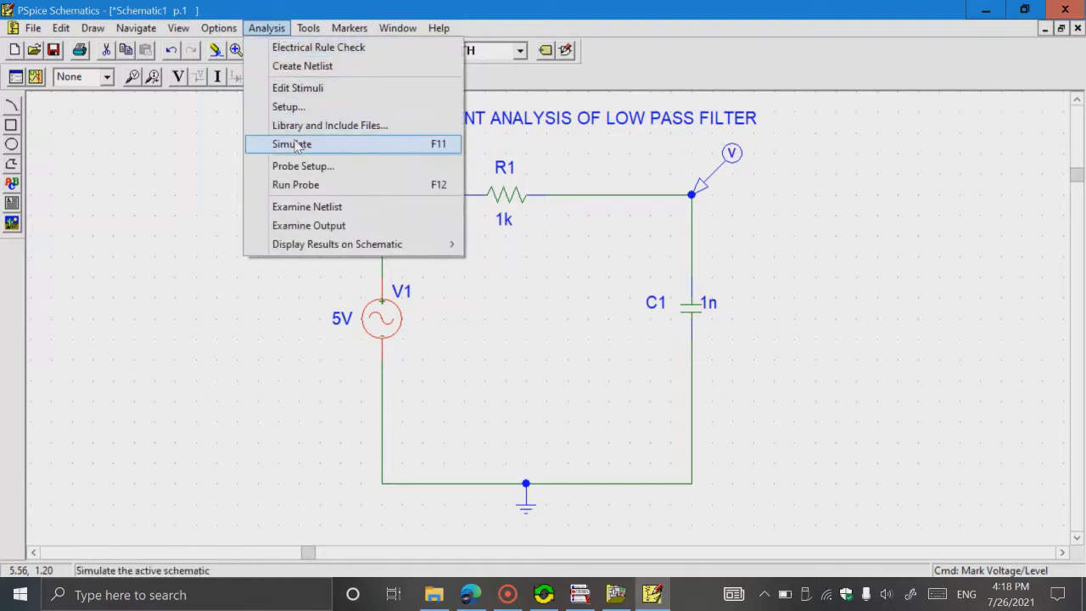
pyautogui.click(297, 146)
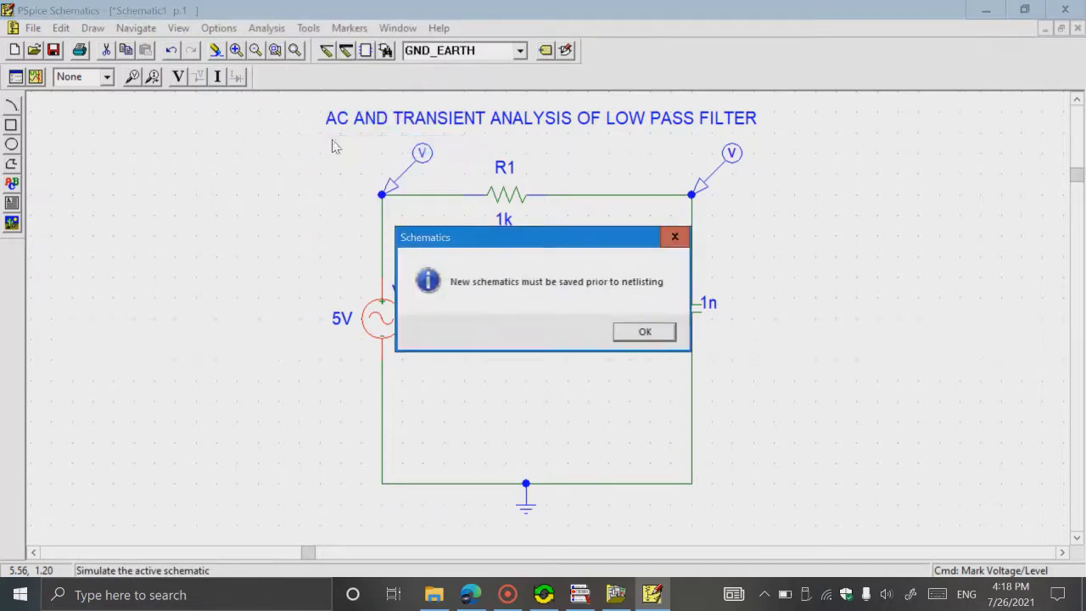
pyautogui.click(642, 333)
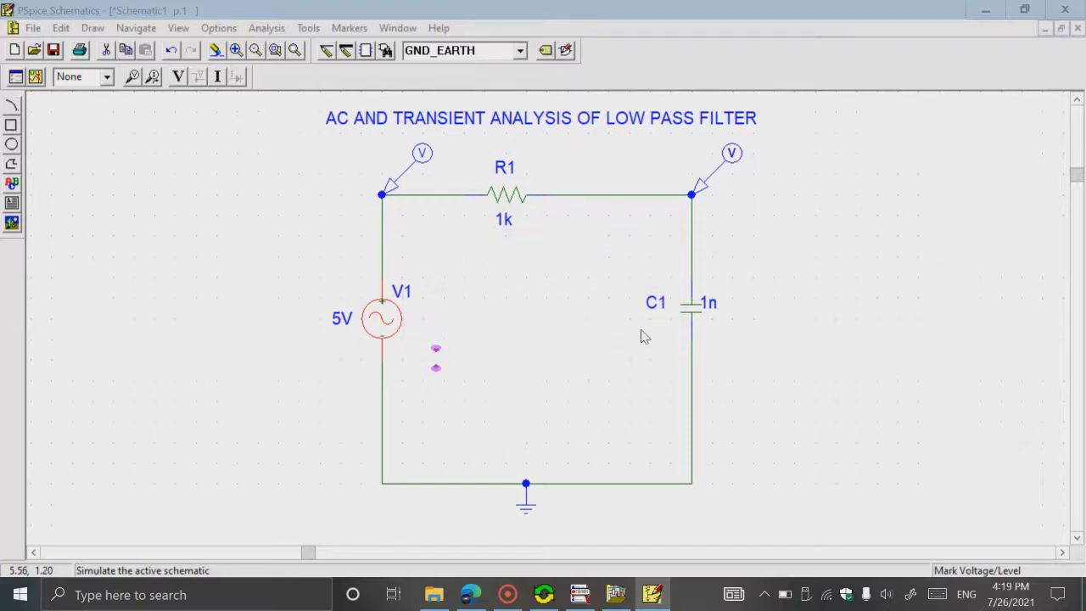
pyautogui.press('BackSpace')
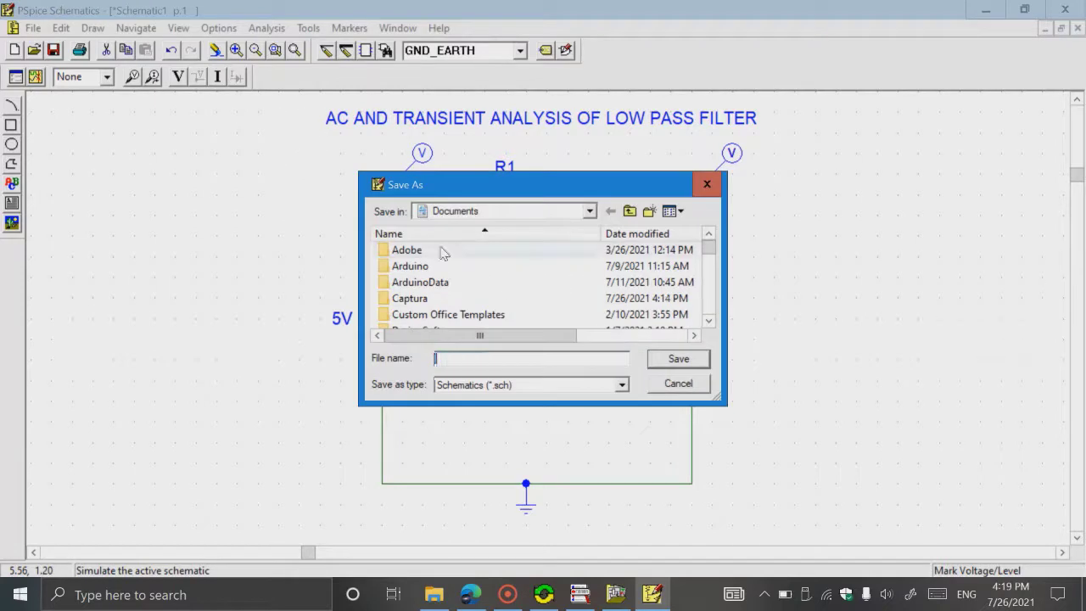
pyautogui.write('LOW PAS')
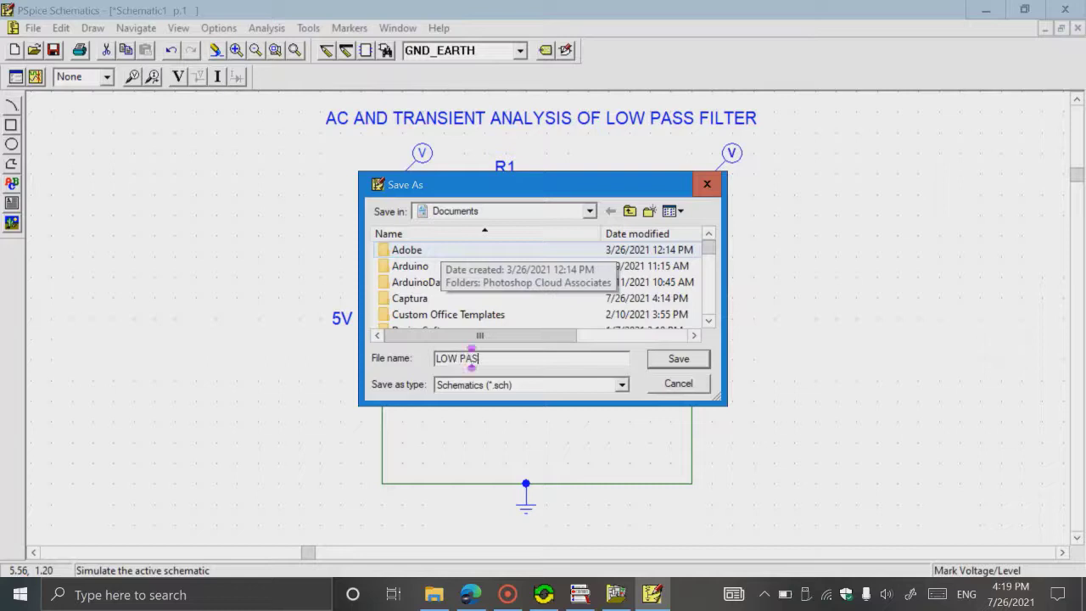
pyautogui.write('S FILTER')
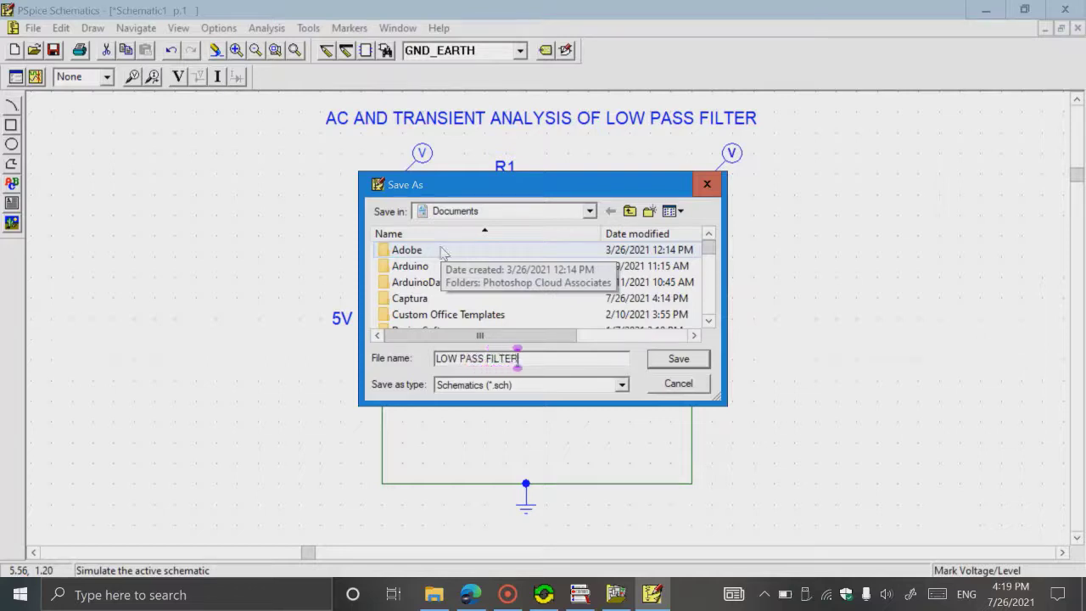
pyautogui.click(679, 358)
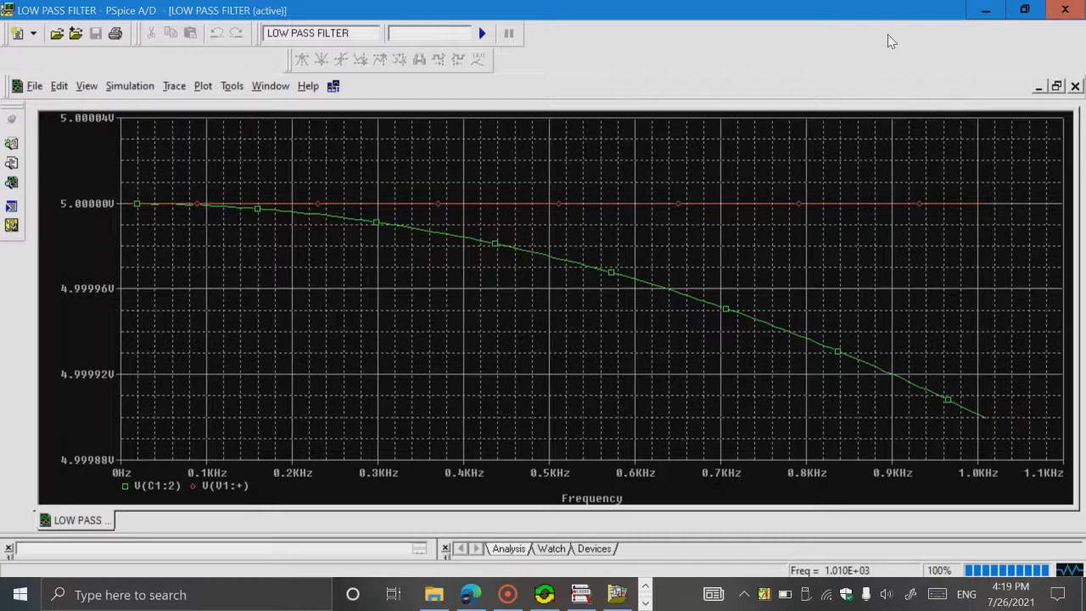
# - Return to the schematic from the AC sweep plot and cut source V1 out of the circuit
pyautogui.click(986, 10)
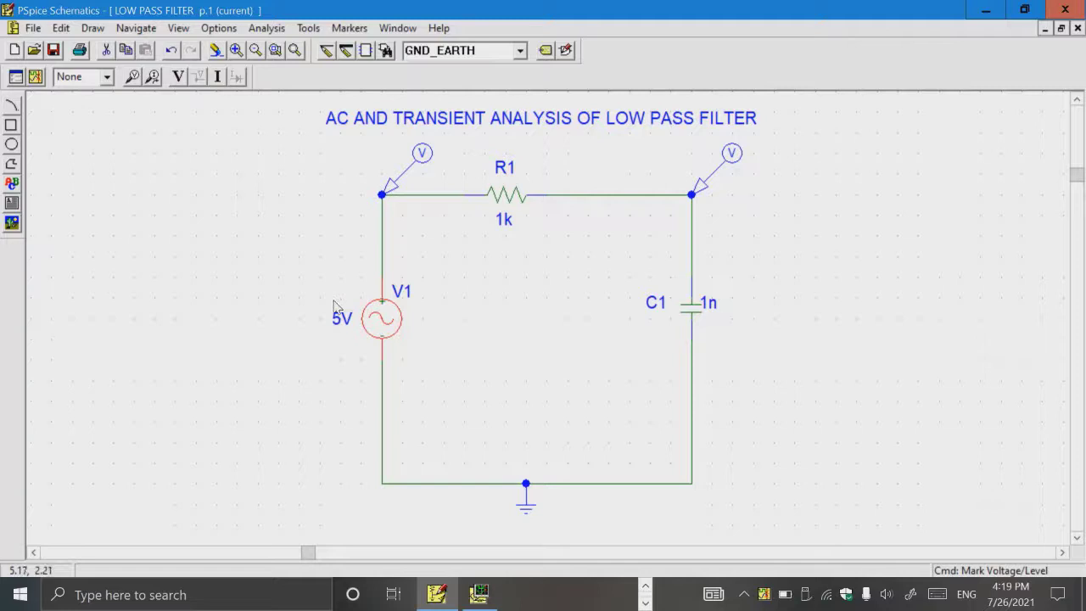
pyautogui.click(384, 321)
pyautogui.click(381, 311)
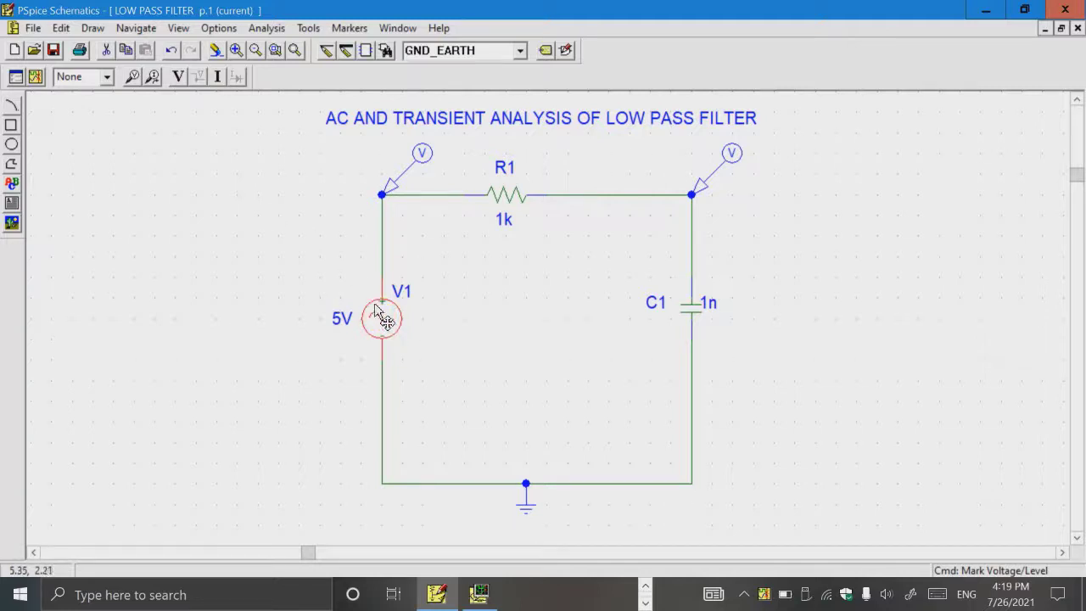
pyautogui.click(107, 53)
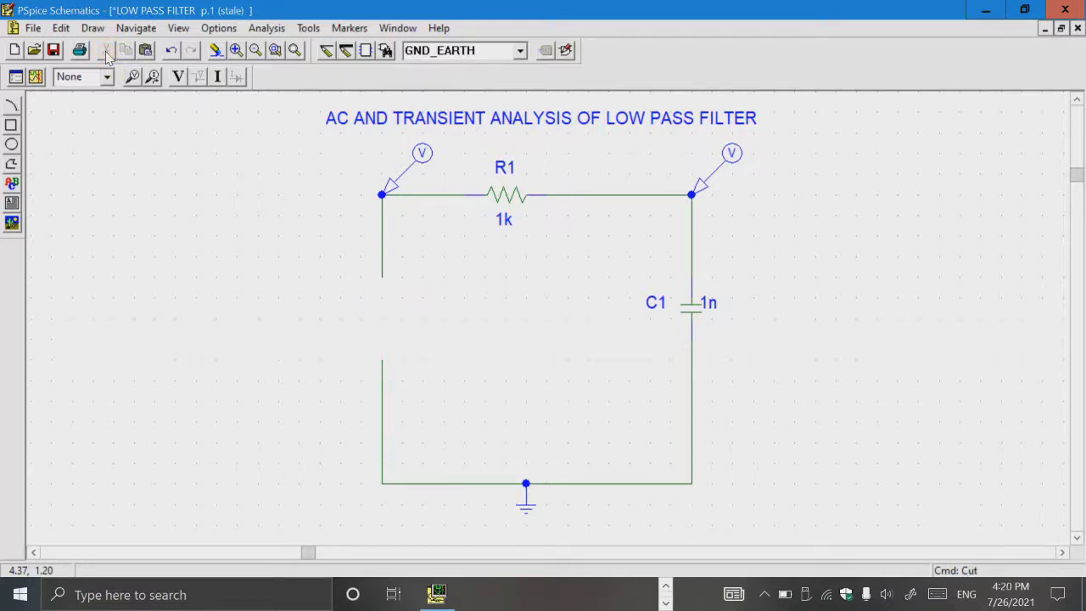
# - Get a VSIN source from the part library and place it in the gap left by the removed source
pyautogui.hotkey('ctrl', 'g')
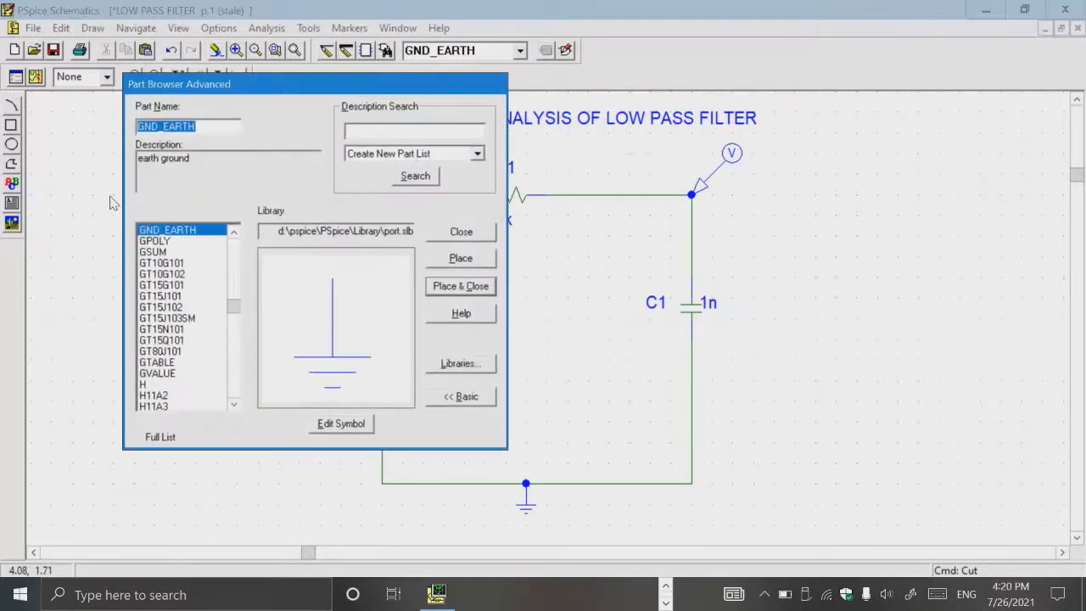
pyautogui.write('VS')
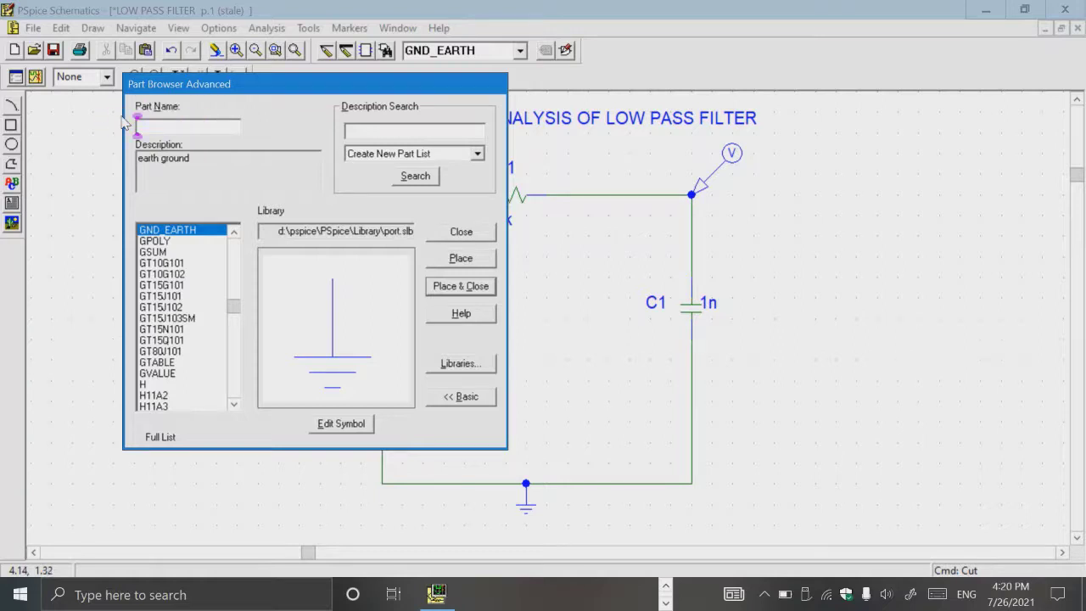
pyautogui.write('IN')
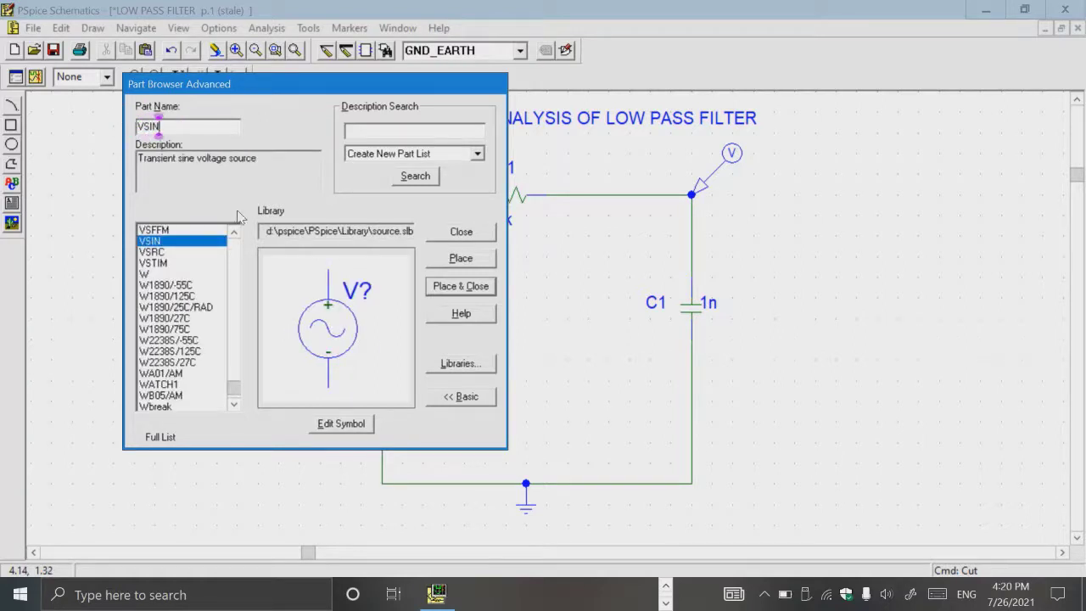
pyautogui.click(479, 259)
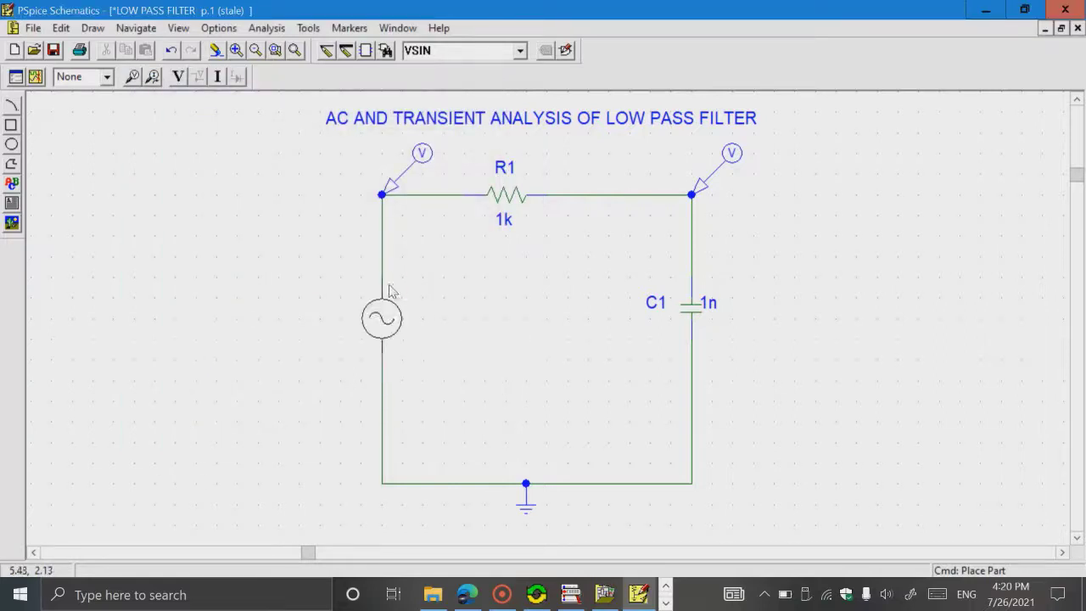
pyautogui.click(388, 291)
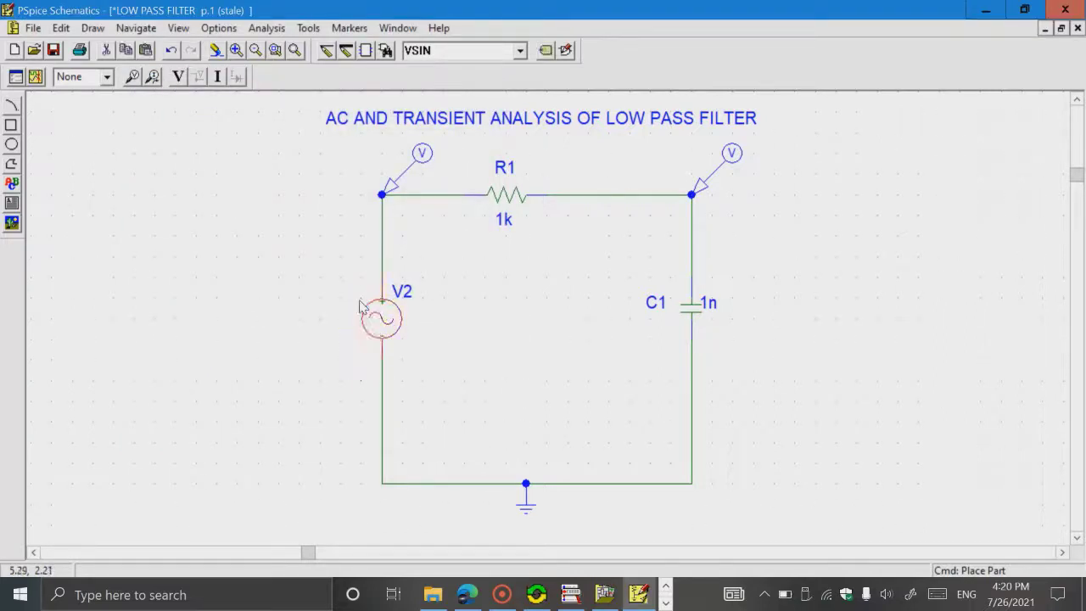
# - Set the VOFF attribute of the sine source V2 to 0 and its VAMPL attribute to 5
pyautogui.doubleClick(370, 305)
pyautogui.click(400, 296)
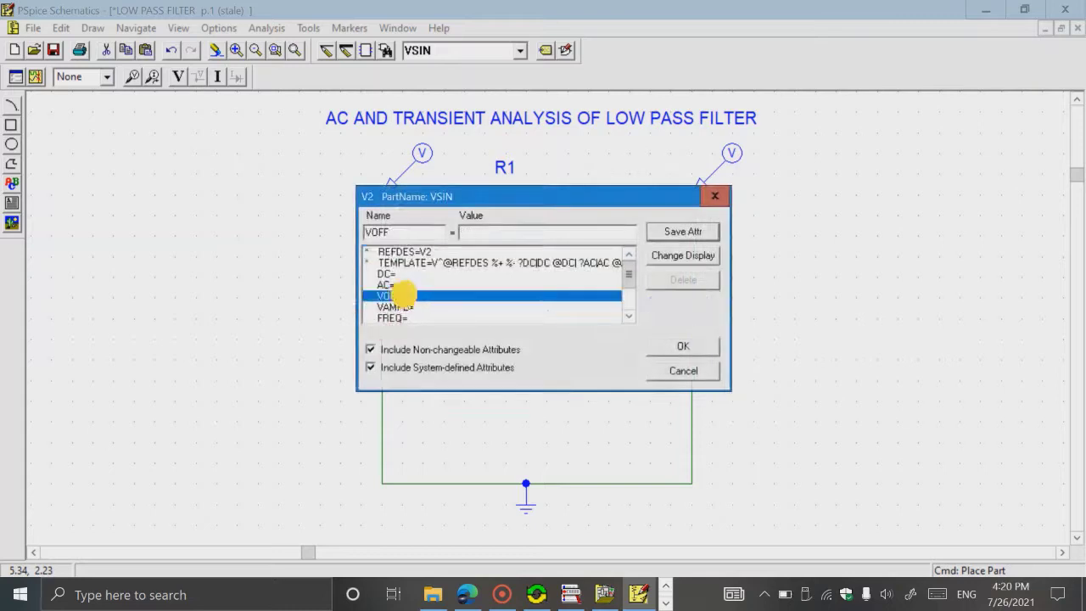
pyautogui.click(480, 231)
pyautogui.write('0')
pyautogui.click(653, 234)
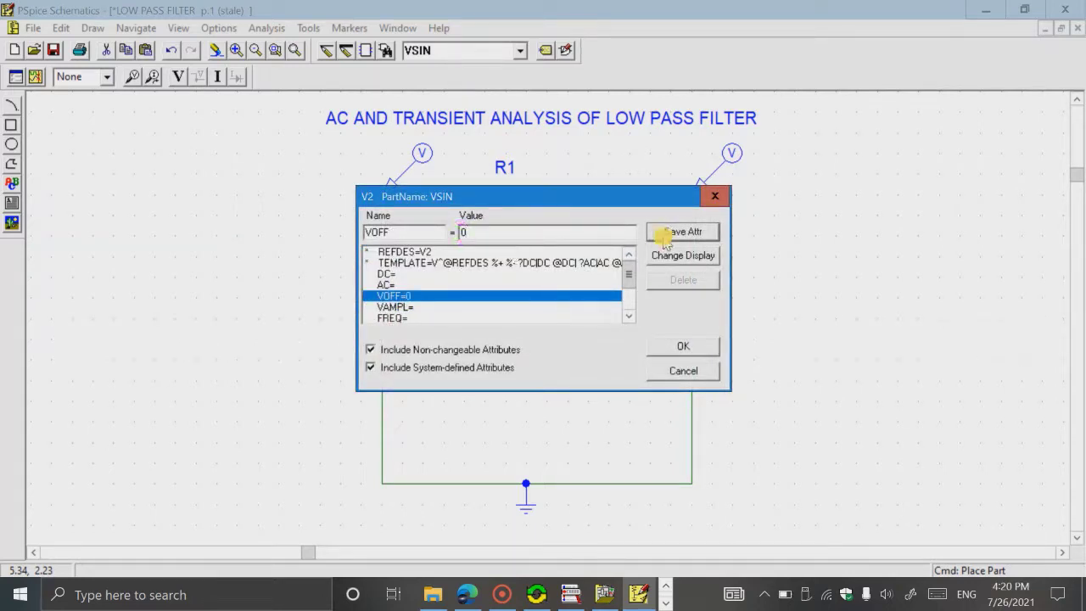
pyautogui.click(430, 308)
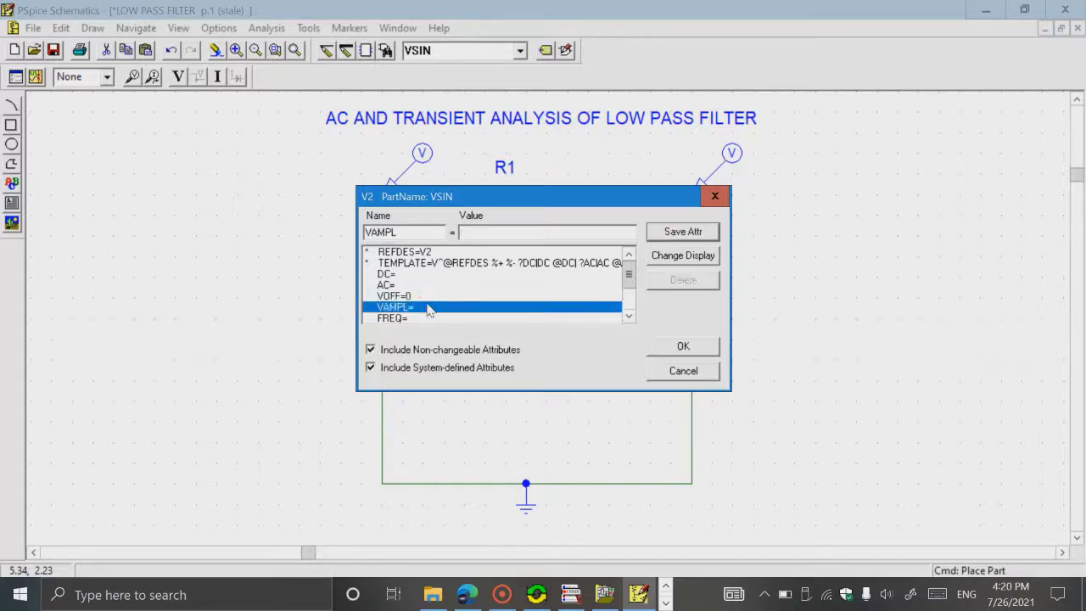
pyautogui.click(475, 232)
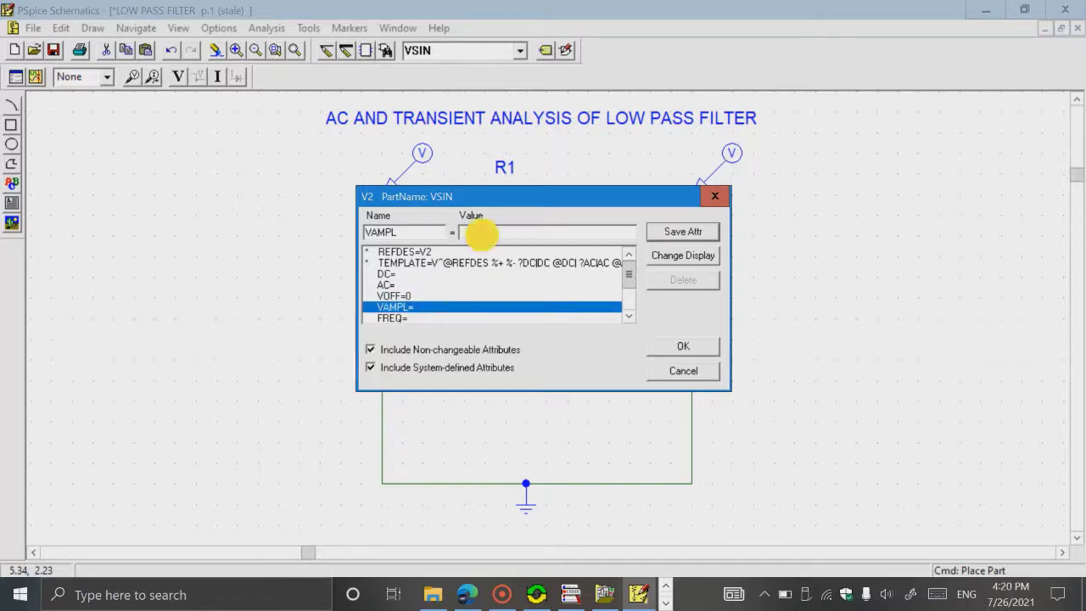
pyautogui.write('5')
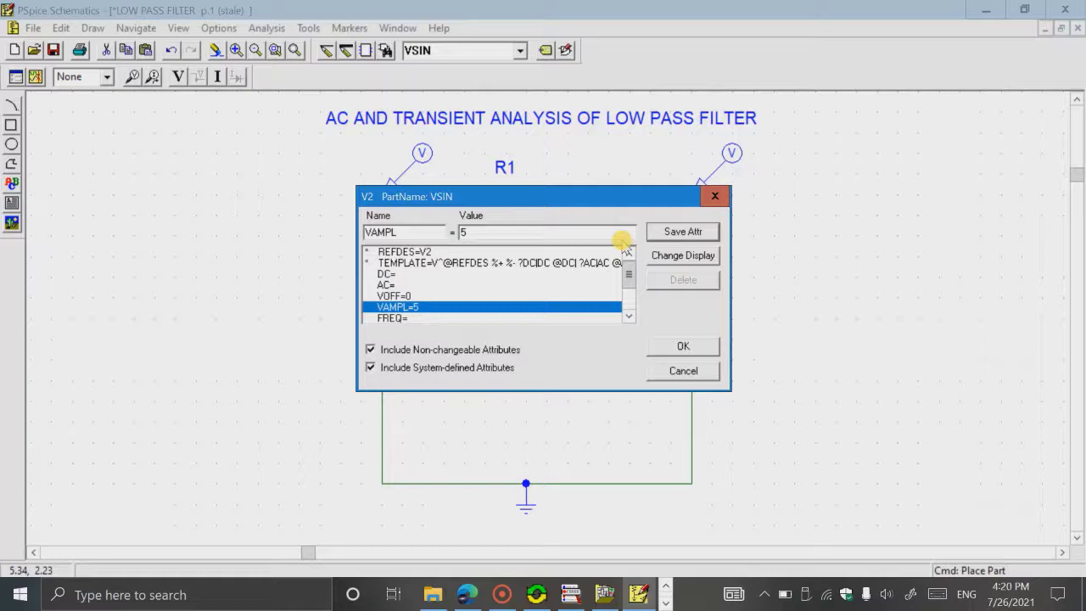
# - Set the FREQ attribute of source V2 to 1khz, save it and accept the attribute changes
pyautogui.click(428, 319)
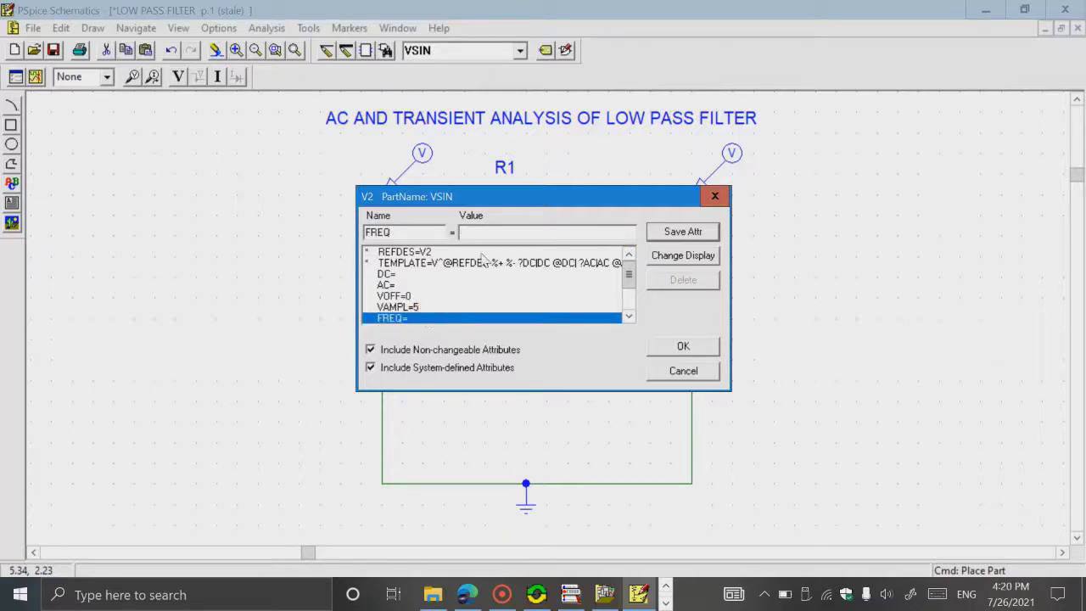
pyautogui.click(459, 233)
pyautogui.write('1KHZ')
pyautogui.click(676, 232)
pyautogui.click(684, 346)
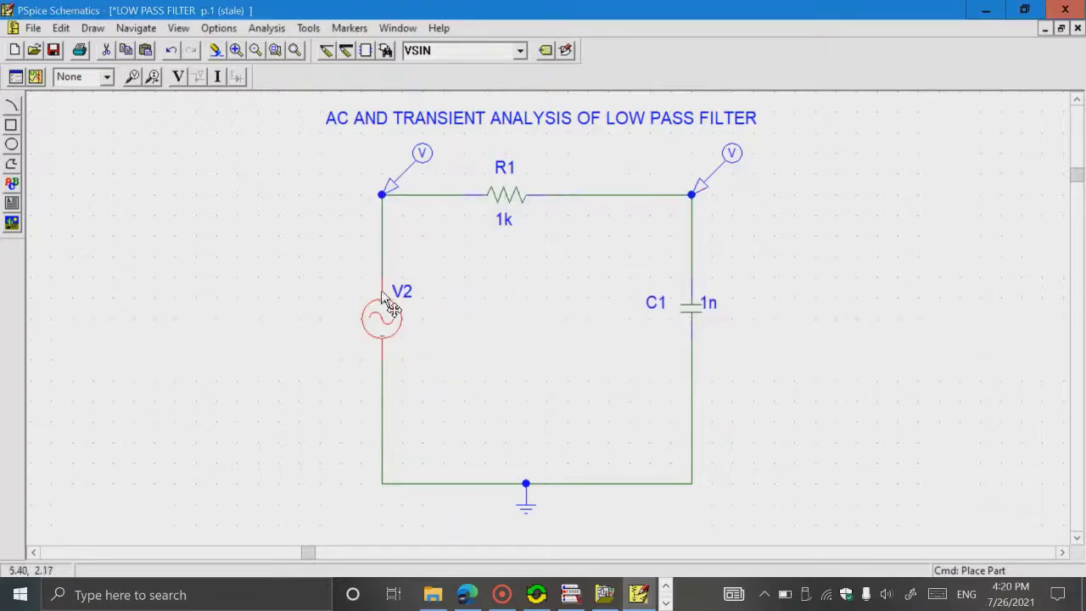
# - Disable the AC Sweep analysis and enable the Transient analysis in the analysis setup
pyautogui.click(269, 28)
pyautogui.click(280, 107)
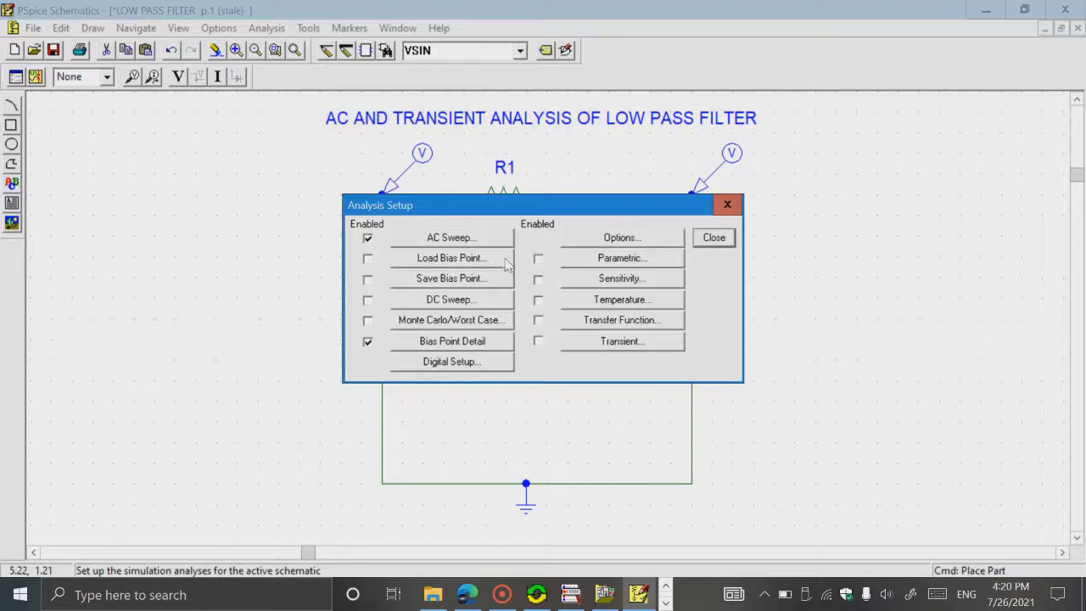
pyautogui.click(366, 235)
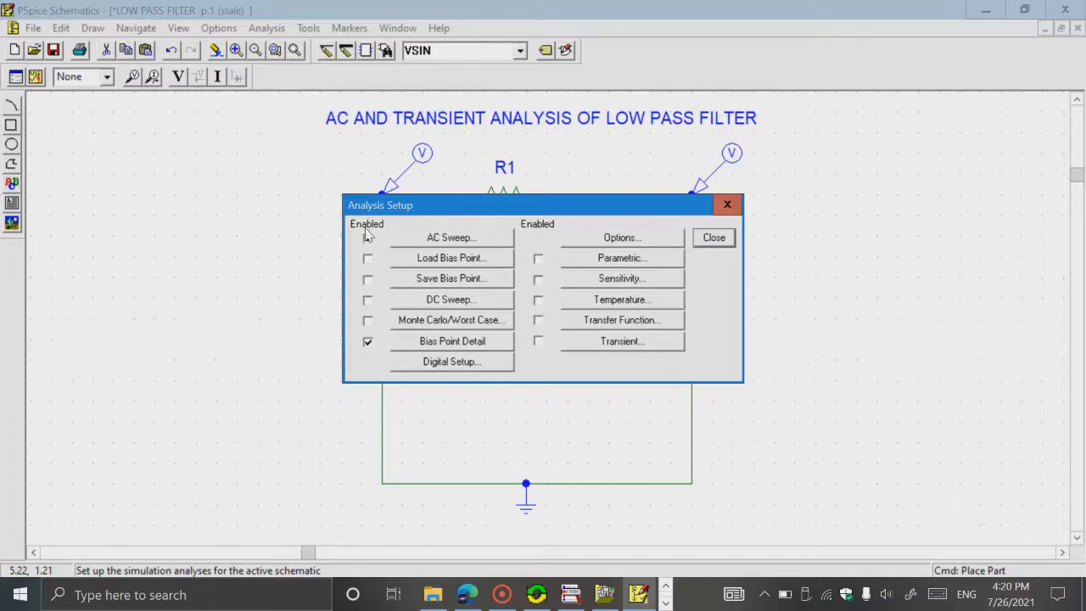
pyautogui.click(544, 340)
# - Configure the transient analysis with a final time of 10ms, a step ceiling of 0.01ms and the initial transient solution skipped
pyautogui.click(591, 342)
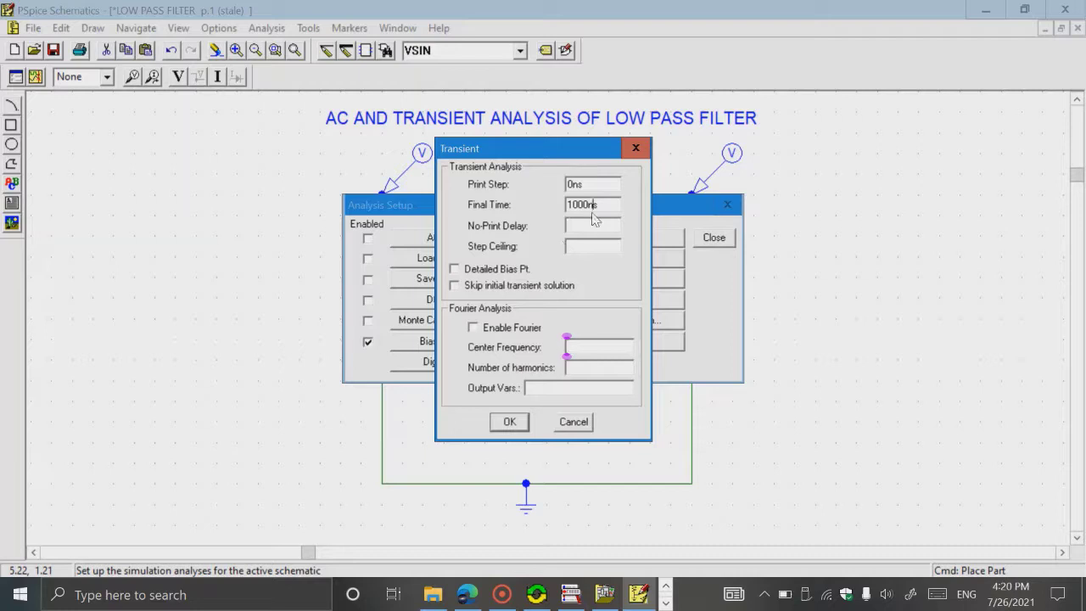
pyautogui.press('BackSpace')
pyautogui.write('m')
pyautogui.press('BackSpace')
pyautogui.click(584, 246)
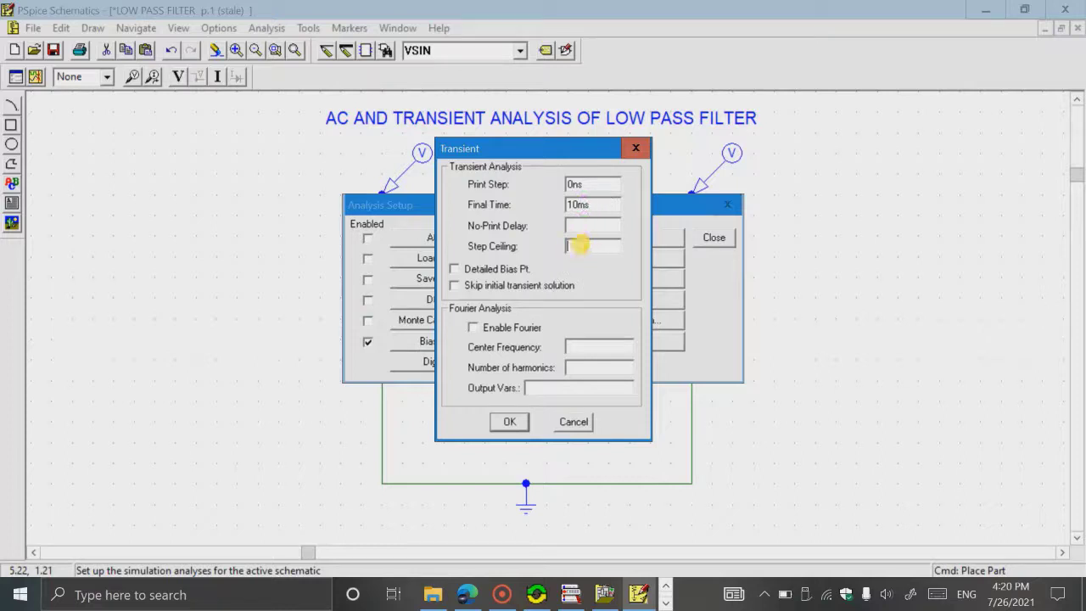
pyautogui.write('0.01ms')
pyautogui.click(455, 286)
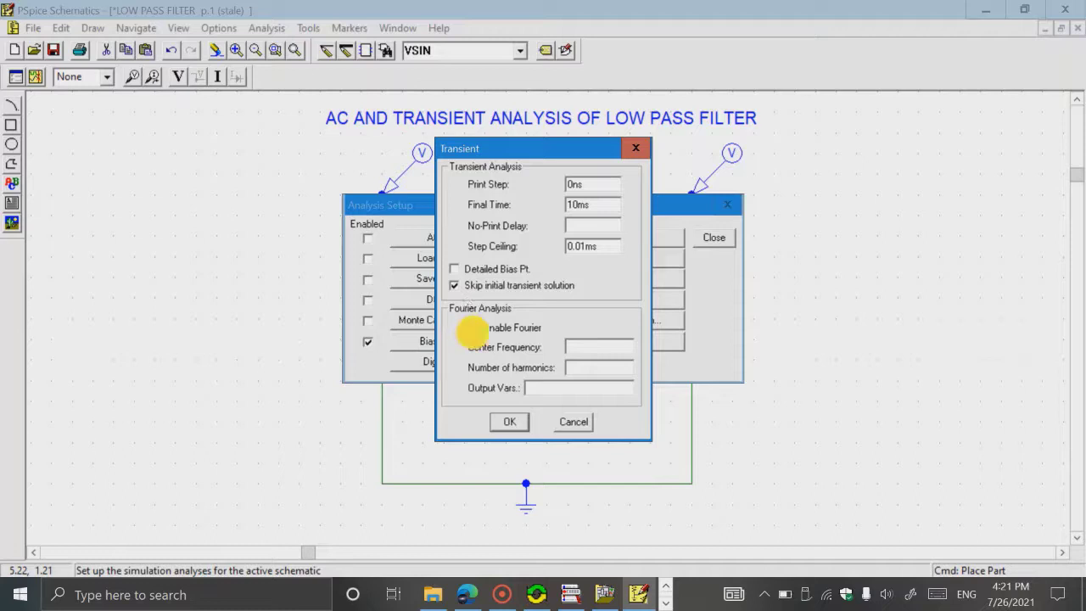
pyautogui.click(506, 424)
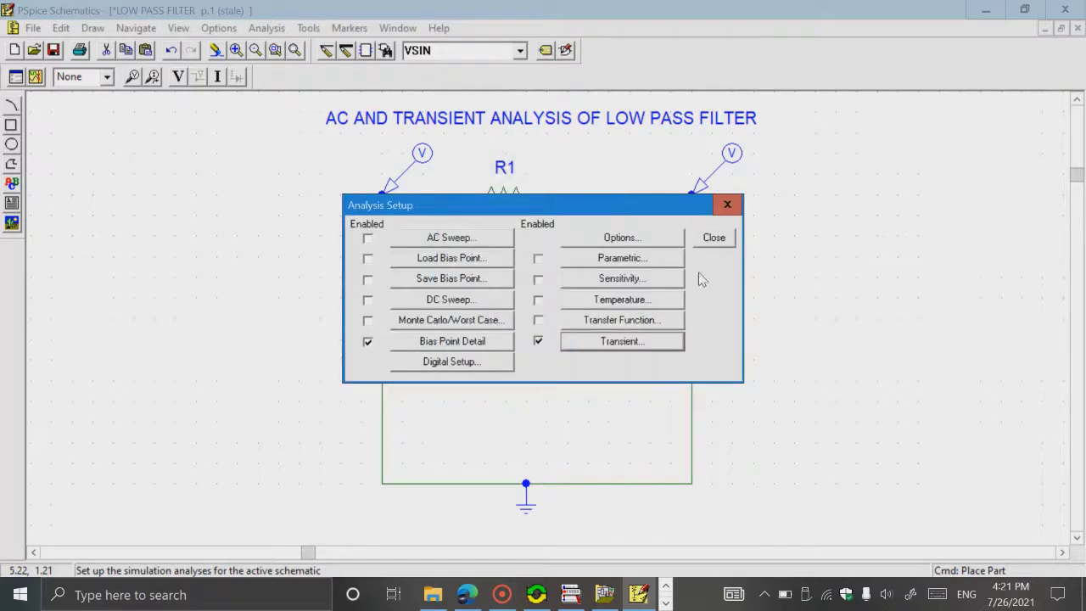
# - Close the analysis setup and simulate the circuit's transient response
pyautogui.click(714, 237)
pyautogui.click(258, 28)
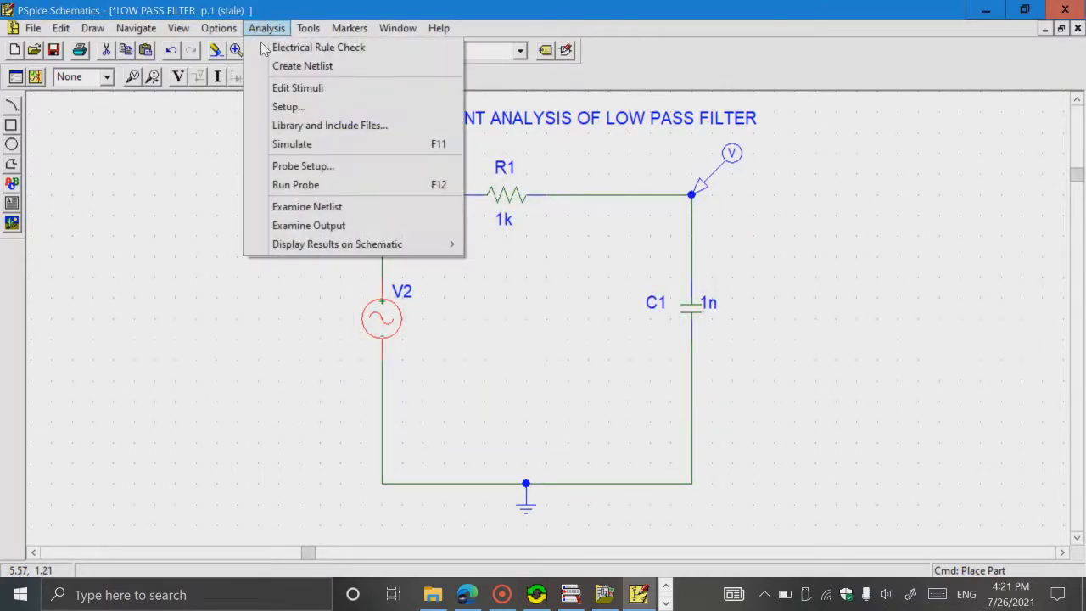
pyautogui.click(294, 144)
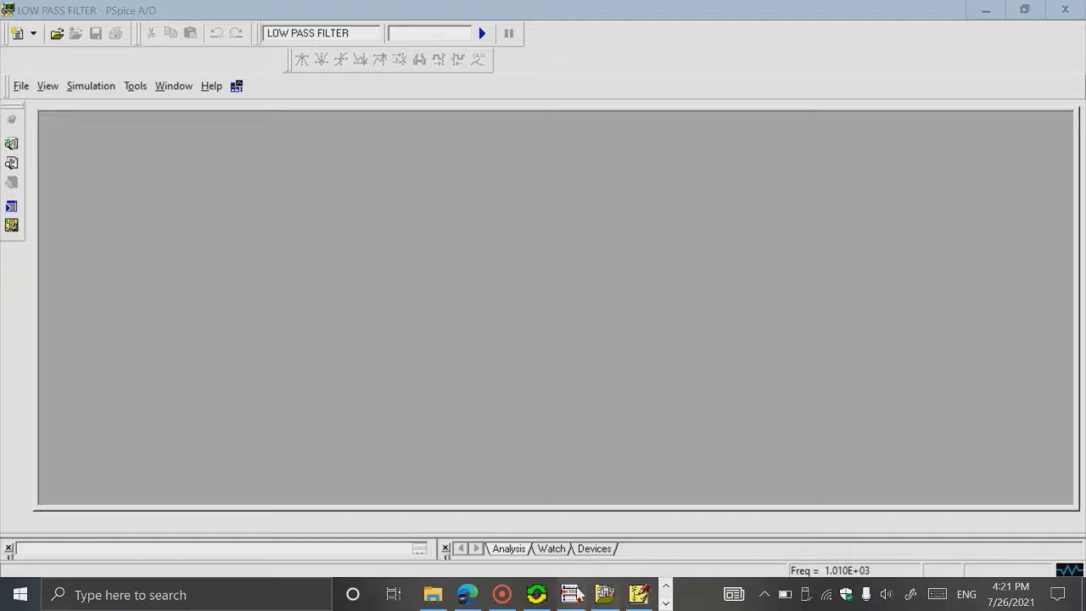
pyautogui.click(501, 594)
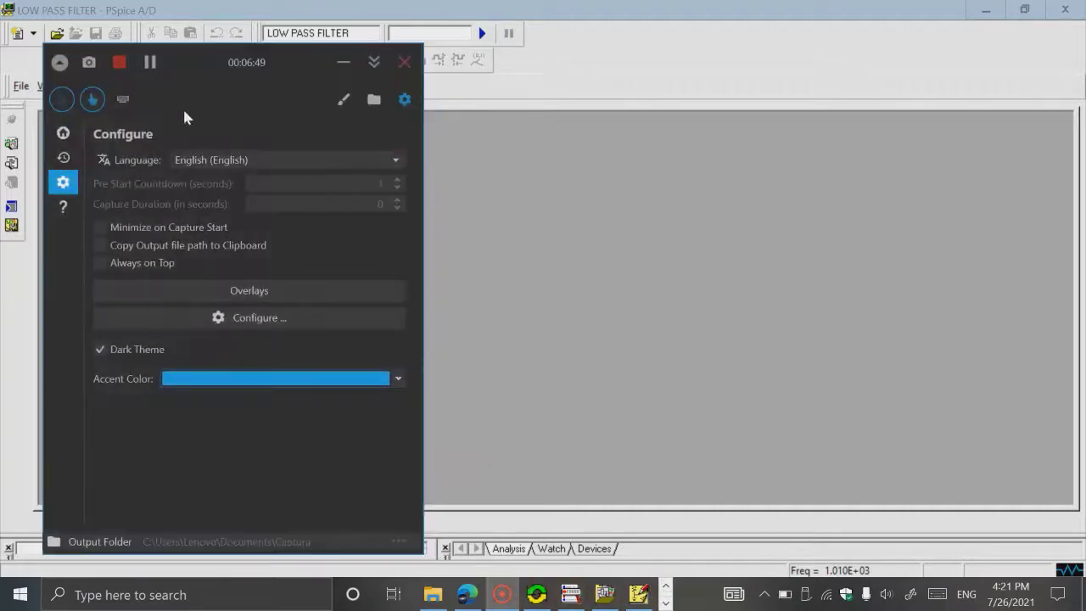
pyautogui.click(149, 62)
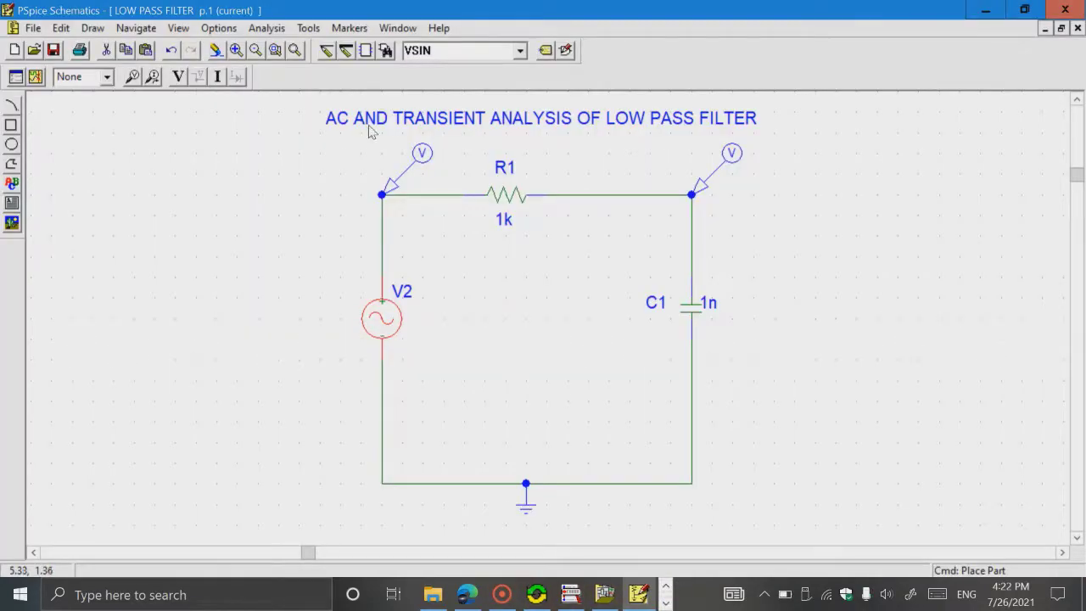
# - Review the VOFF, VAMPL and FREQ attributes of the VSIN source V2, then close them without changes
pyautogui.click(392, 311)
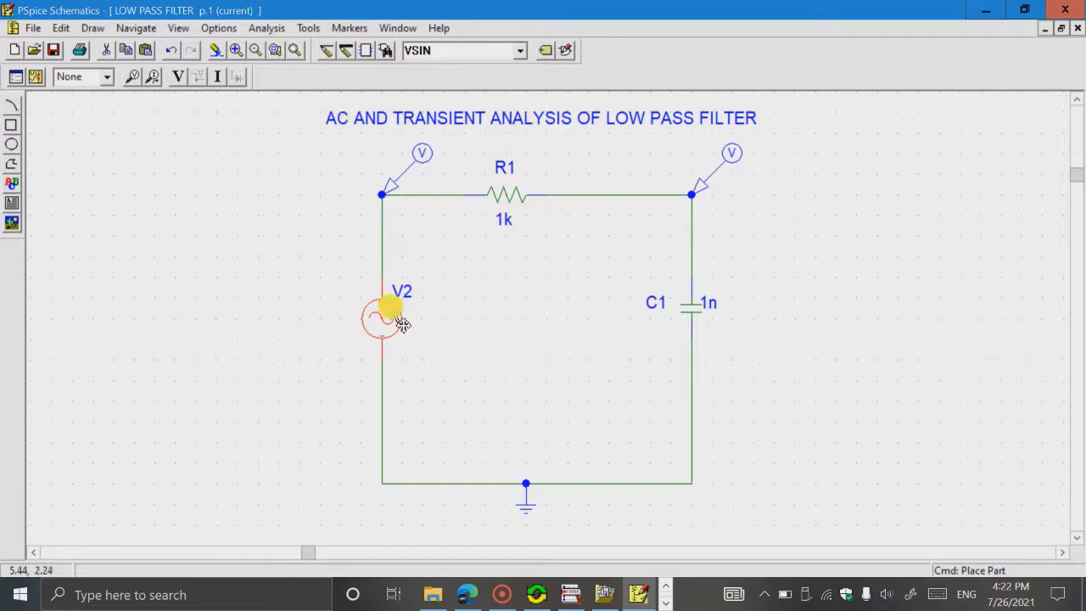
pyautogui.doubleClick(399, 319)
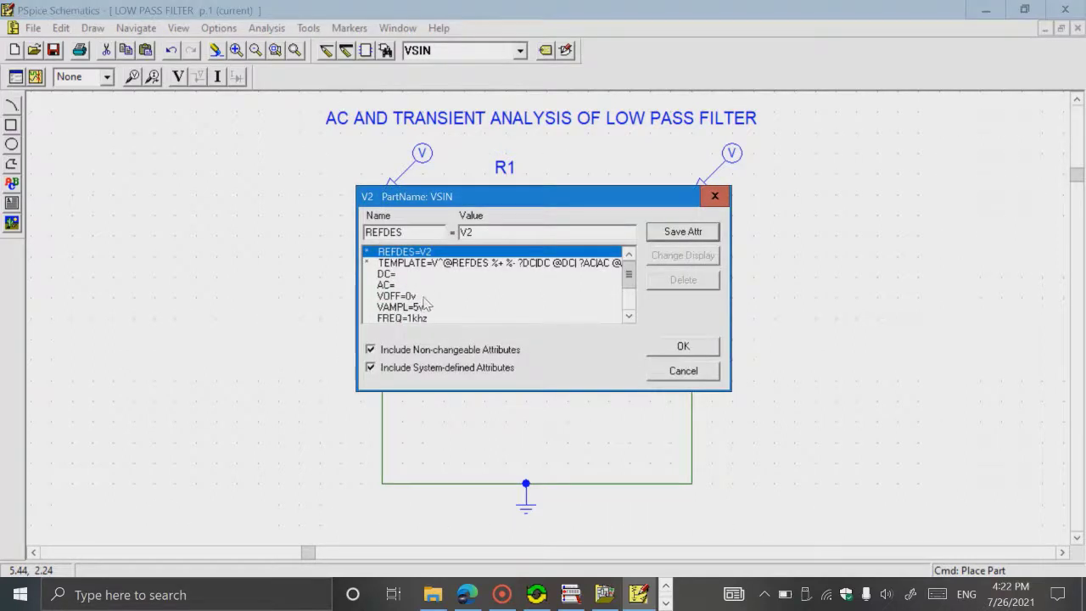
pyautogui.click(429, 296)
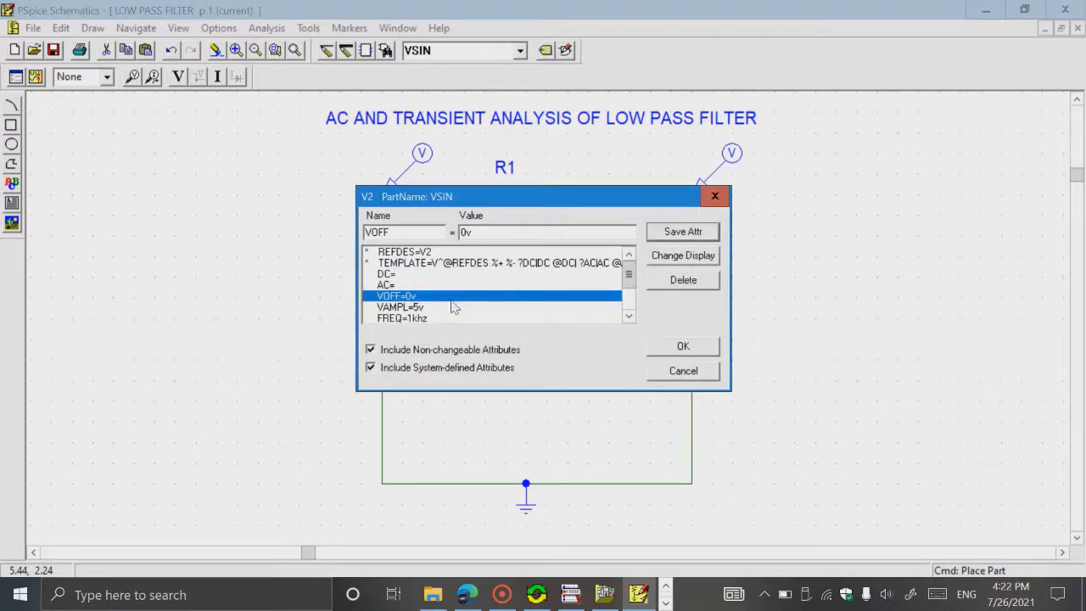
pyautogui.click(453, 307)
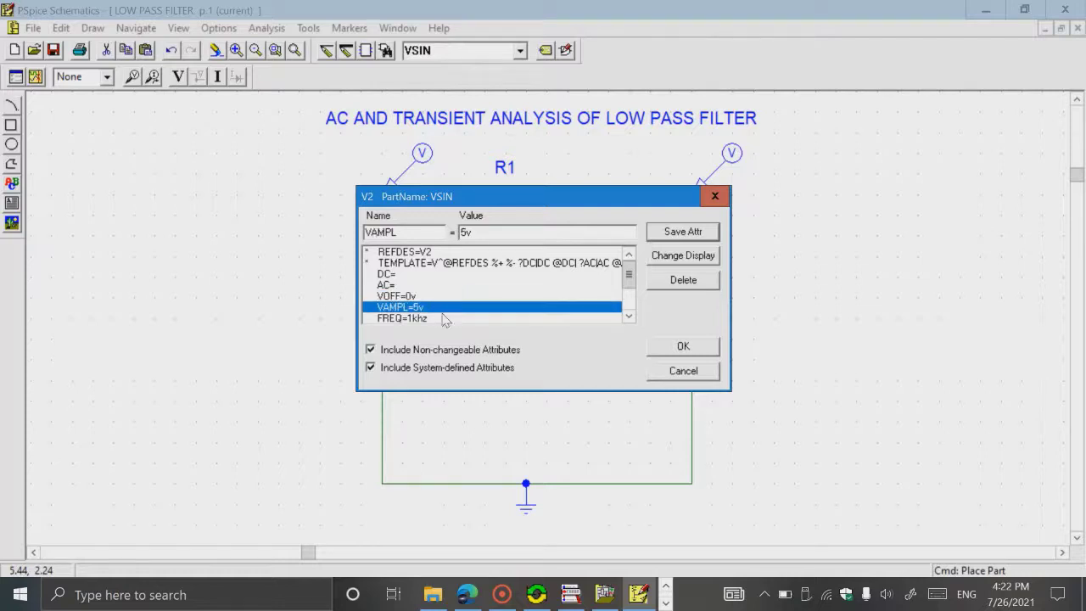
pyautogui.click(445, 319)
pyautogui.click(441, 308)
pyautogui.click(437, 296)
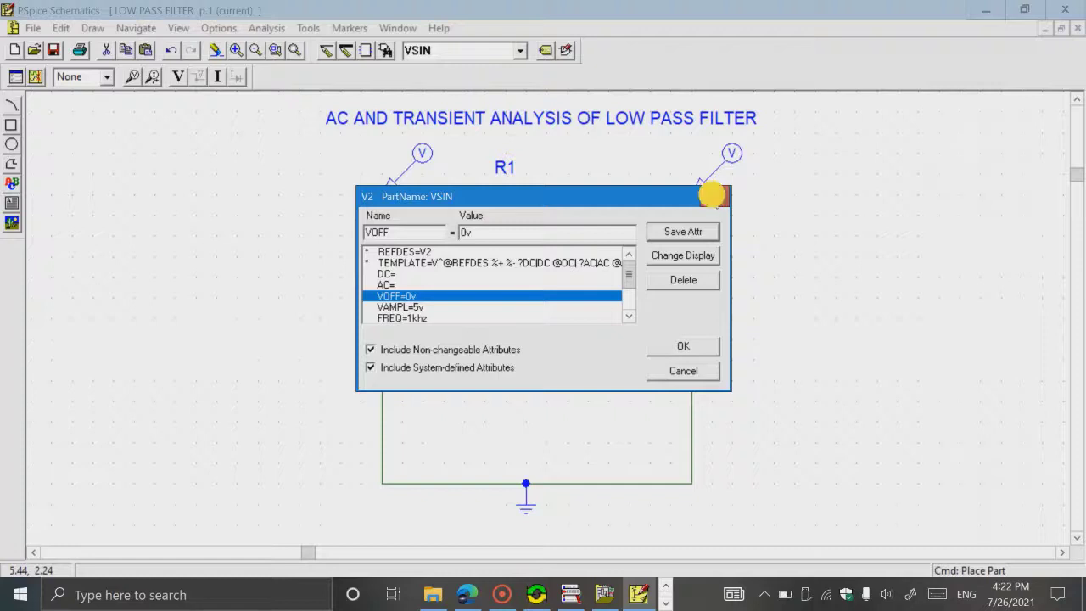
pyautogui.click(715, 196)
# - Check the transient analysis settings in the analysis setup and close both dialogs
pyautogui.click(267, 28)
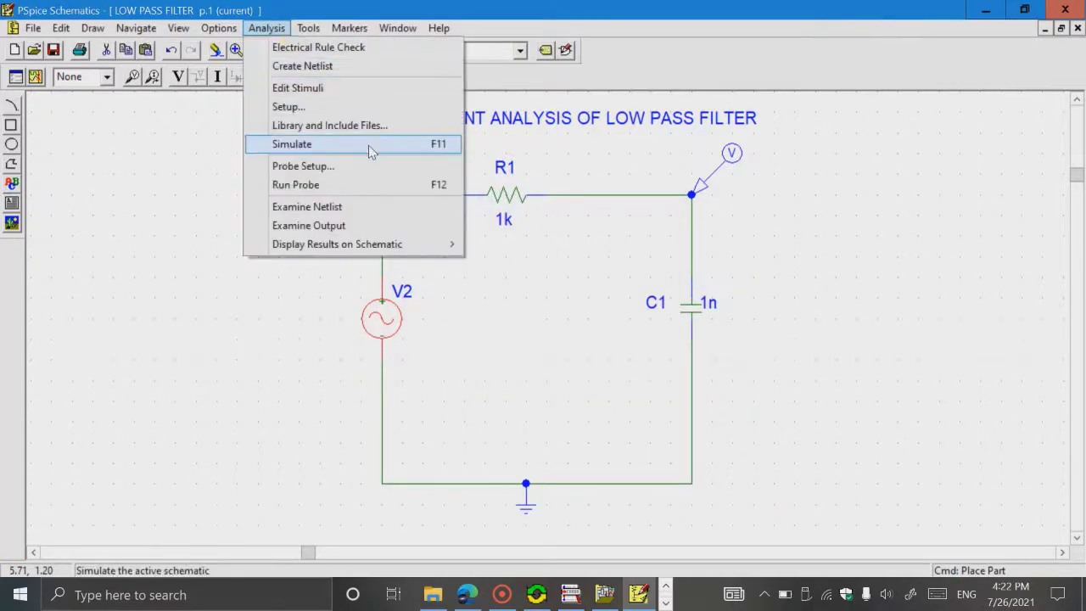
pyautogui.click(347, 106)
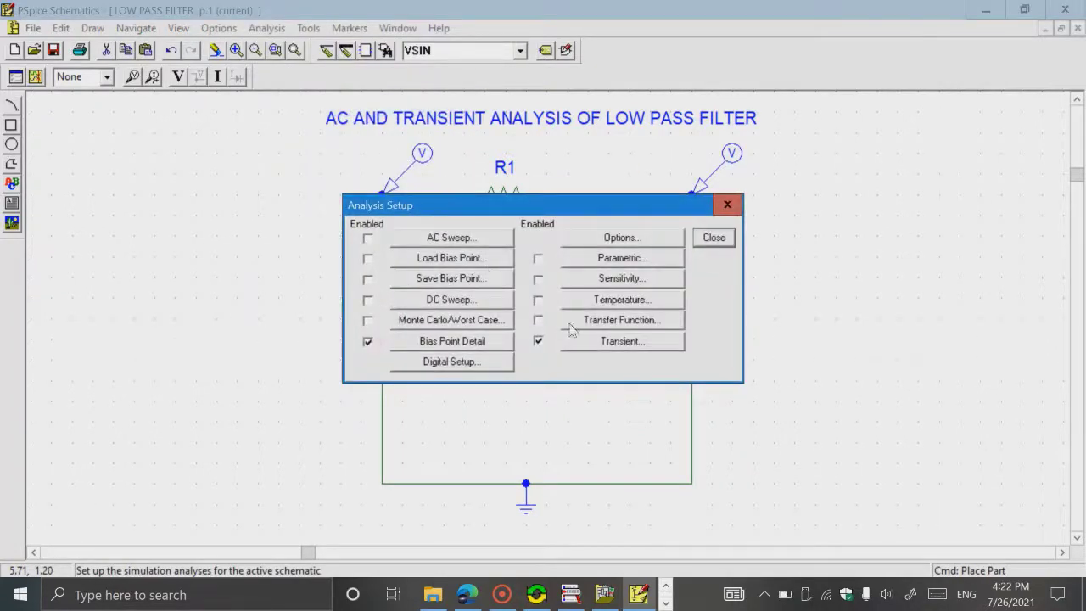
pyautogui.click(610, 348)
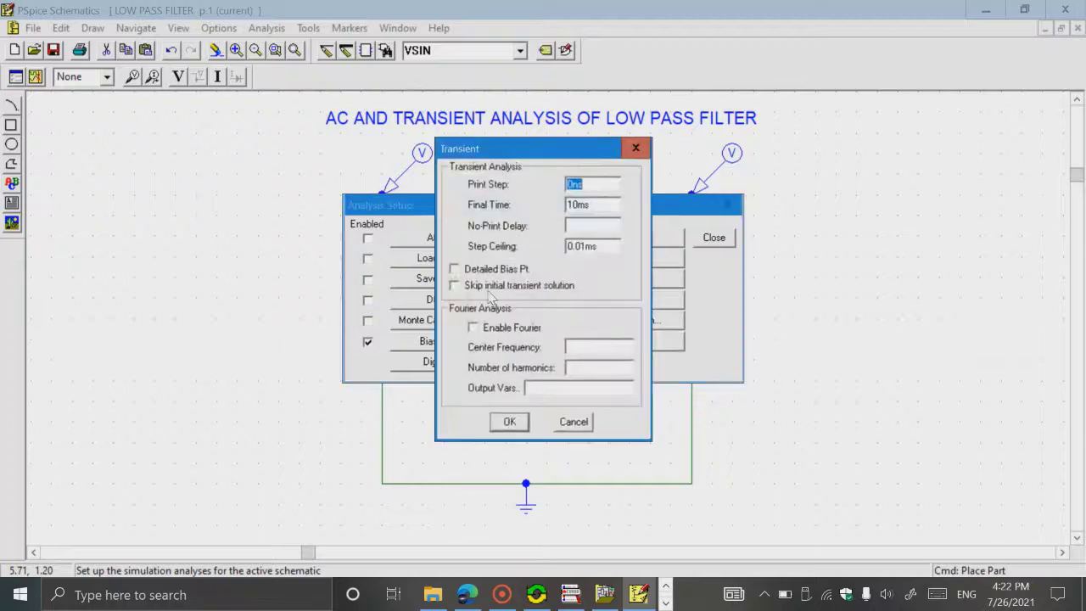
pyautogui.click(635, 150)
pyautogui.click(712, 240)
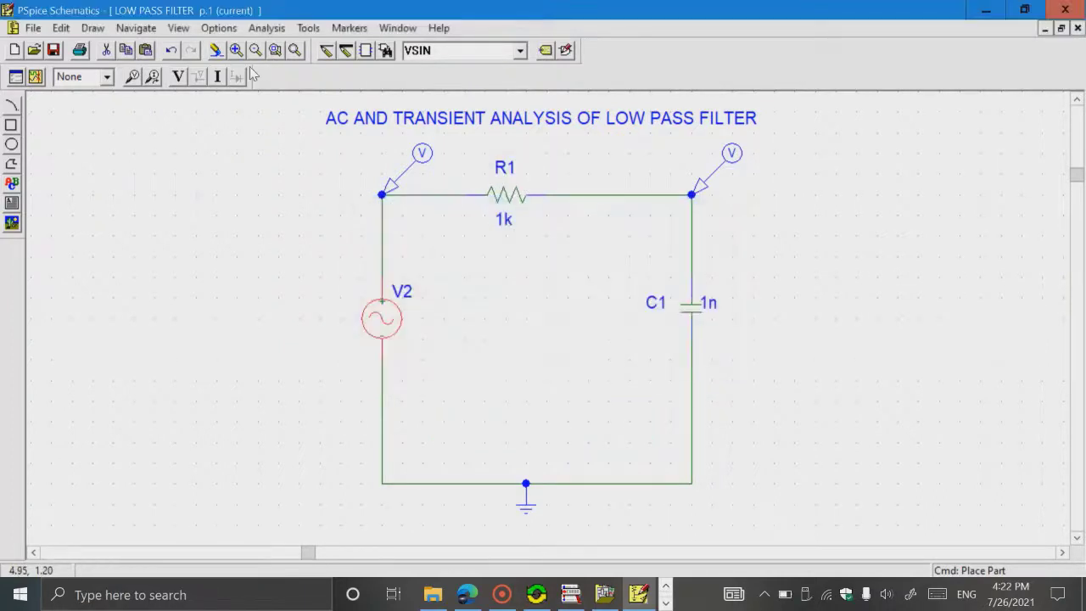
# - Run the low pass filter's transient simulation and return to the schematic from the waveform plot
pyautogui.click(268, 28)
pyautogui.click(297, 144)
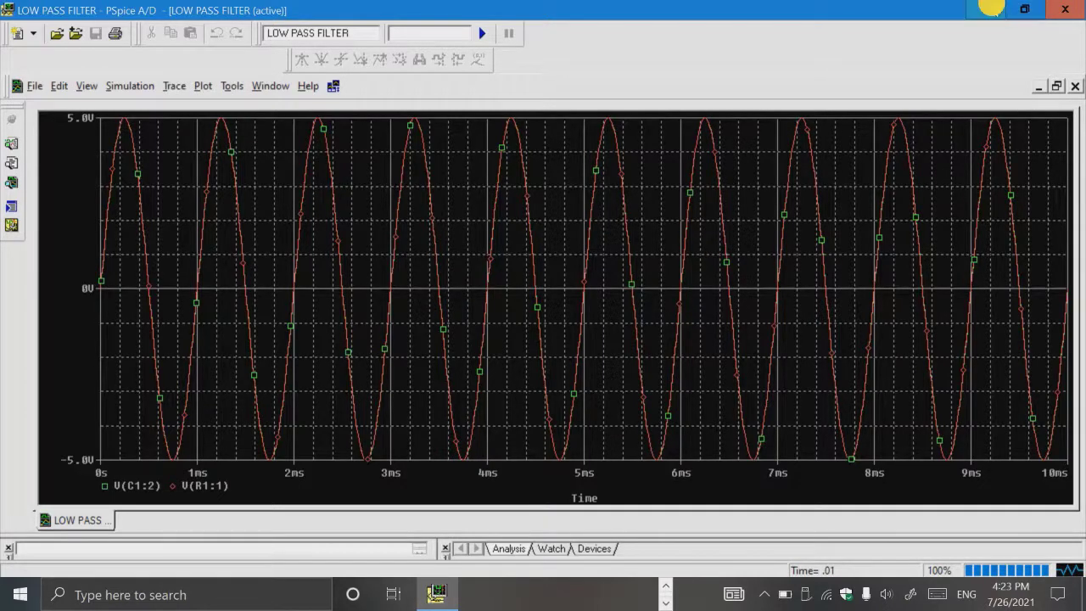
pyautogui.click(985, 9)
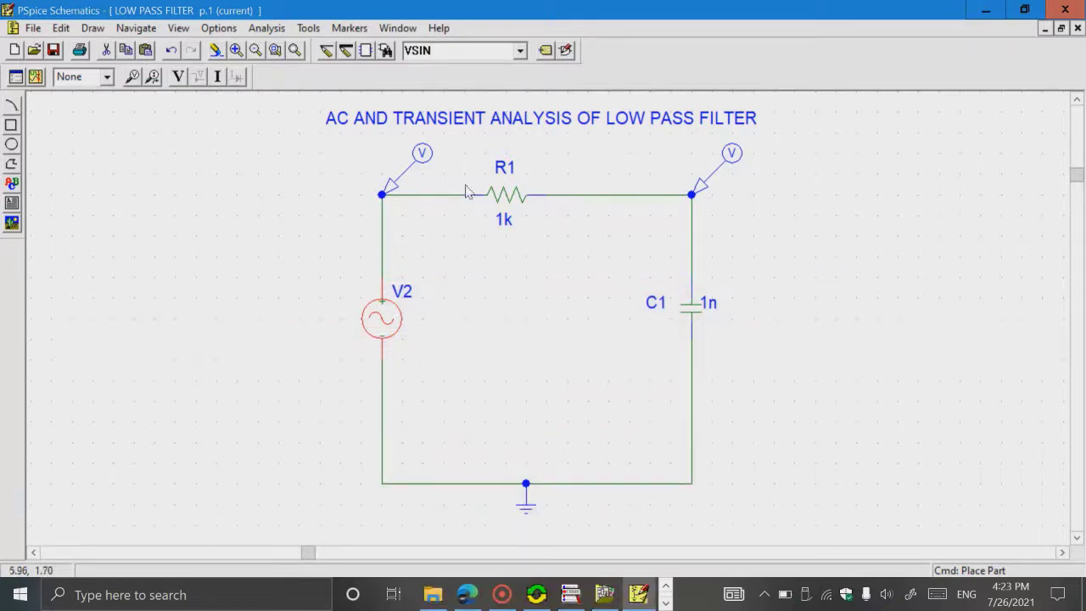
# - Open the existing schematic "high pass filter" from the casd lab folder on Local Disk (E:)
pyautogui.click(32, 28)
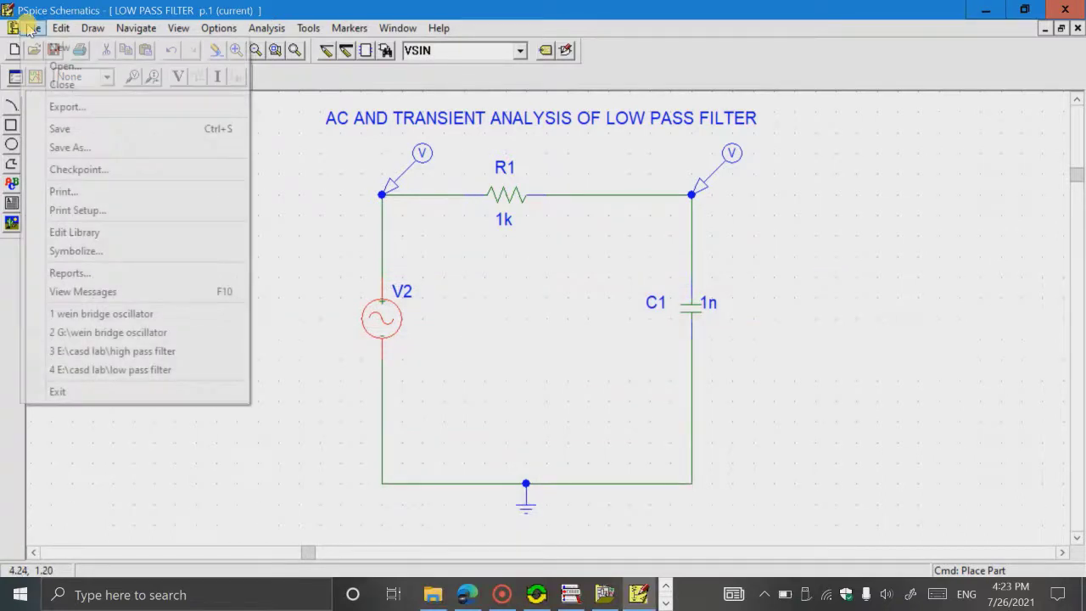
pyautogui.click(68, 67)
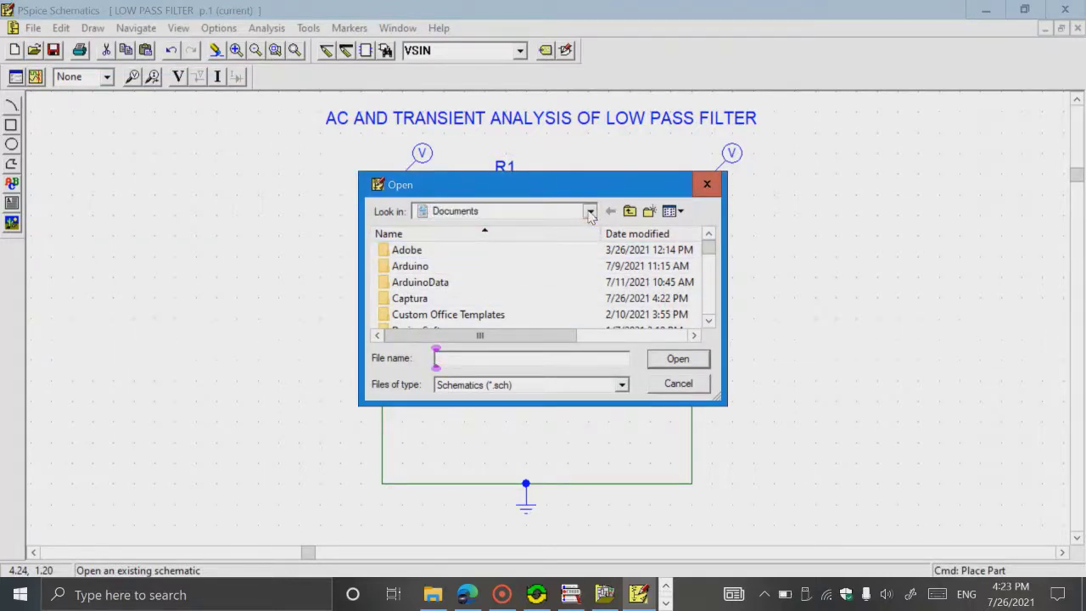
pyautogui.click(590, 212)
pyautogui.click(522, 459)
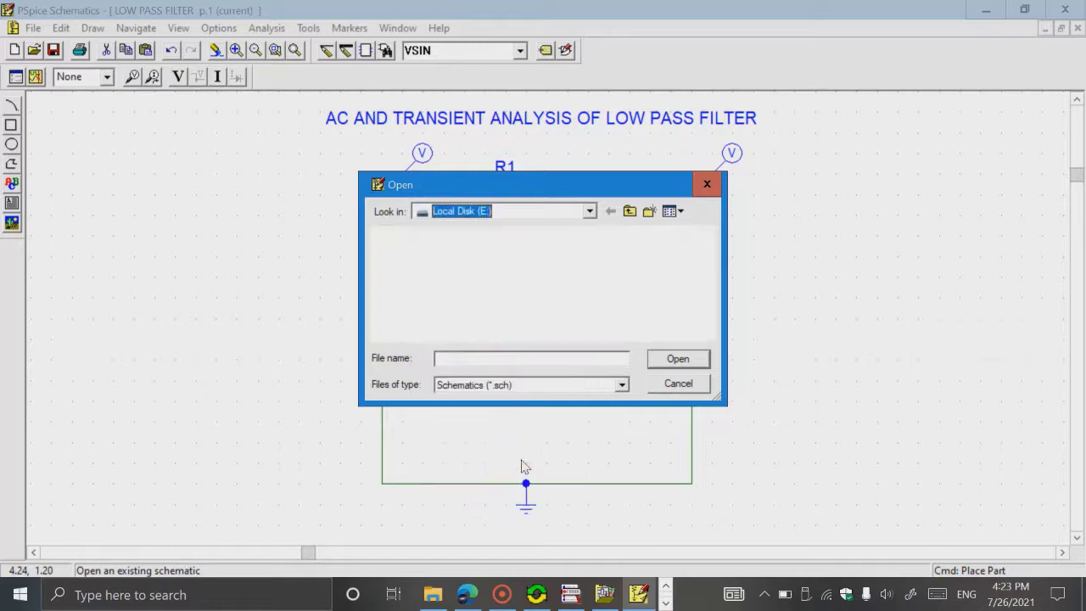
pyautogui.click(506, 357)
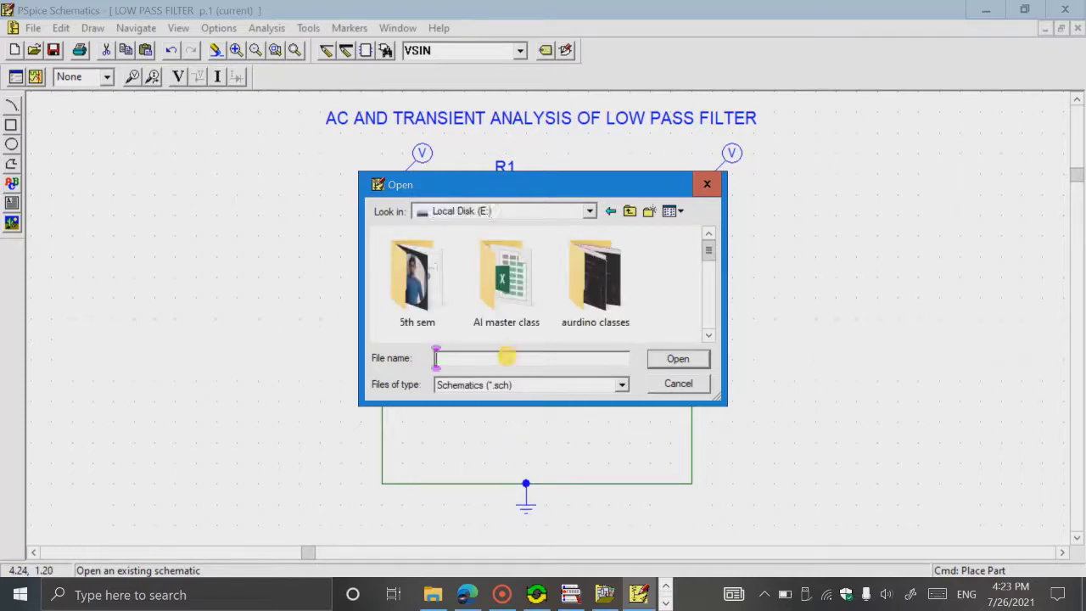
pyautogui.write('high')
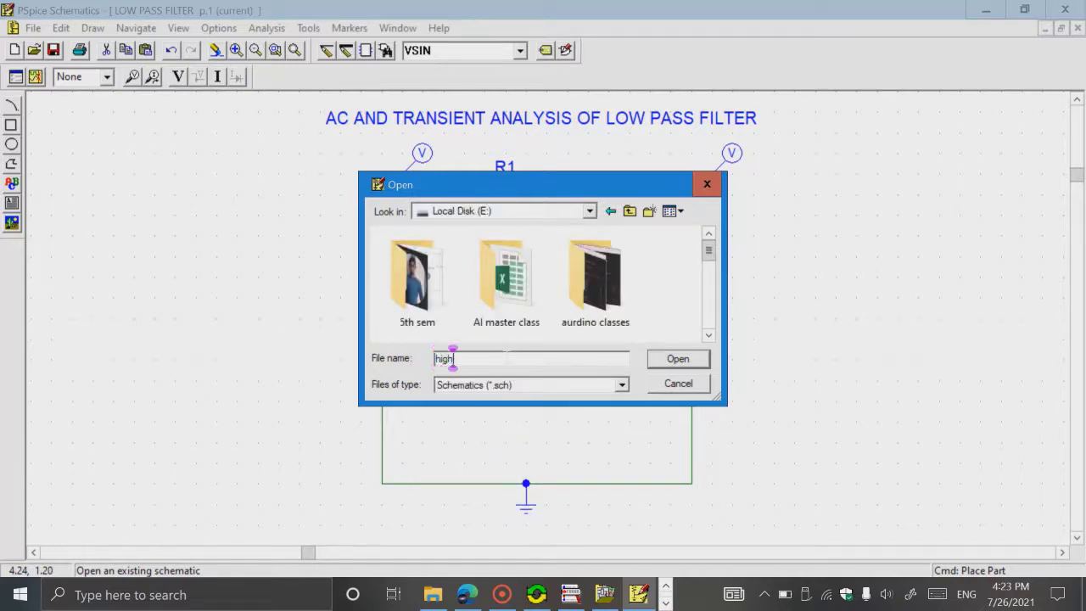
pyautogui.write('pass filter')
pyautogui.scroll(-3, 493, 358)
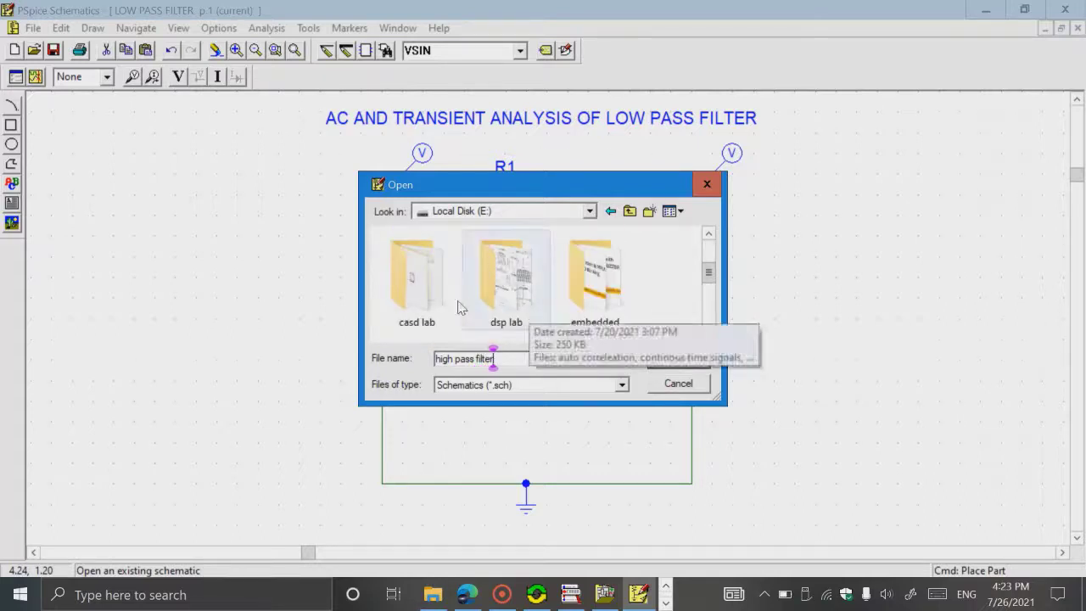
pyautogui.click(440, 299)
pyautogui.doubleClick(439, 298)
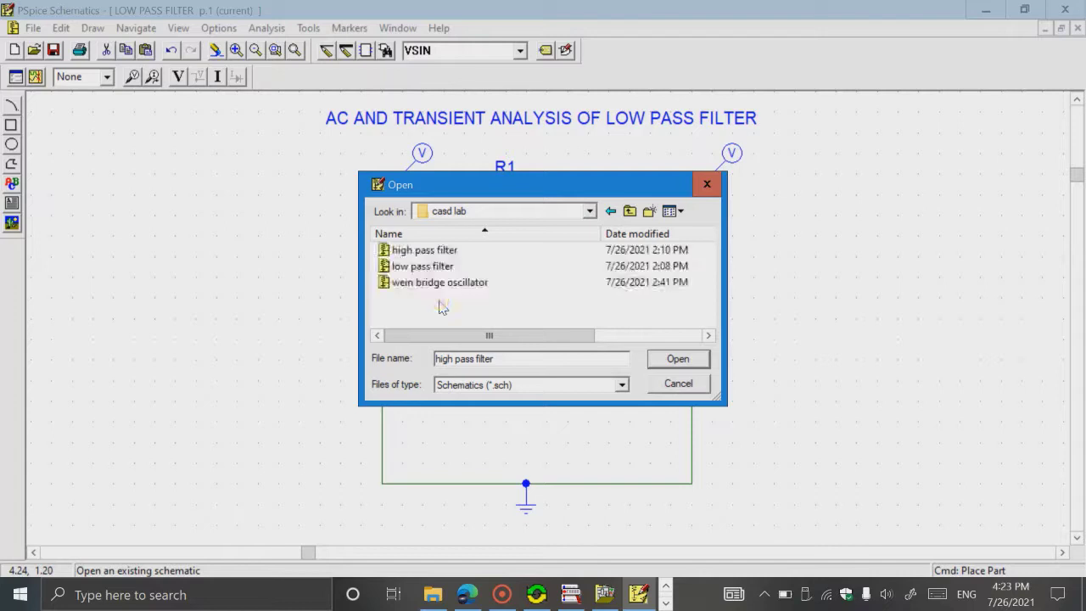
pyautogui.click(428, 250)
pyautogui.click(667, 360)
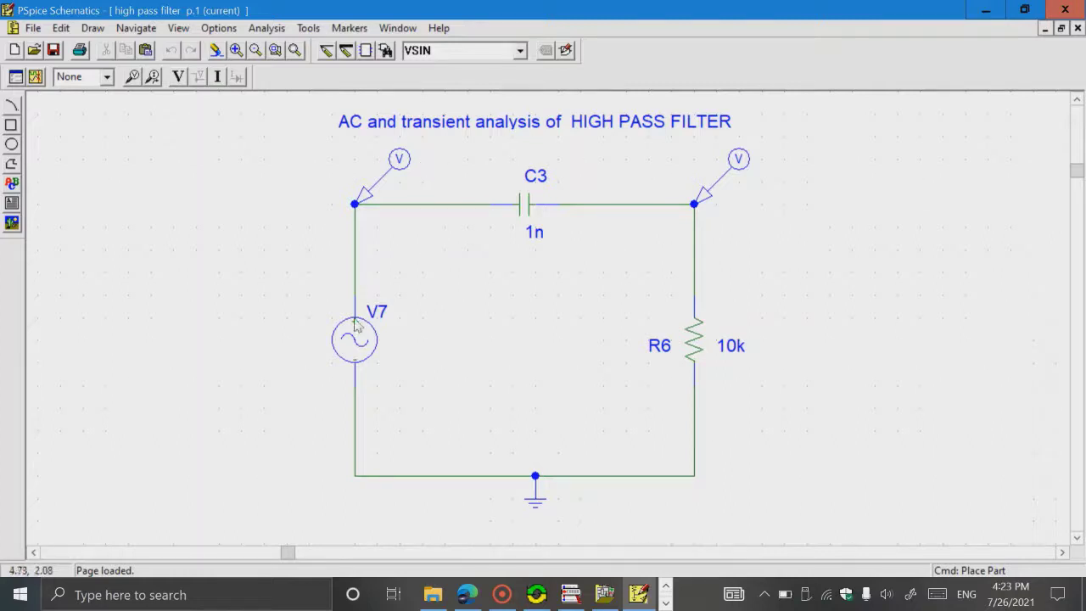
# - Review the VOFF, VAMPL and FREQ attributes of the VSIN source V7 and accept them as they are
pyautogui.click(349, 355)
pyautogui.doubleClick(349, 354)
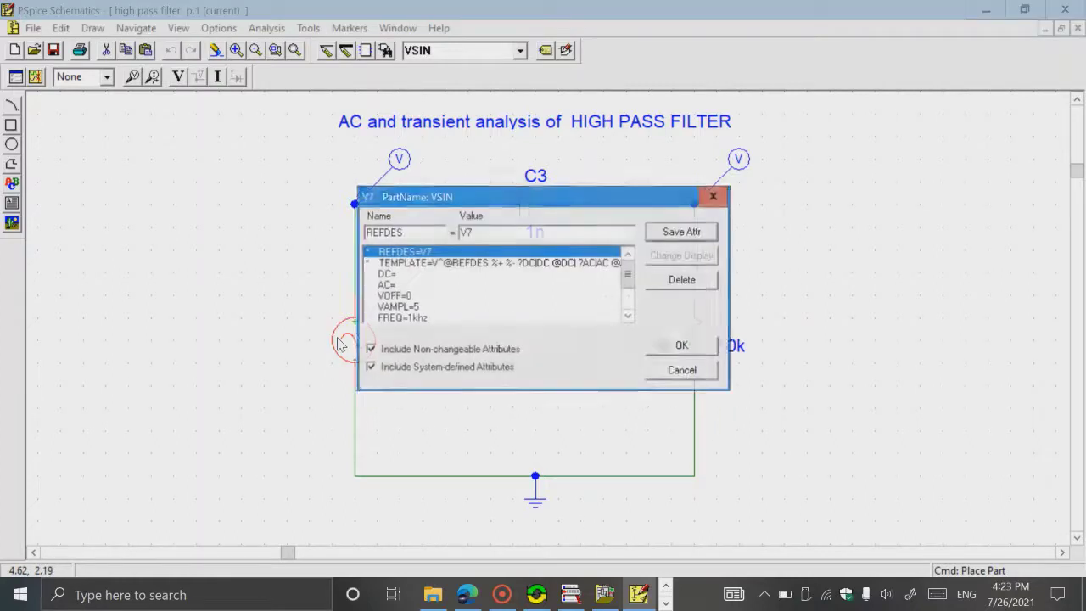
pyautogui.click(396, 296)
pyautogui.click(406, 307)
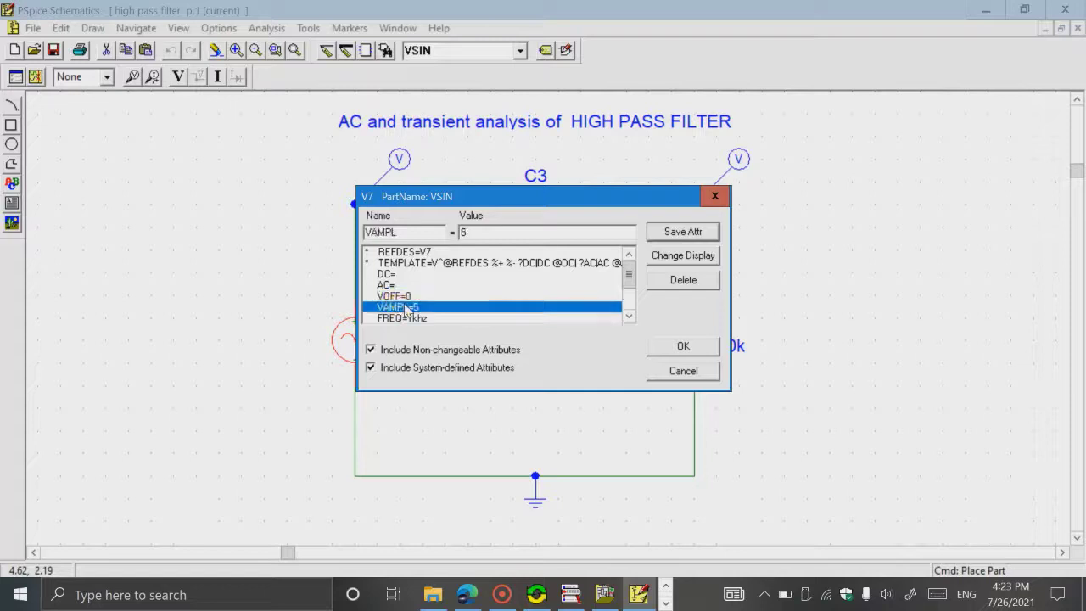
pyautogui.scroll(-2, 492, 297)
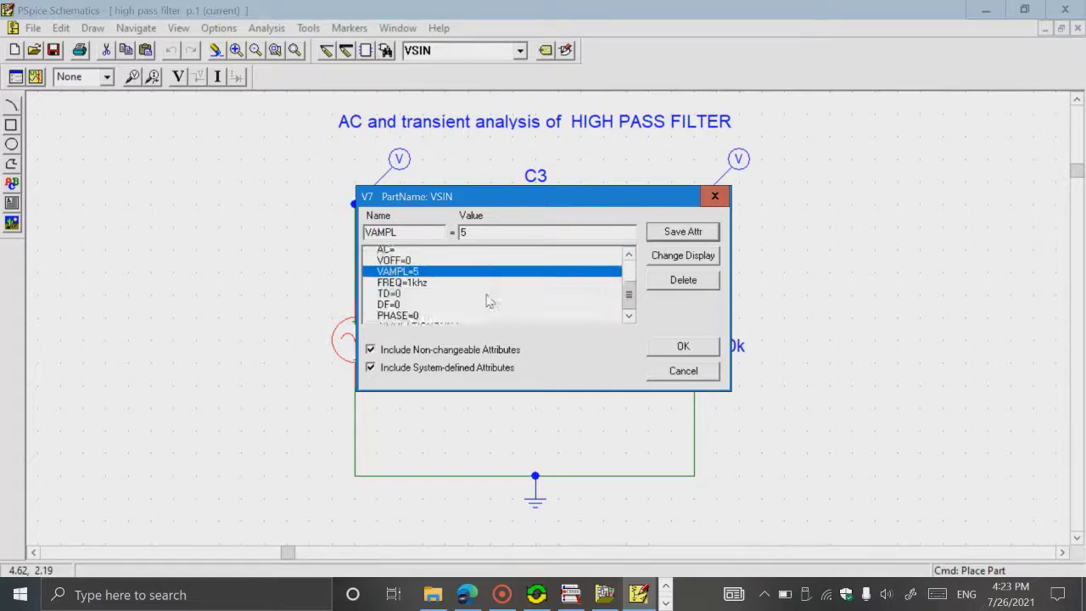
pyautogui.click(444, 264)
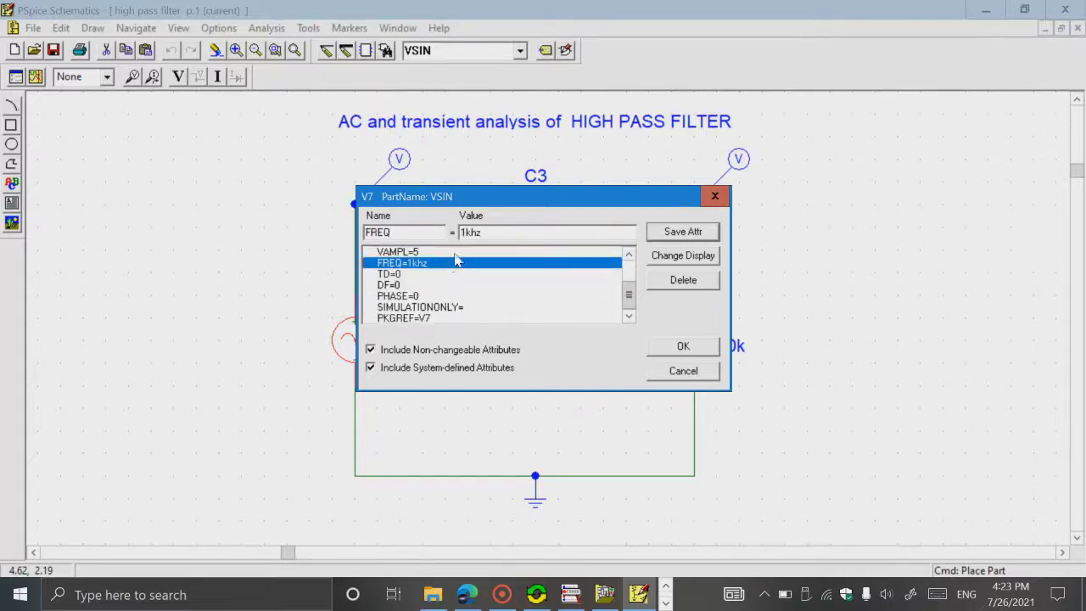
pyautogui.moveTo(494, 202); pyautogui.dragTo(544, 204)
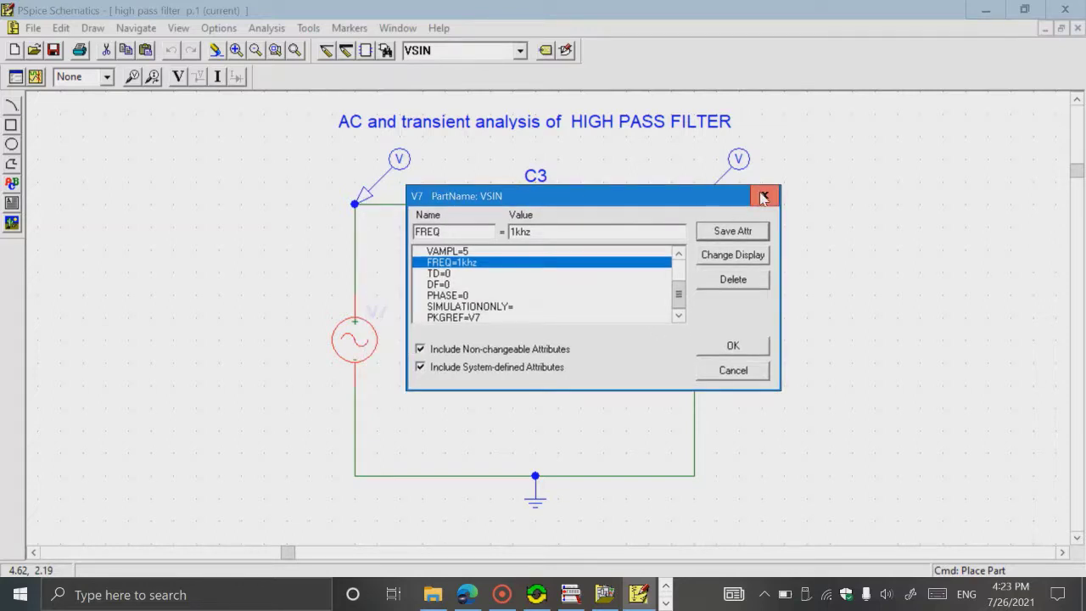
pyautogui.scroll(2, 456, 314)
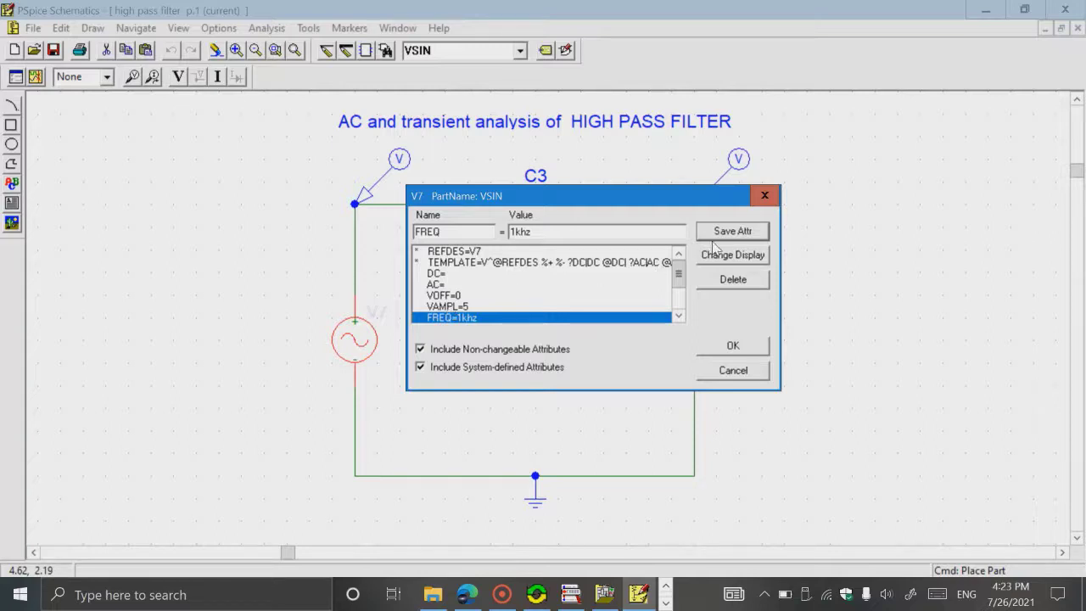
pyautogui.click(728, 344)
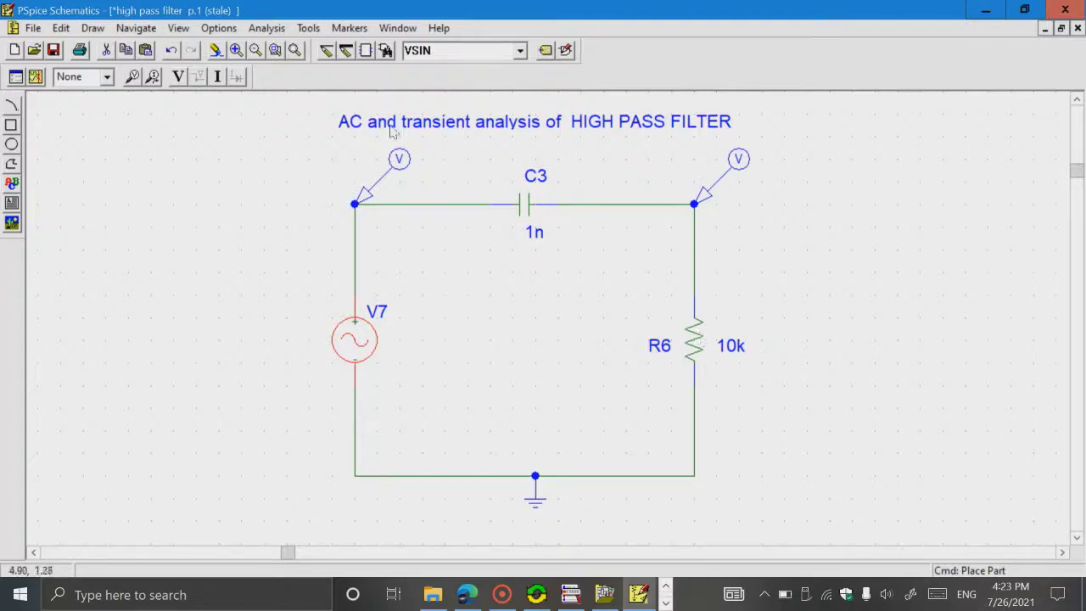
# - Set the high pass filter's AC sweep type to Linear and close the analysis setup
pyautogui.click(266, 28)
pyautogui.click(291, 107)
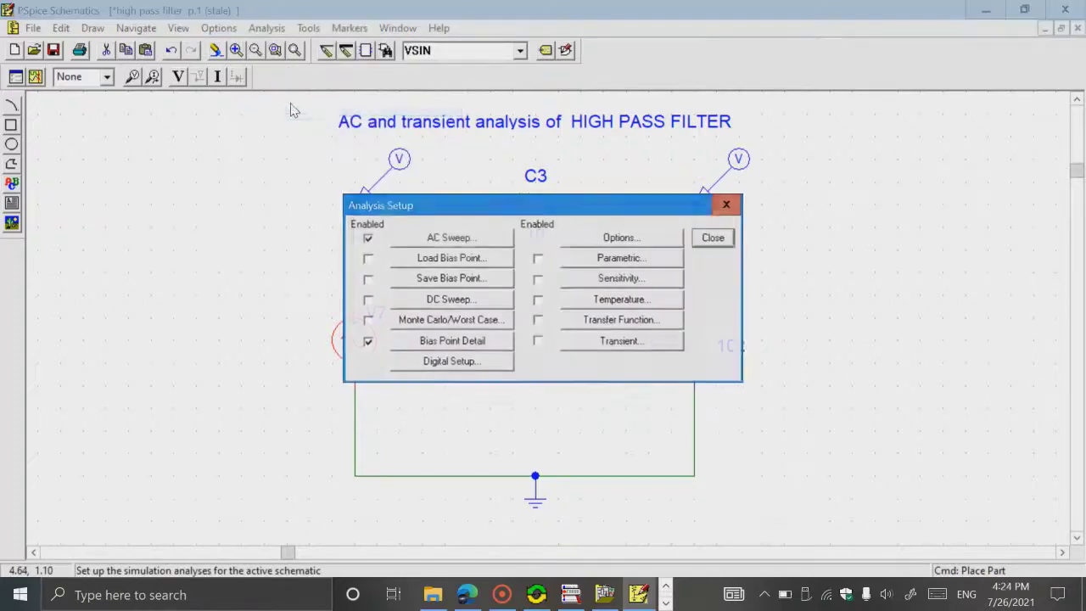
pyautogui.click(463, 239)
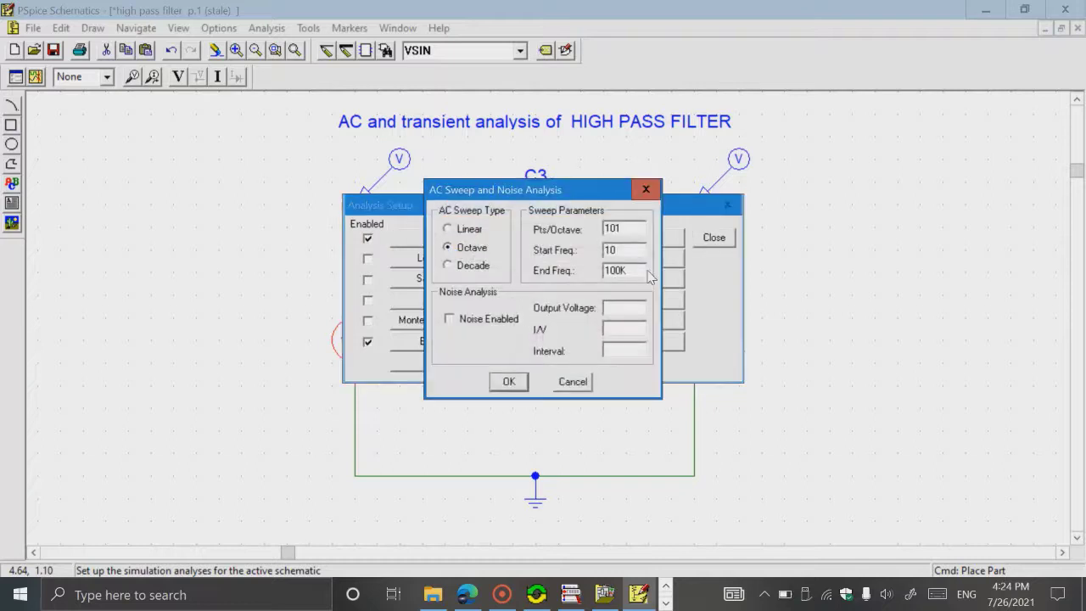
pyautogui.click(465, 228)
pyautogui.click(505, 380)
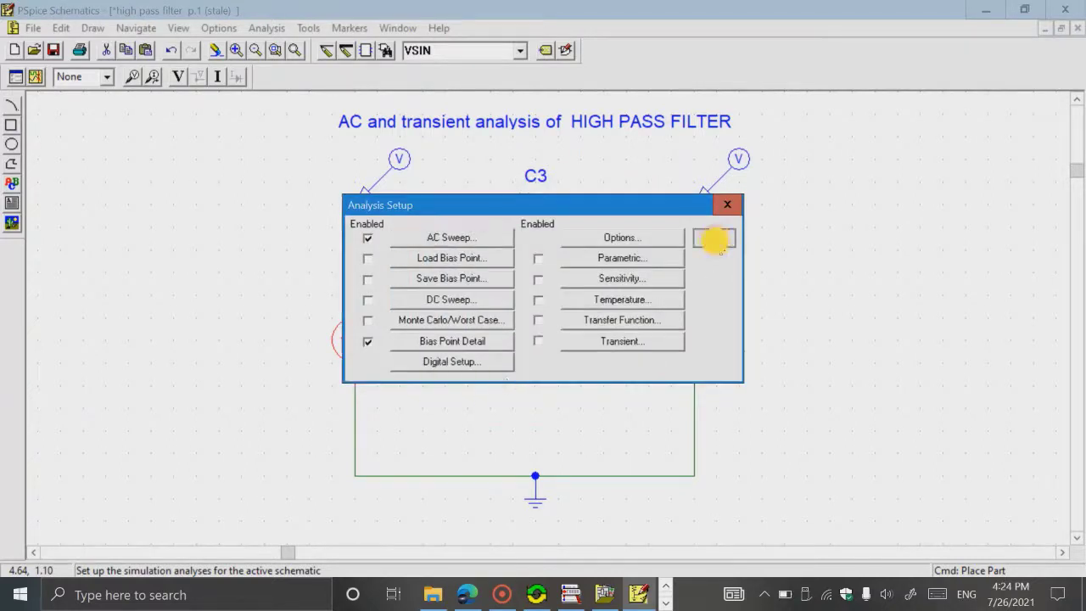
pyautogui.click(713, 238)
# - Simulate the high pass filter with the AC sweep, then return to its schematic
pyautogui.click(266, 28)
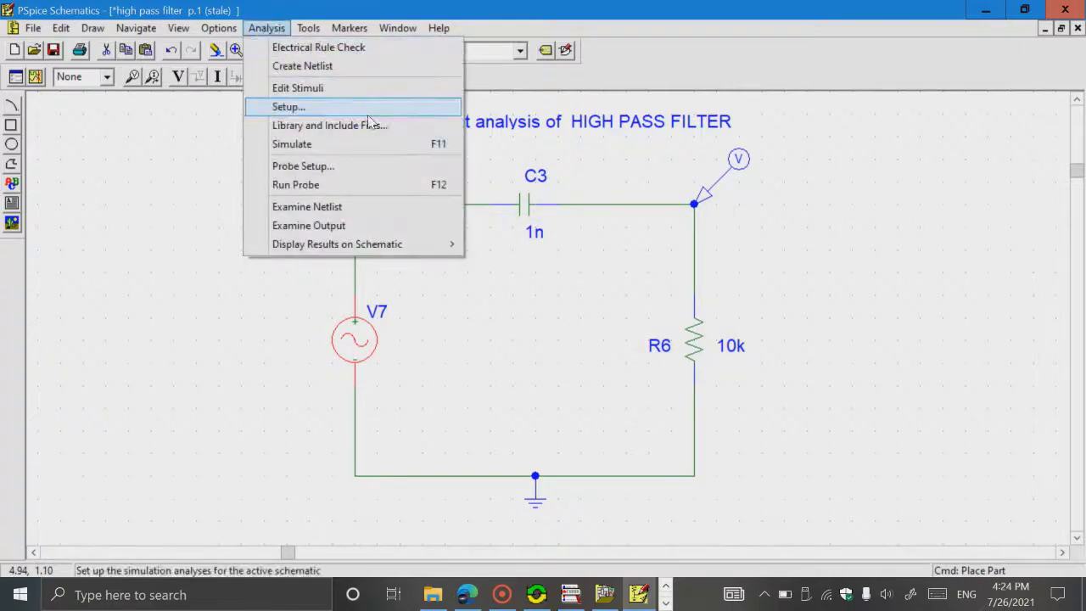
pyautogui.click(368, 141)
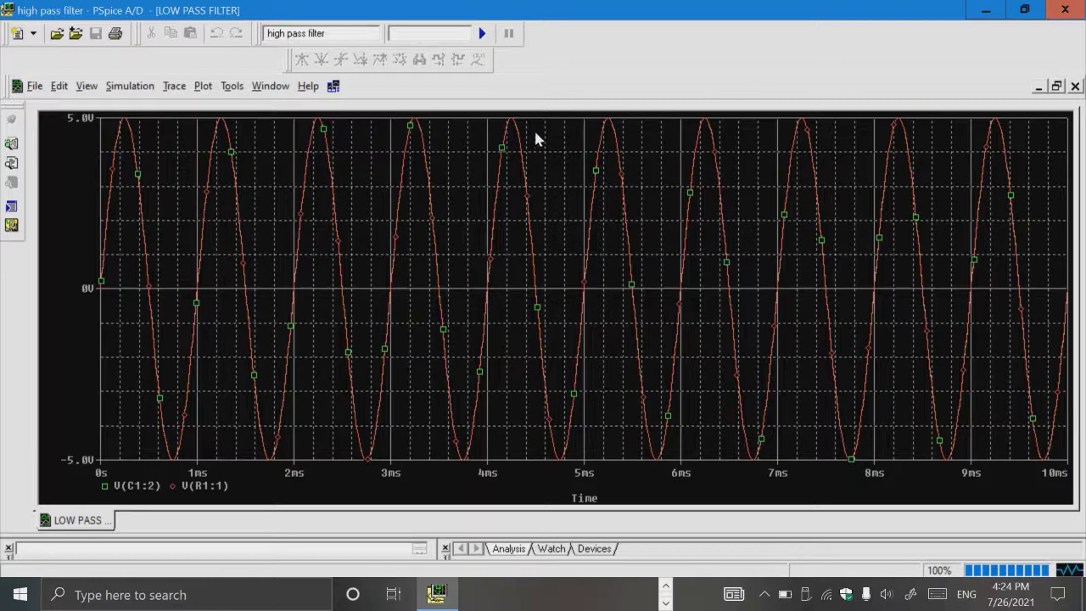
pyautogui.click(985, 9)
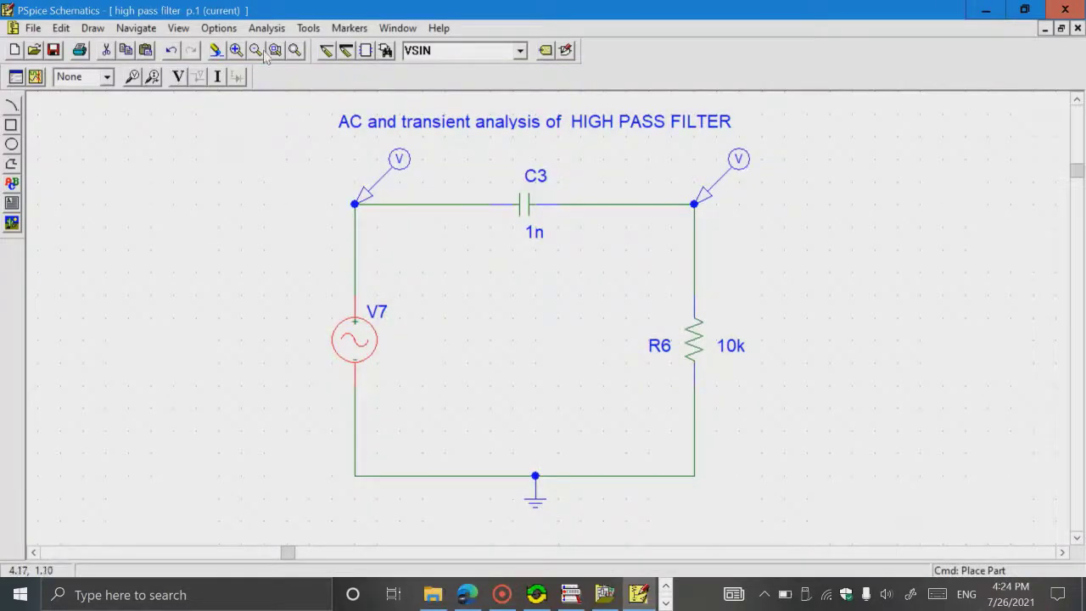
pyautogui.click(276, 33)
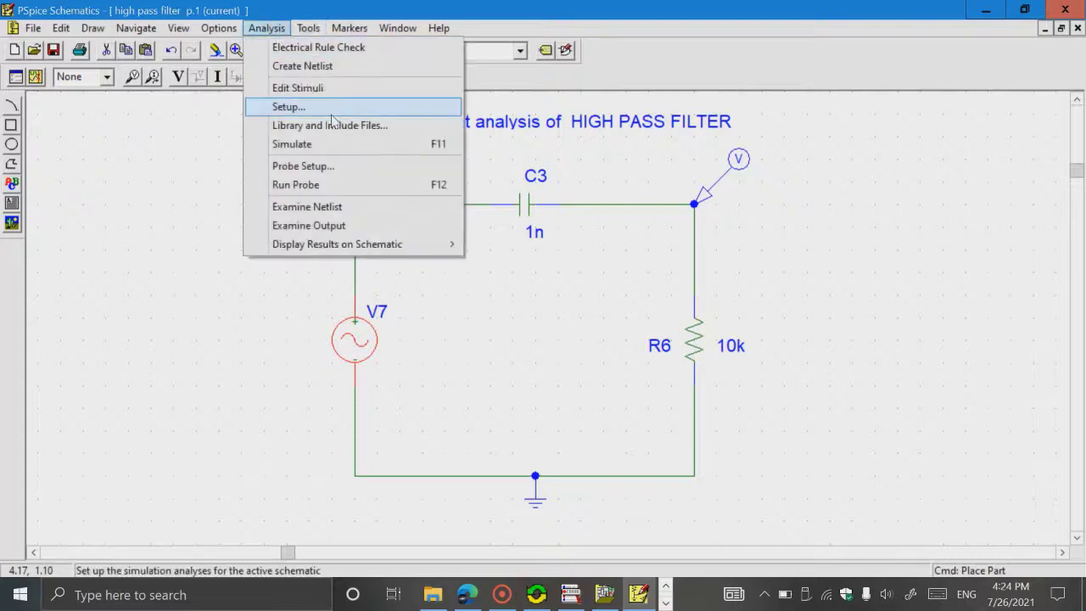
pyautogui.click(502, 595)
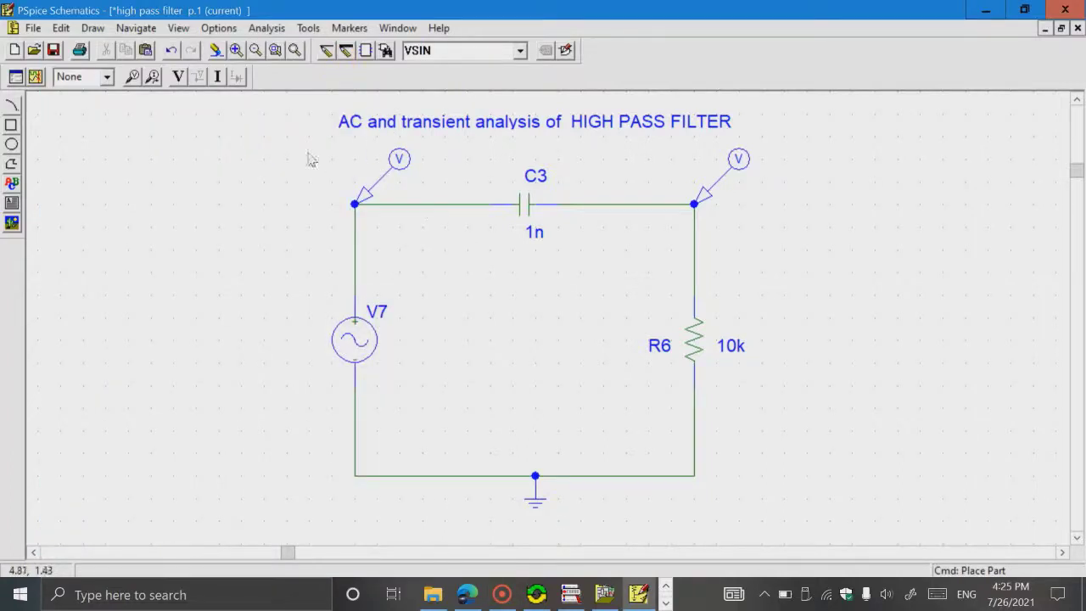
# - Run the simulation of the high pass filter schematic again
pyautogui.click(257, 33)
pyautogui.click(301, 144)
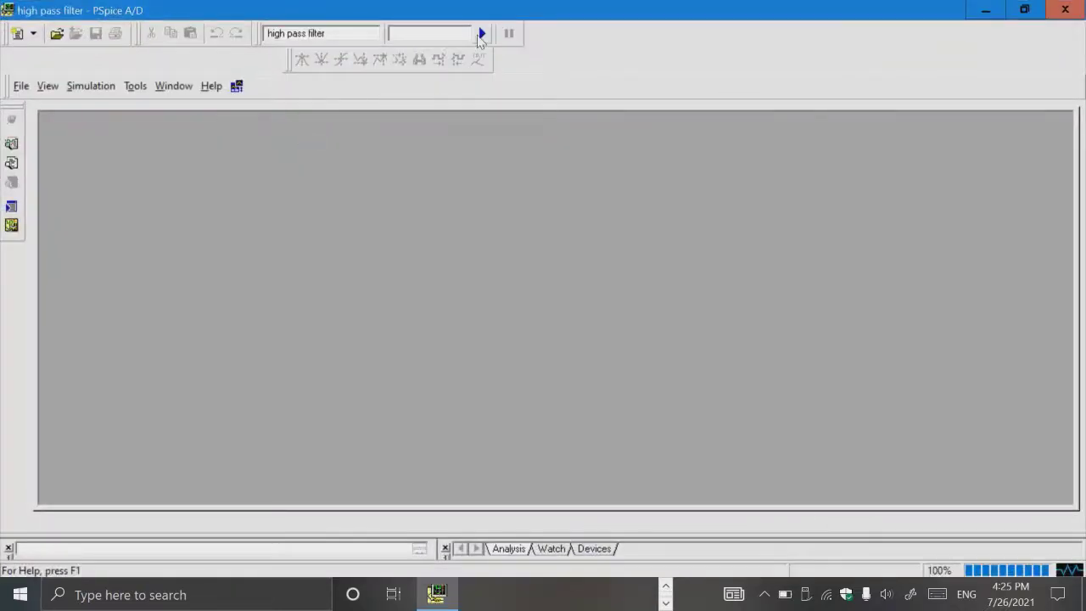
# - Return from the empty simulation window to the high pass filter schematic
pyautogui.click(986, 10)
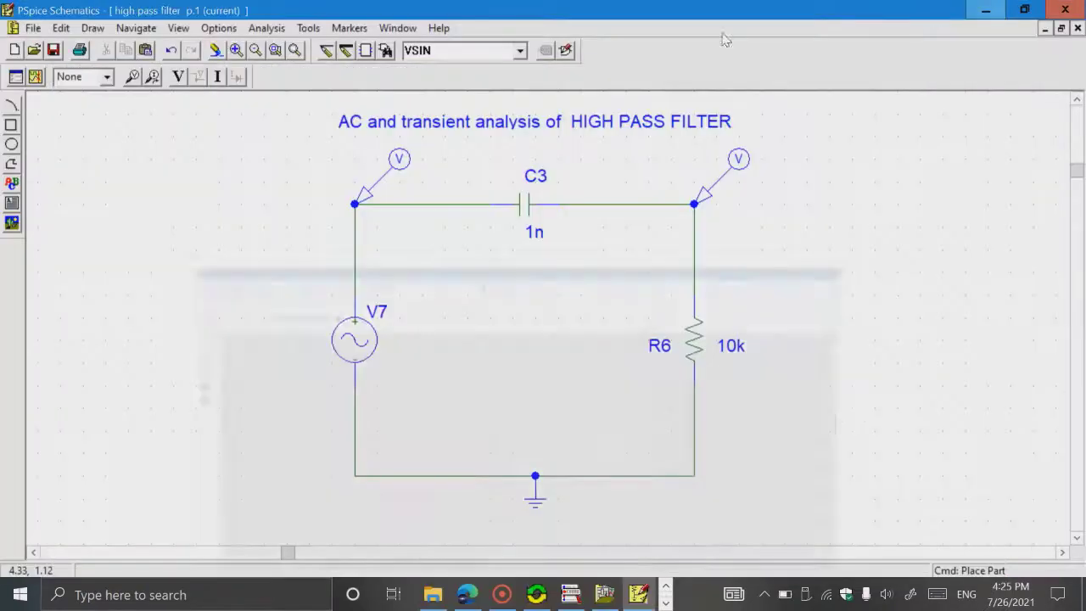
pyautogui.click(466, 594)
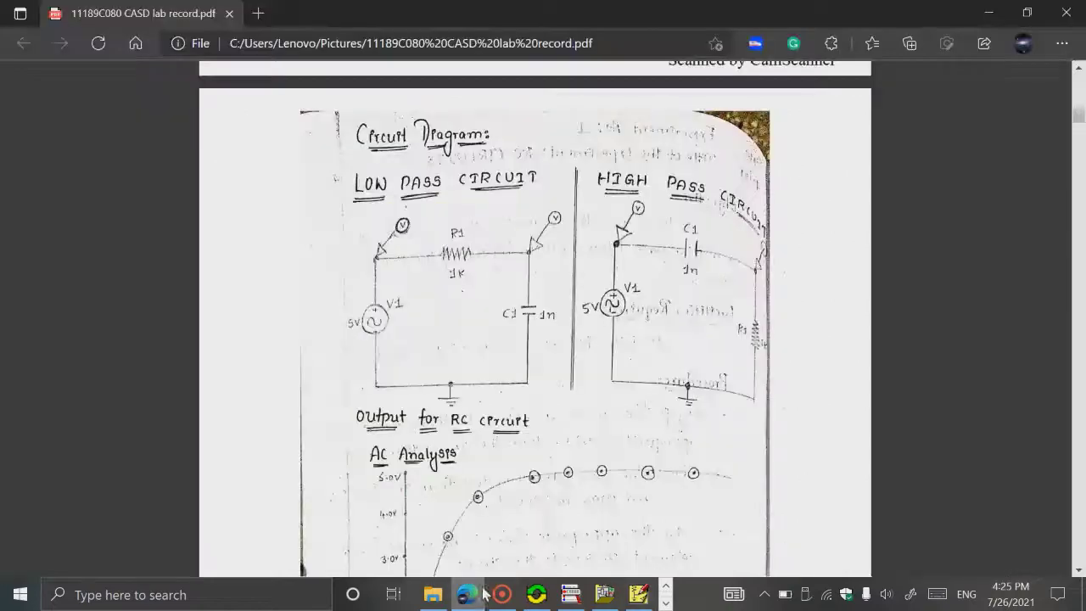
pyautogui.click(501, 594)
pyautogui.click(150, 62)
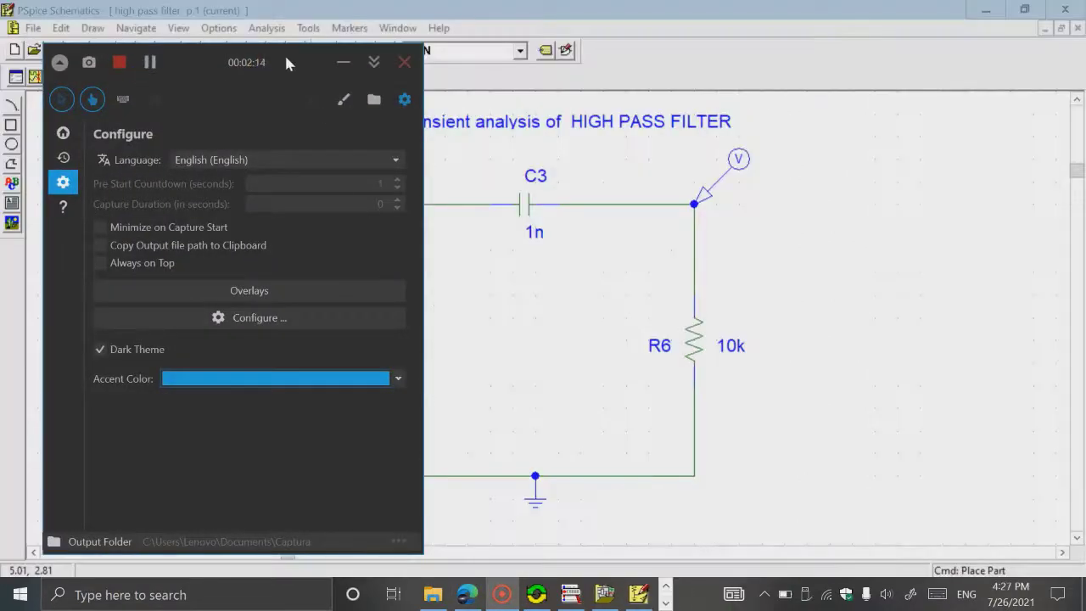
pyautogui.click(343, 61)
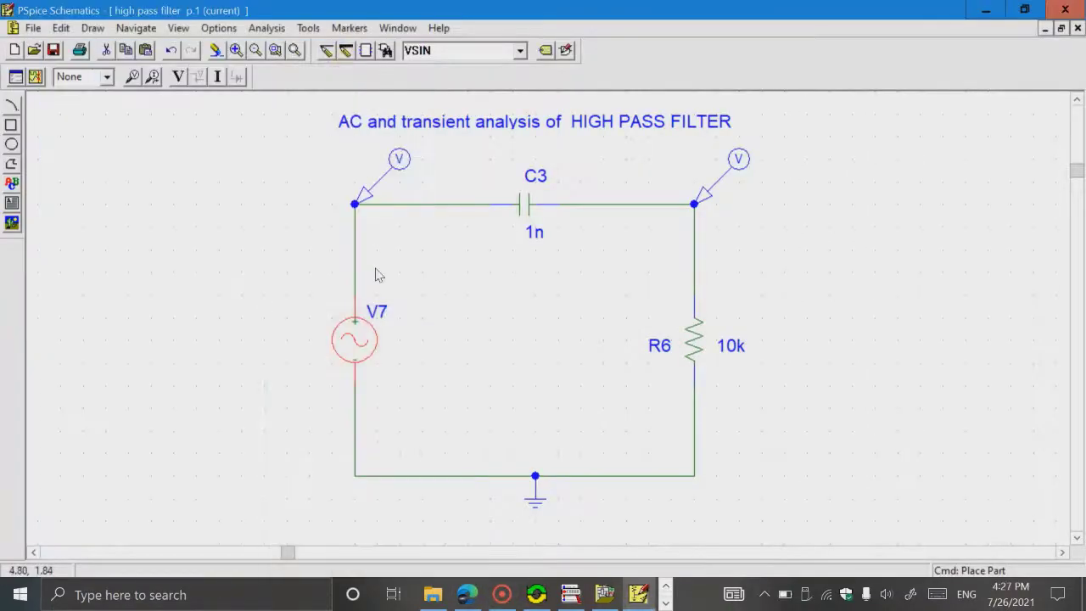
# - Enable the transient analysis for the high pass filter with a step ceiling of 0.01ms and close the analysis setup
pyautogui.click(268, 28)
pyautogui.click(286, 110)
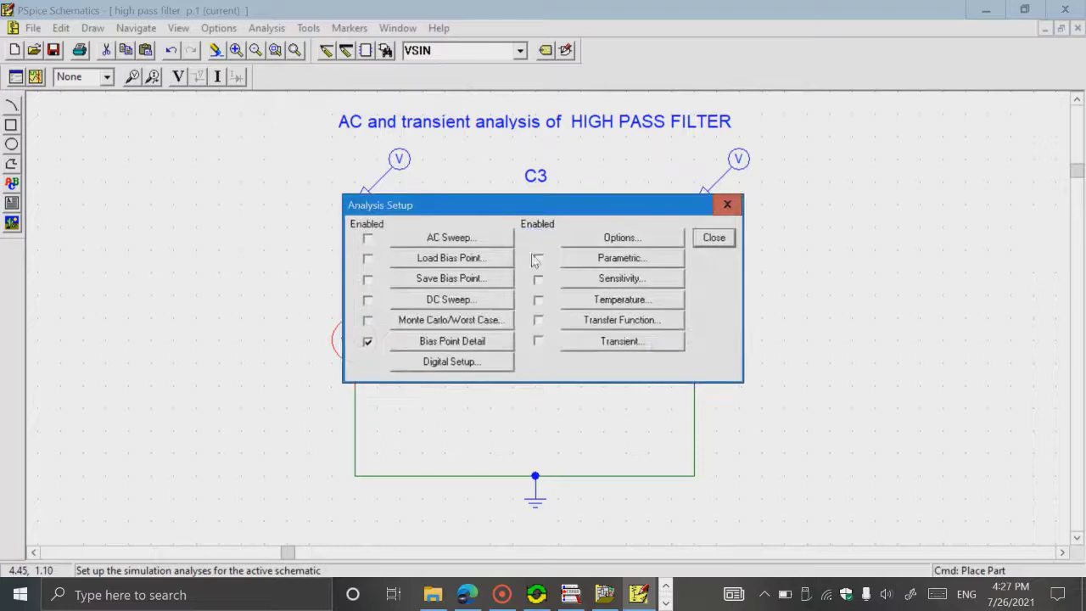
pyautogui.click(538, 341)
pyautogui.click(565, 341)
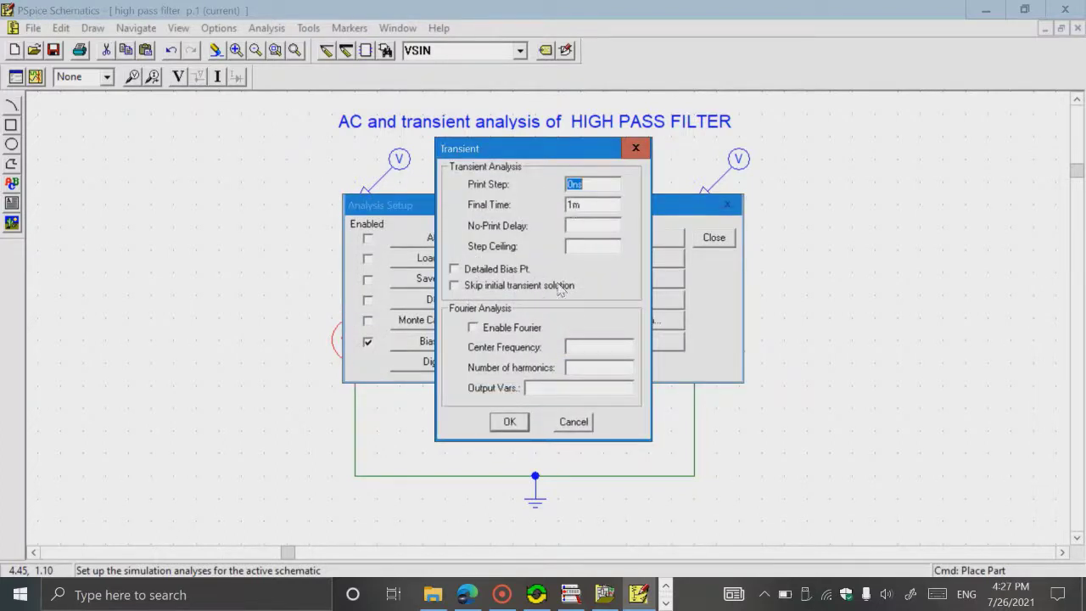
pyautogui.click(570, 245)
pyautogui.write('0.01')
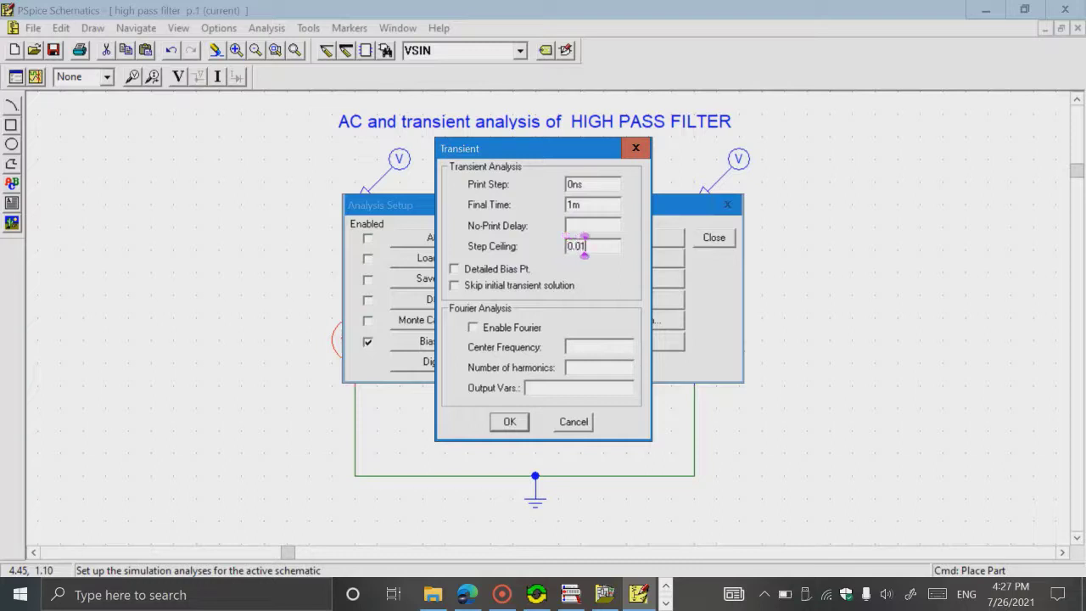
pyautogui.write('ms')
pyautogui.click(508, 422)
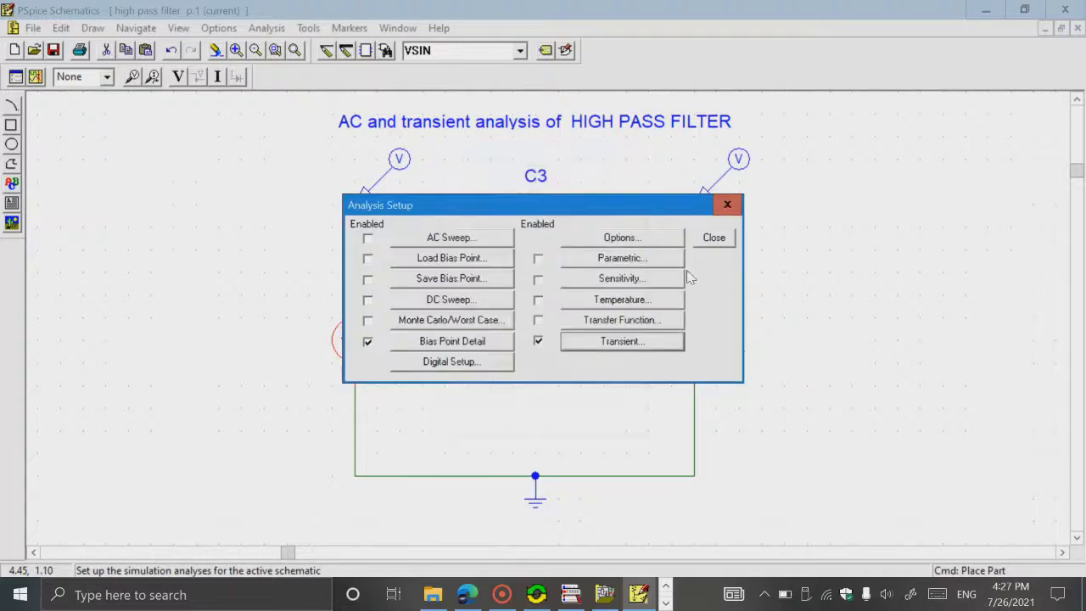
pyautogui.click(706, 242)
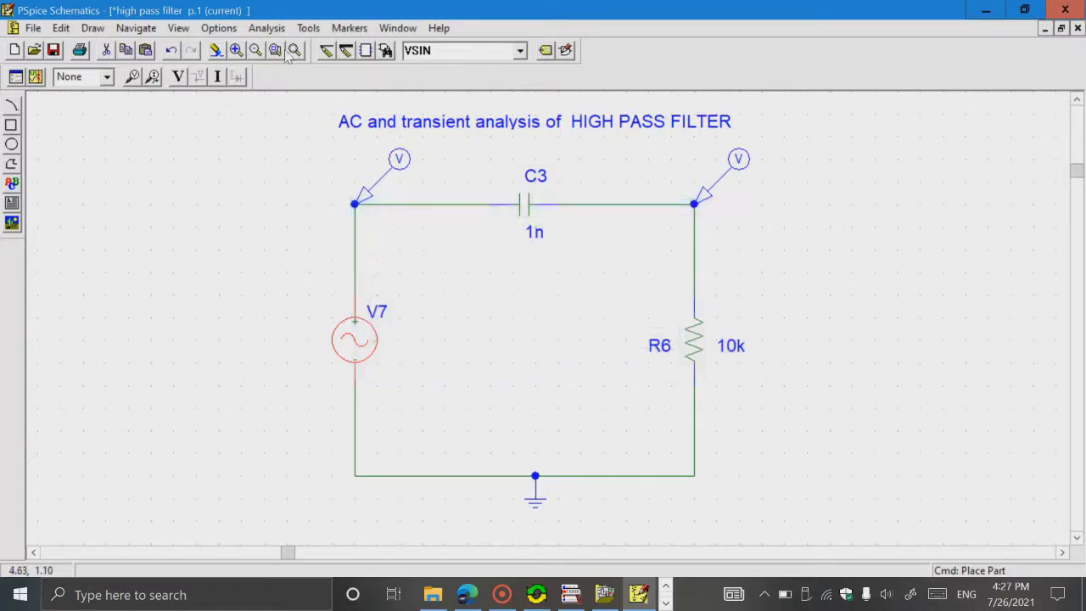
# - Simulate the high pass filter's transient response, then return to the schematic
pyautogui.click(266, 28)
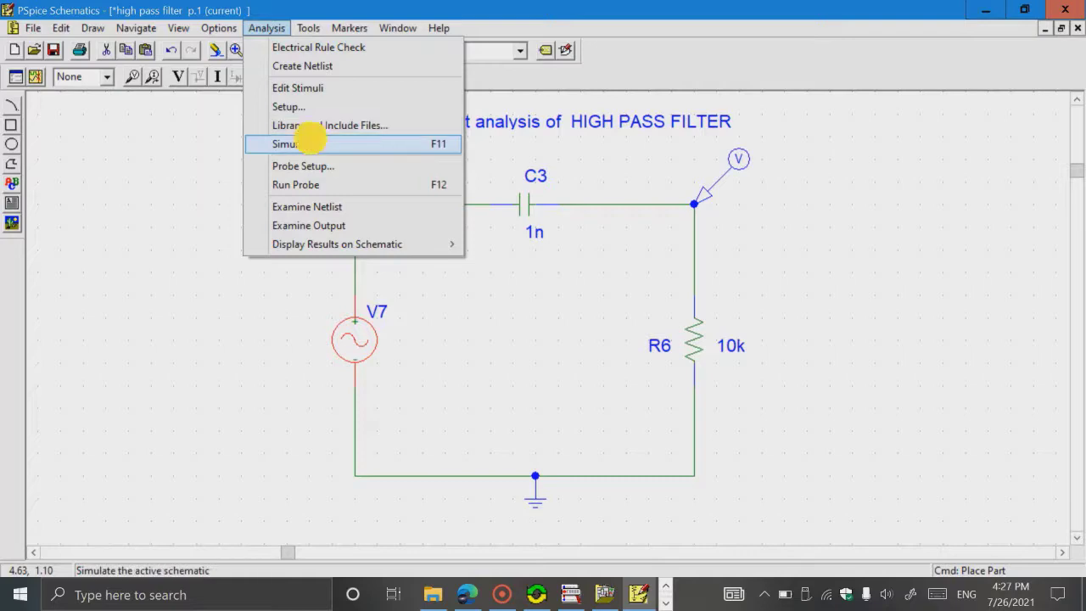
pyautogui.click(308, 140)
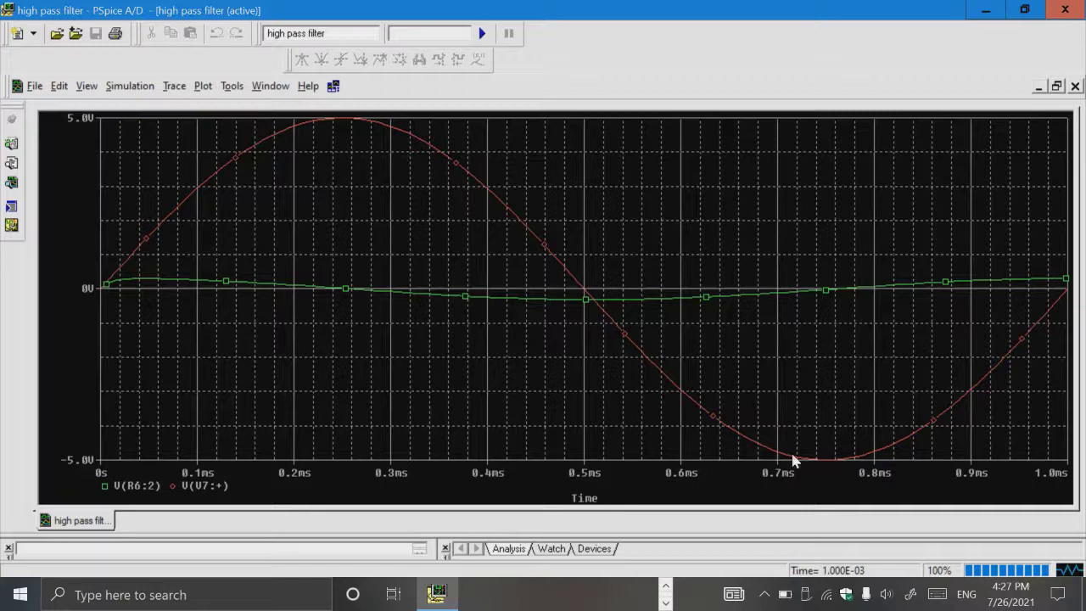
pyautogui.click(986, 10)
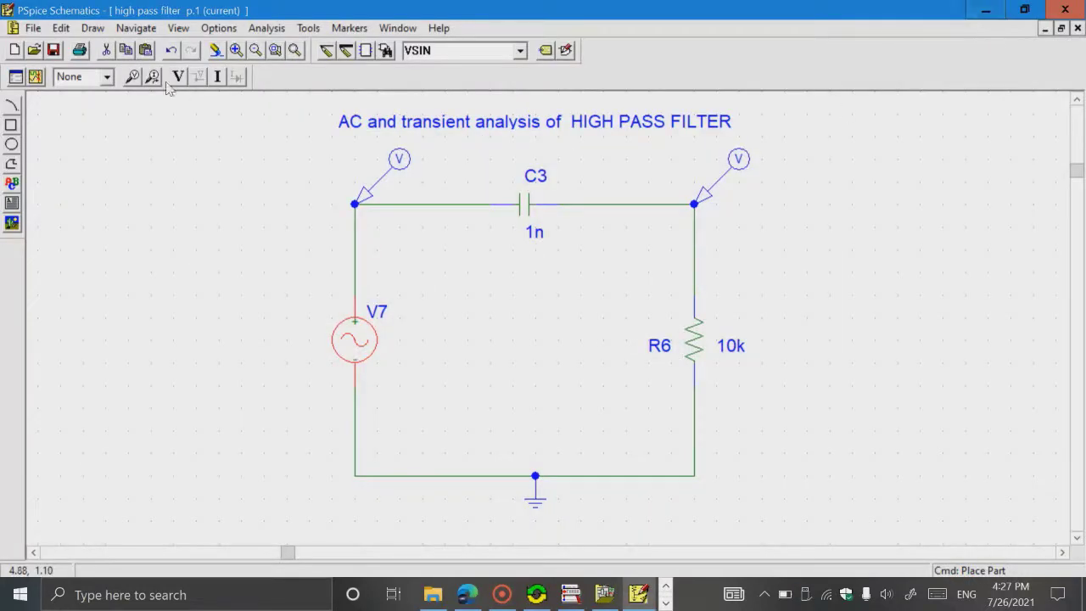
# - Set the transient analysis final time to 10m and close the analysis setup
pyautogui.click(265, 28)
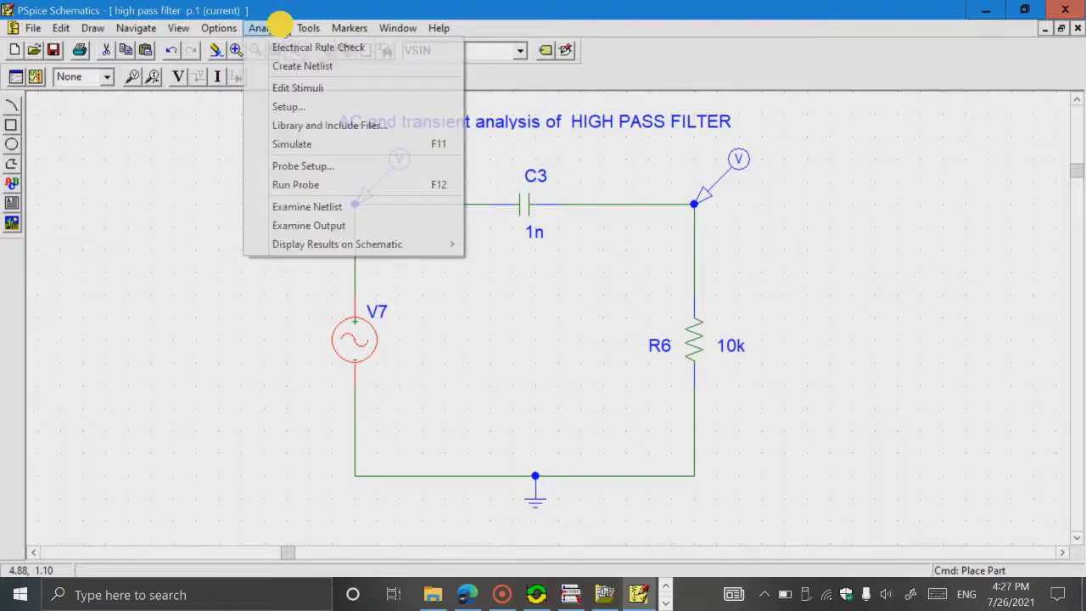
pyautogui.click(276, 107)
pyautogui.click(601, 341)
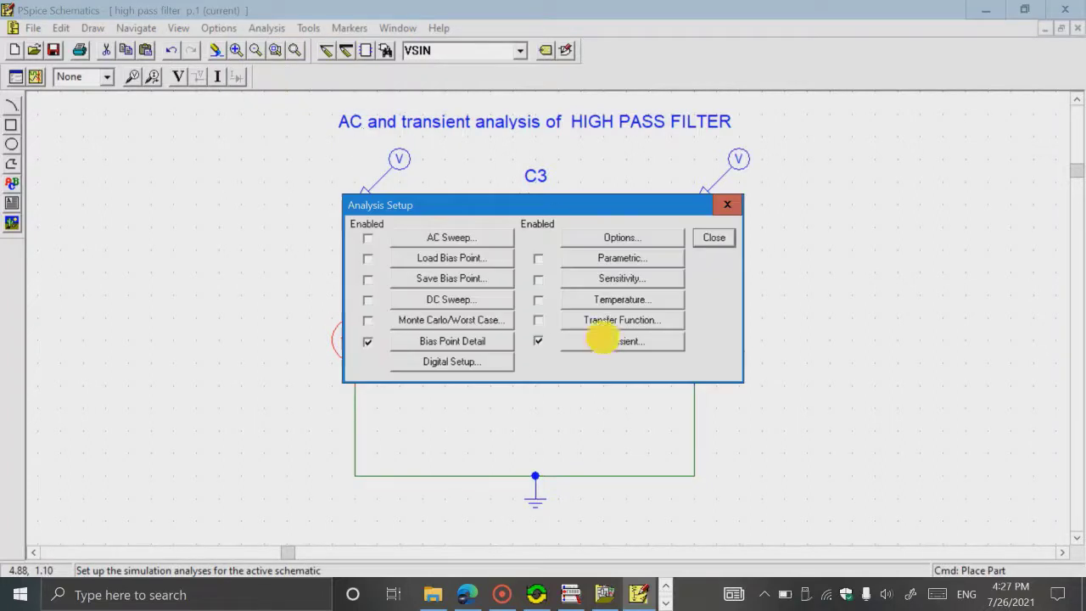
pyautogui.click(571, 206)
pyautogui.write('1m')
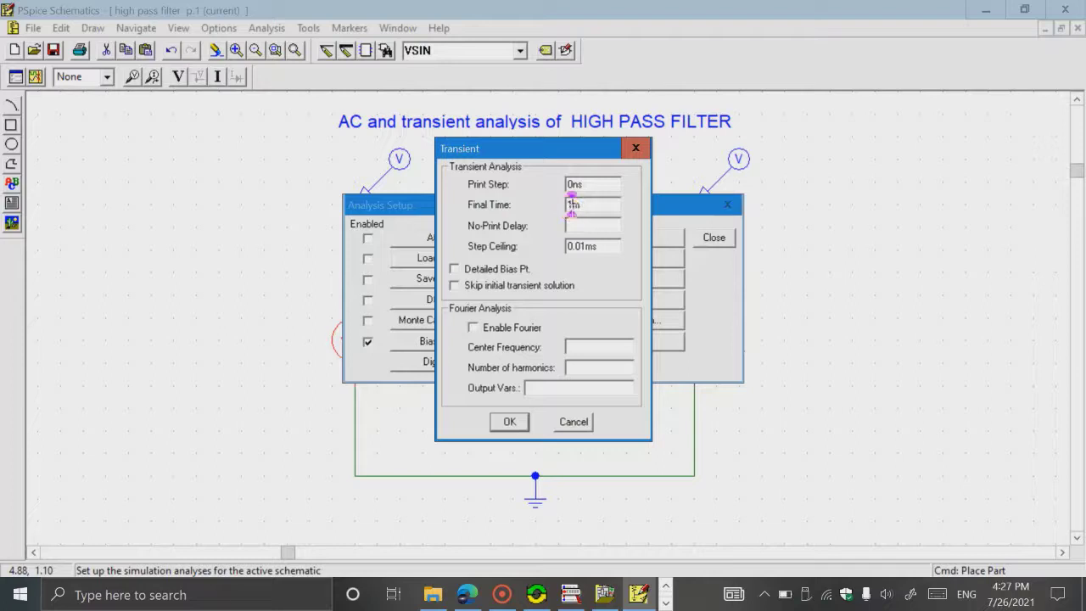
pyautogui.click(512, 422)
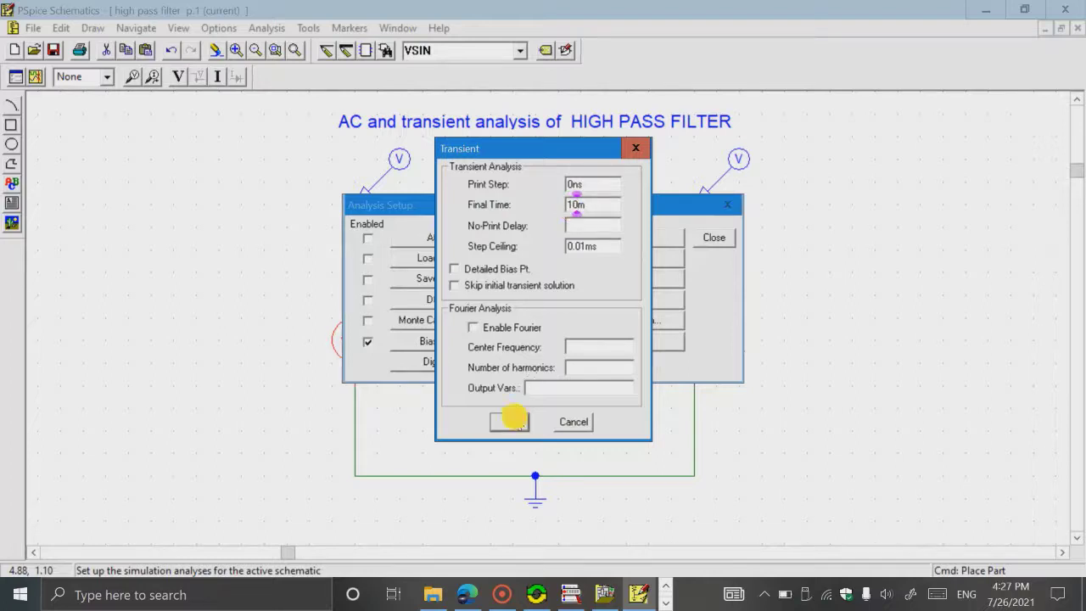
pyautogui.click(713, 238)
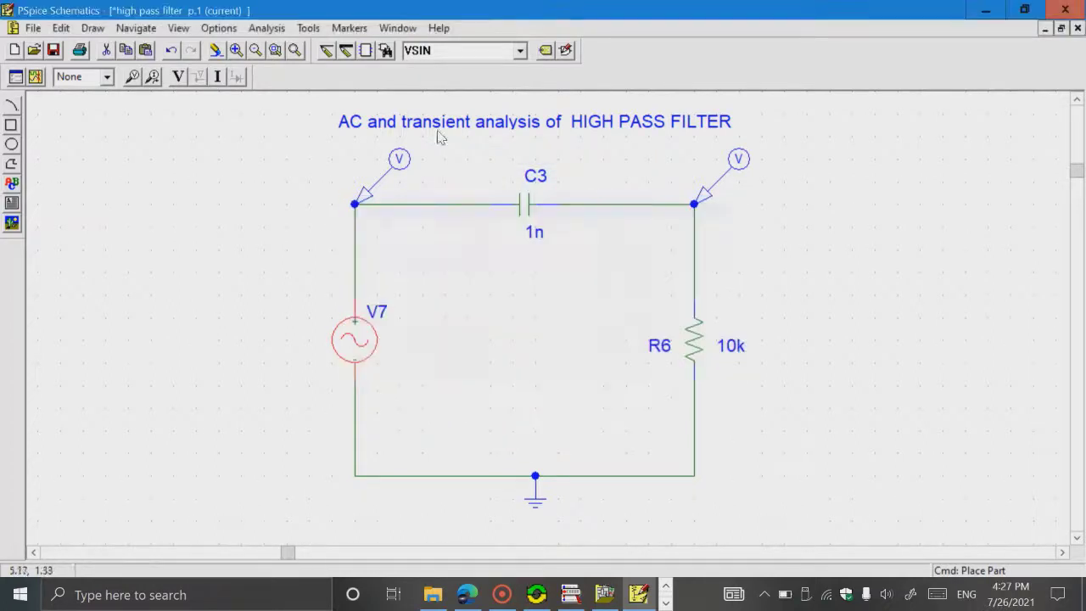
# - Rerun the transient simulation with the 10m final time and go back to the schematic
pyautogui.click(269, 28)
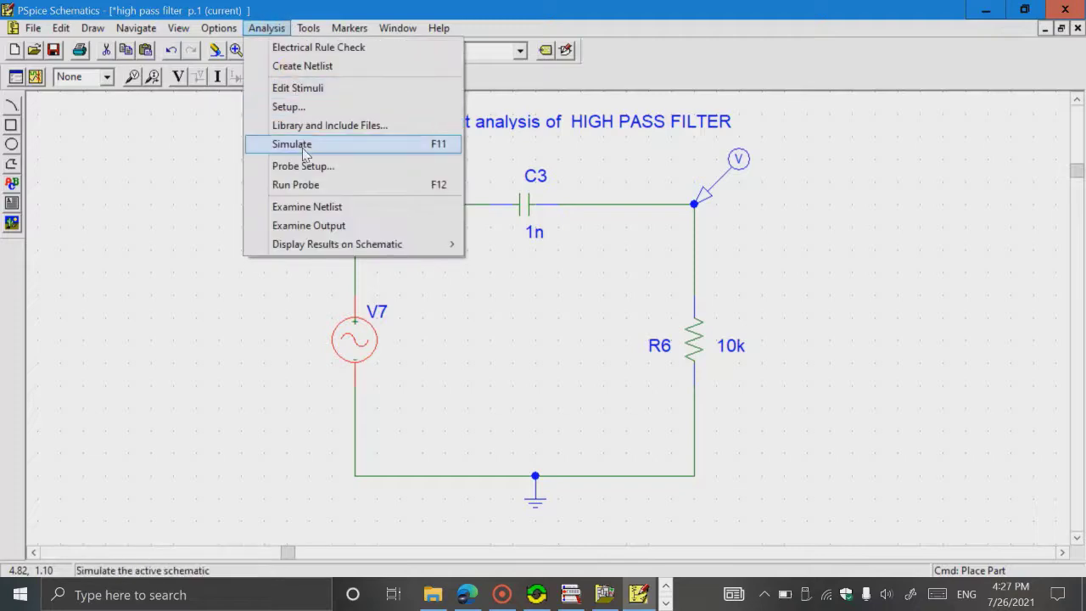
pyautogui.click(292, 145)
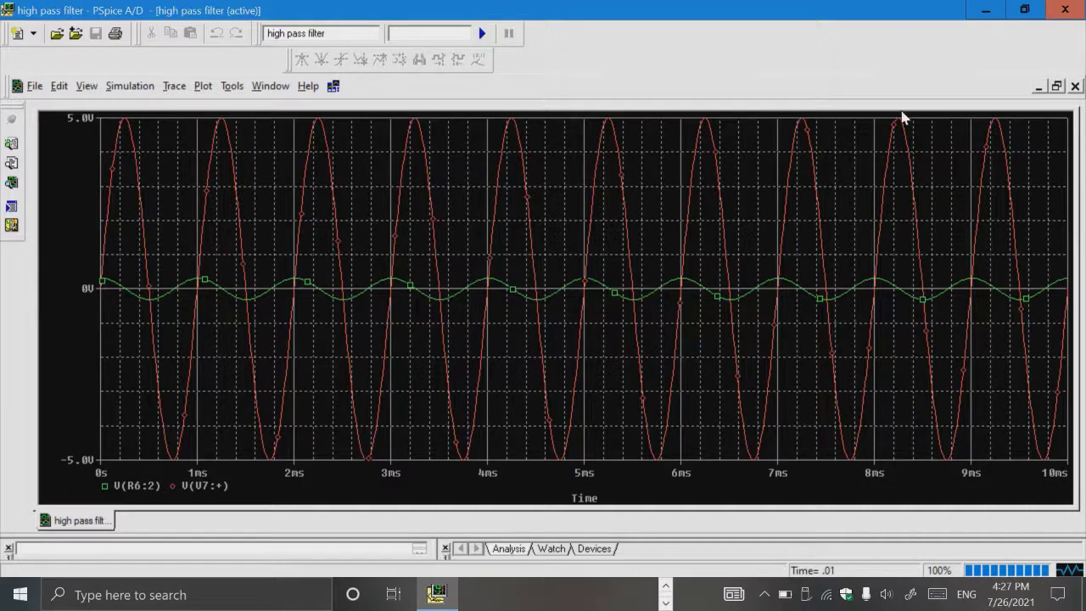
pyautogui.click(985, 9)
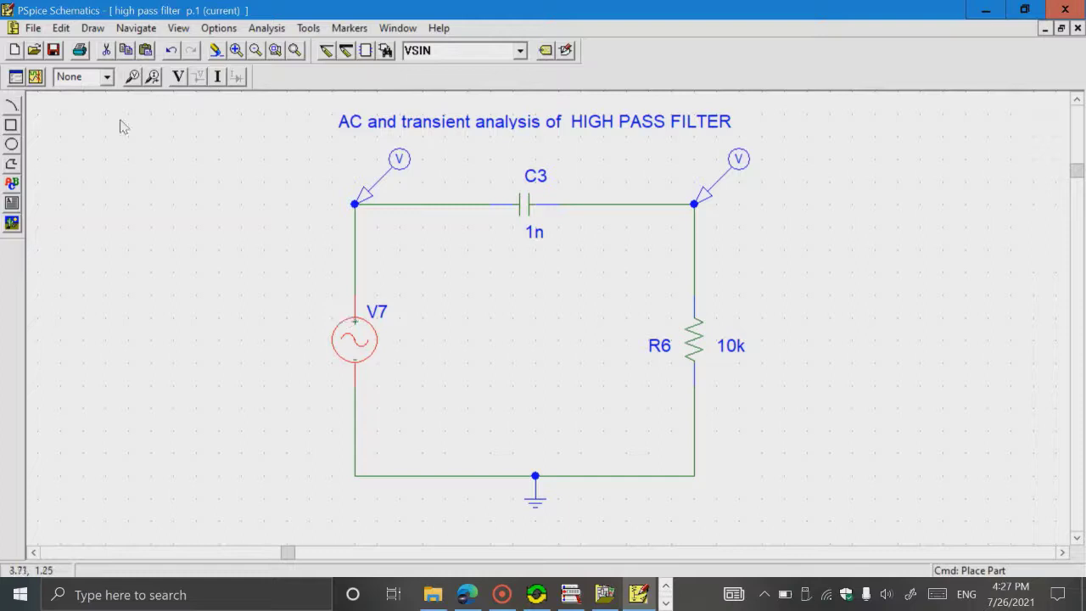
# - Replace the VSIN source V7 with a VAC source in the same gap of the high pass filter circuit
pyautogui.click(106, 50)
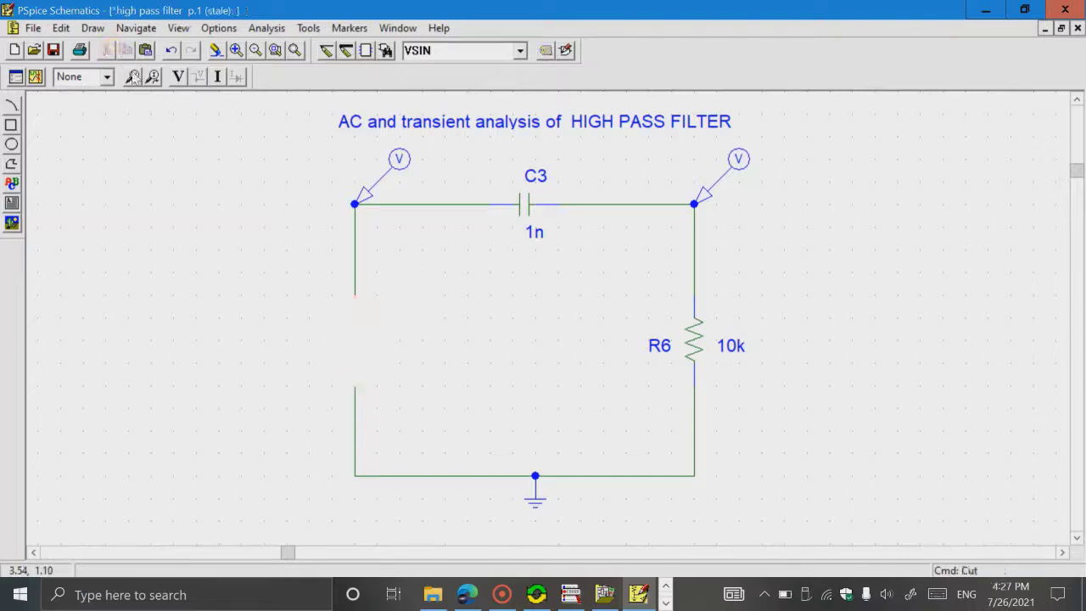
pyautogui.click(134, 77)
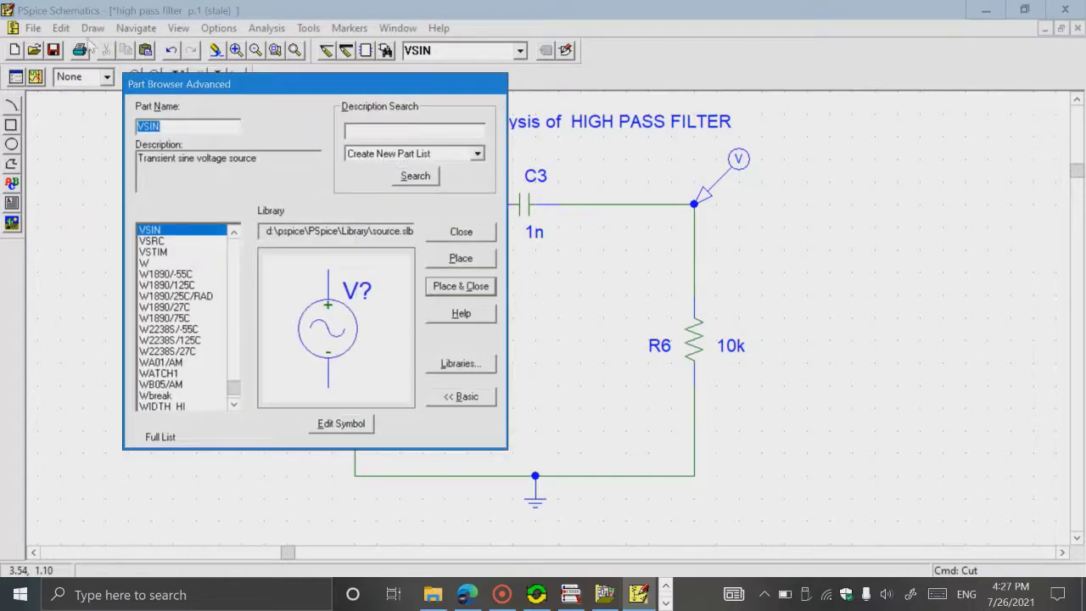
pyautogui.click(162, 125)
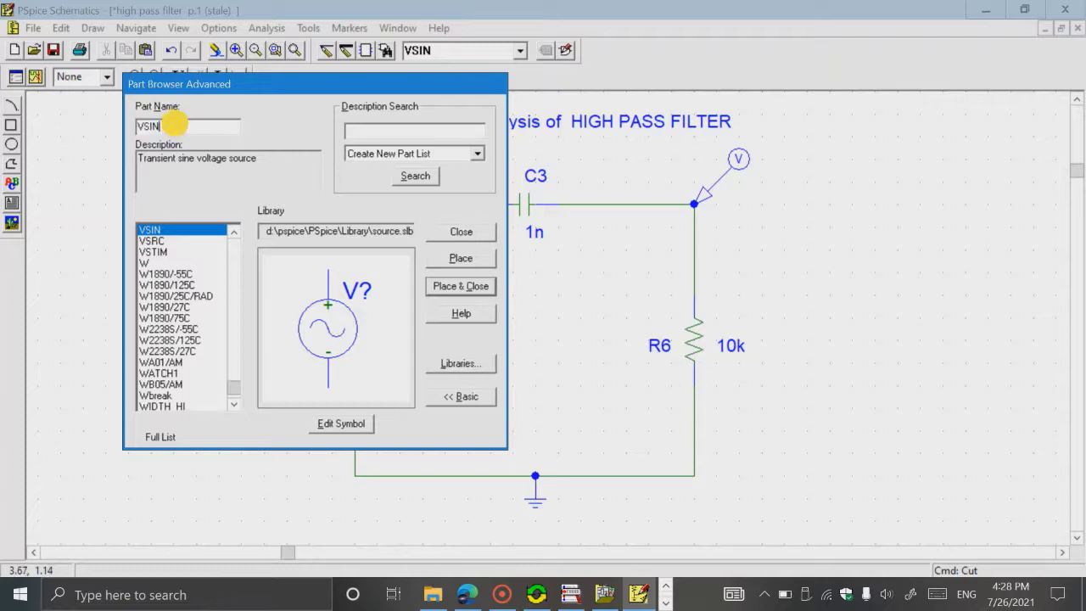
pyautogui.press('BackSpace')
pyautogui.press('BackSpace')
pyautogui.write('c')
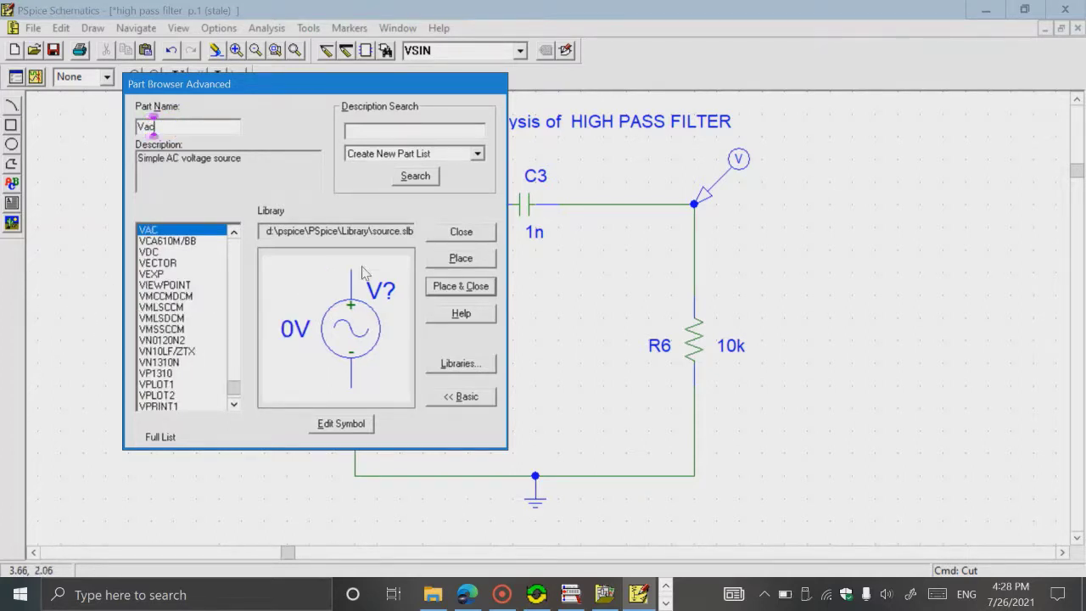
pyautogui.click(448, 258)
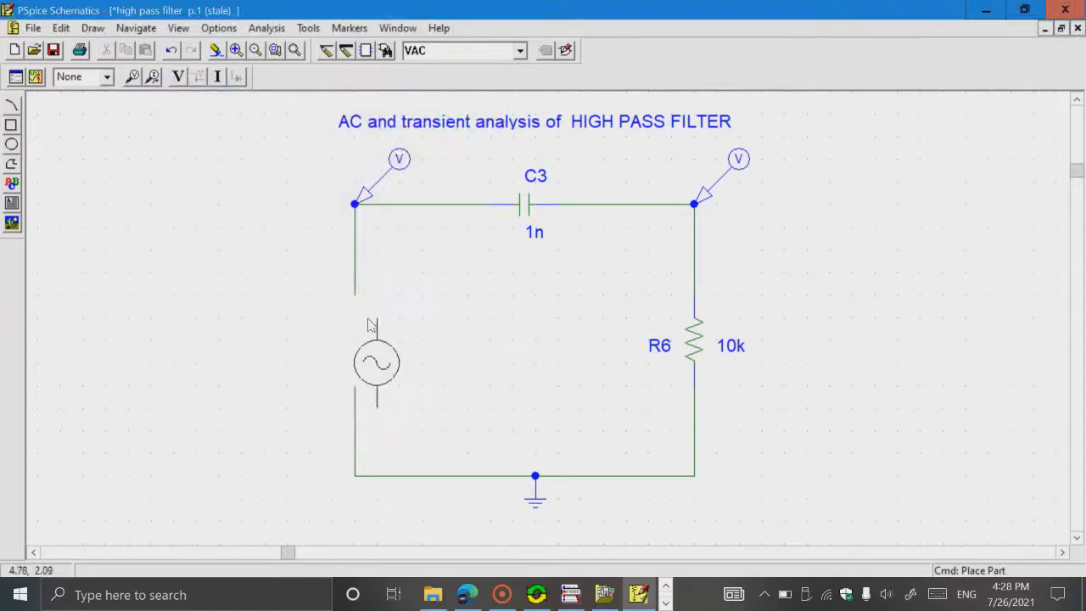
pyautogui.click(355, 307)
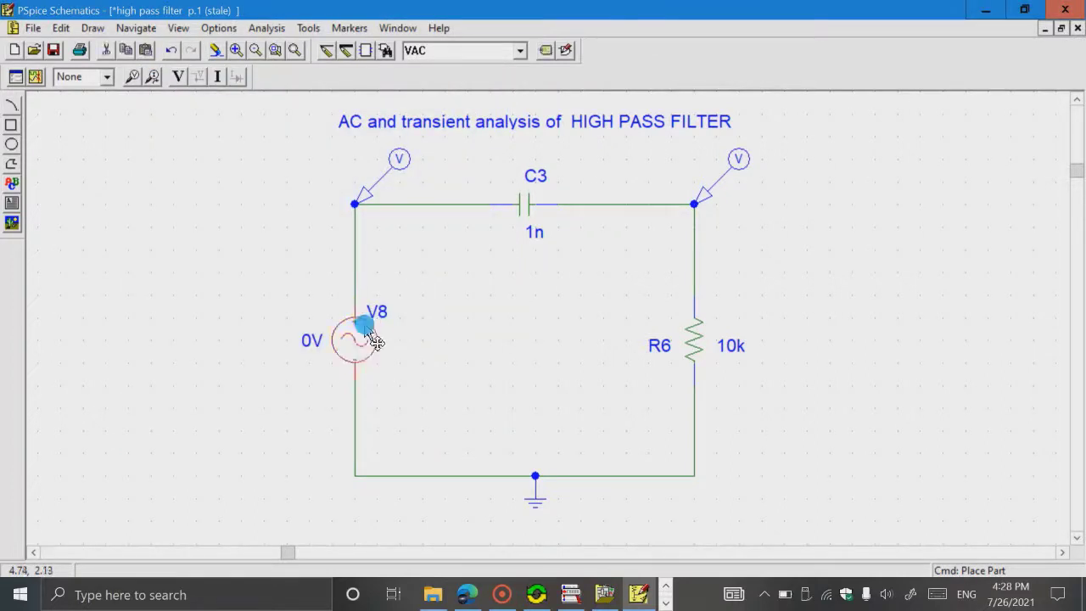
# - Set the VAC source's ACMAG attribute to 5V and ACPHASE to 0, saving the attributes
pyautogui.doubleClick(358, 331)
pyautogui.click(400, 307)
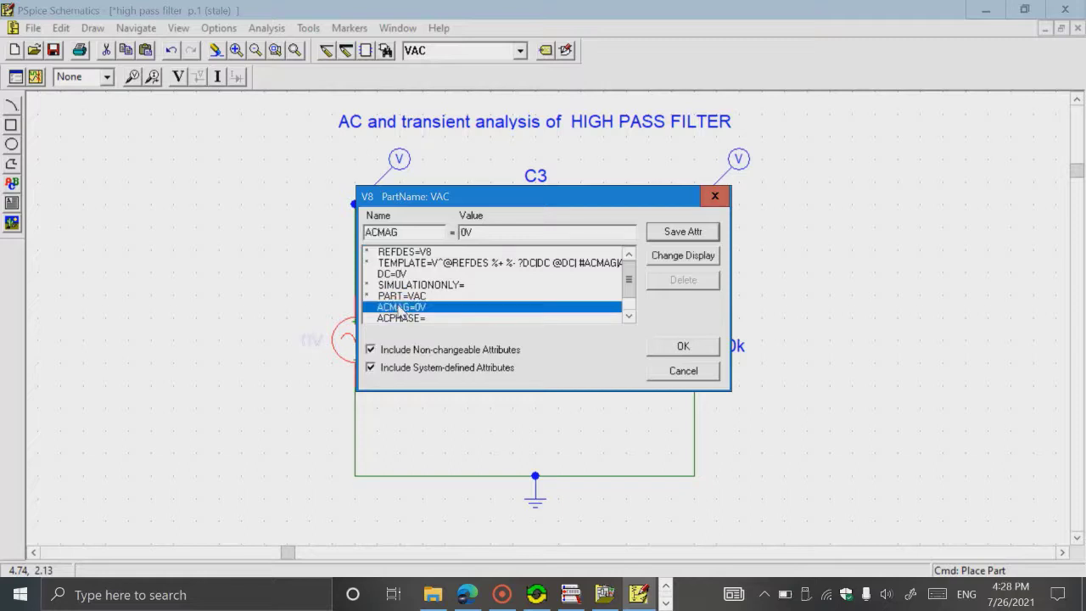
pyautogui.click(465, 233)
pyautogui.write('5')
pyautogui.click(440, 319)
pyautogui.click(477, 332)
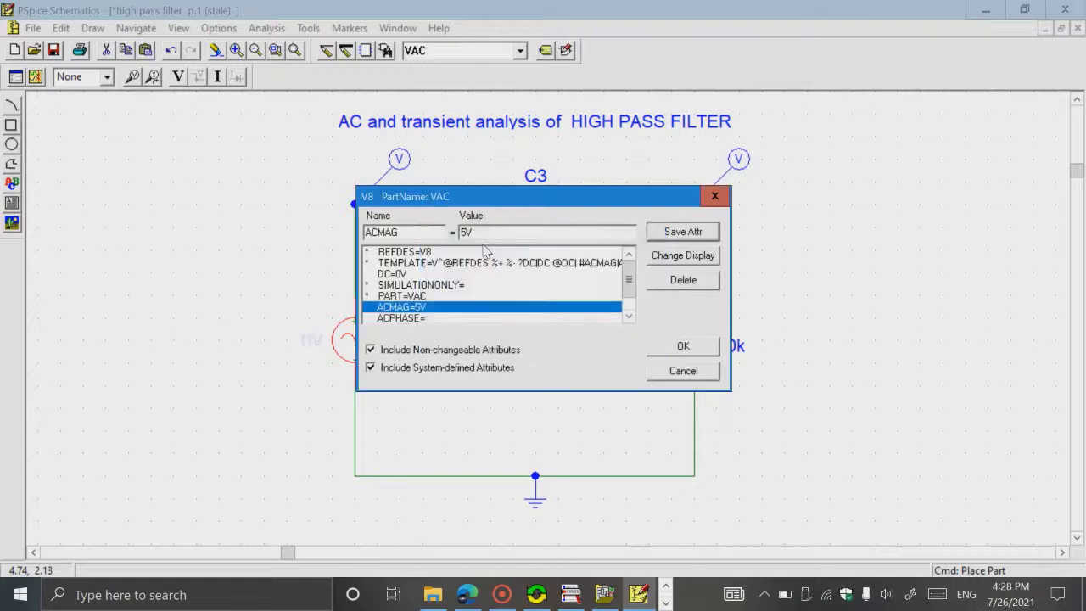
pyautogui.click(478, 233)
pyautogui.click(441, 318)
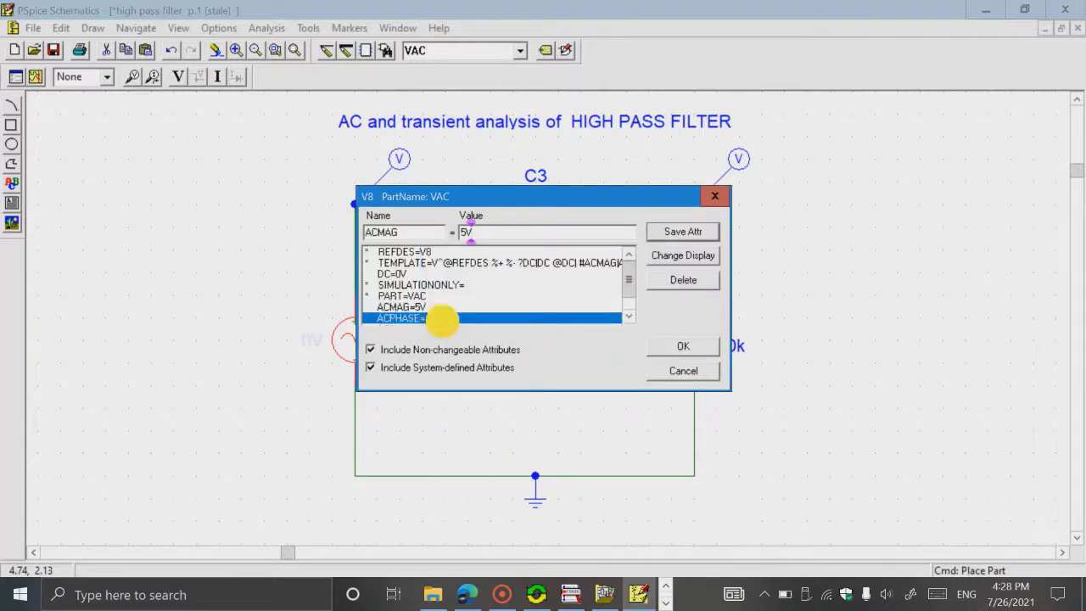
pyautogui.click(480, 228)
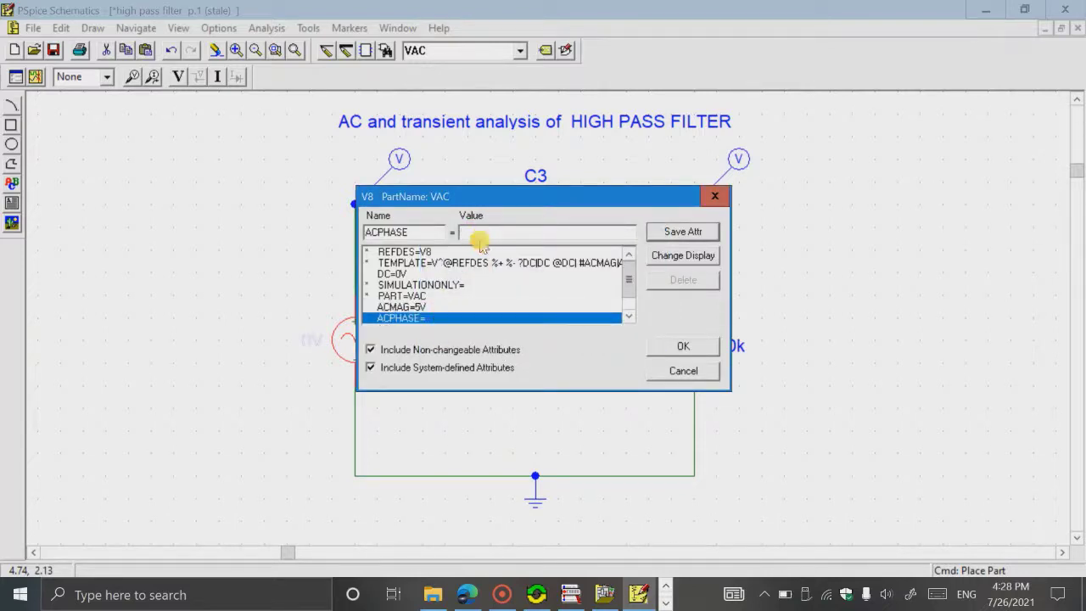
pyautogui.write('0')
pyautogui.click(653, 233)
pyautogui.click(667, 346)
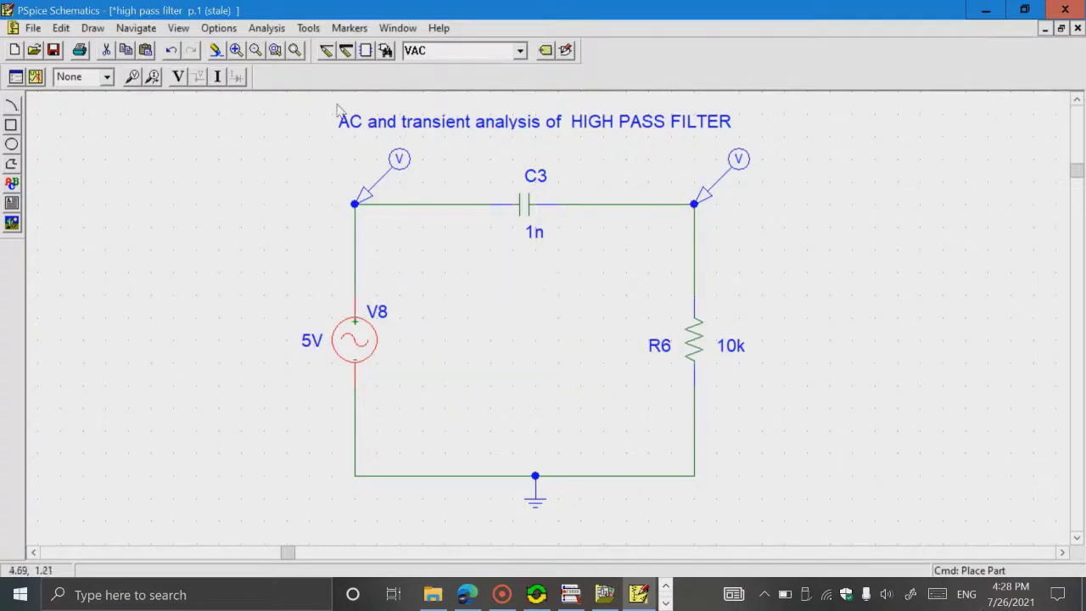
# - Enable the AC sweep and disable the transient analysis, accepting the existing linear sweep parameters
pyautogui.click(266, 28)
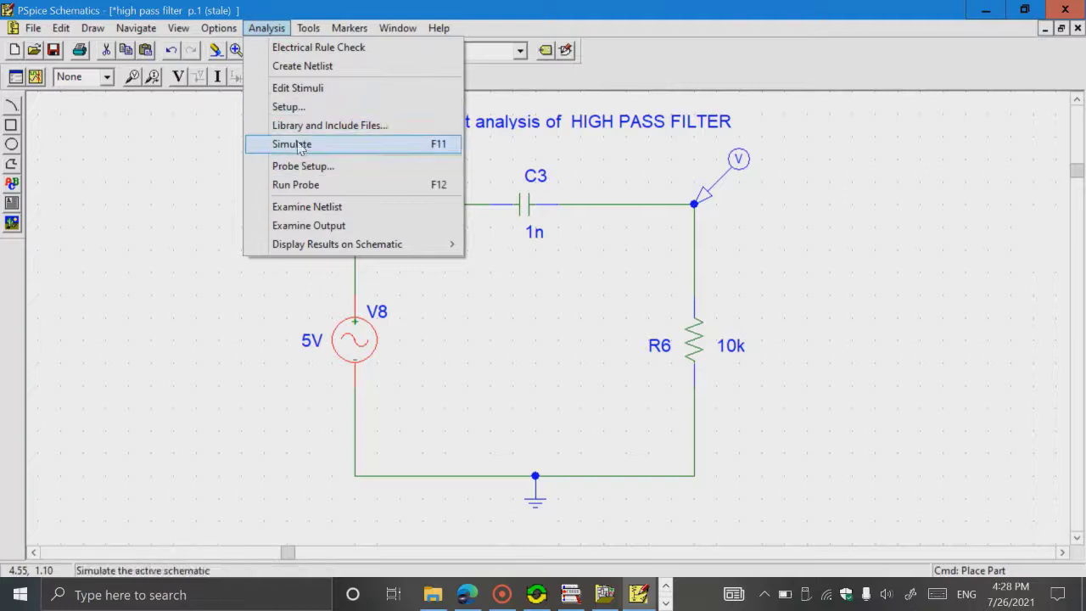
pyautogui.click(301, 107)
pyautogui.click(368, 238)
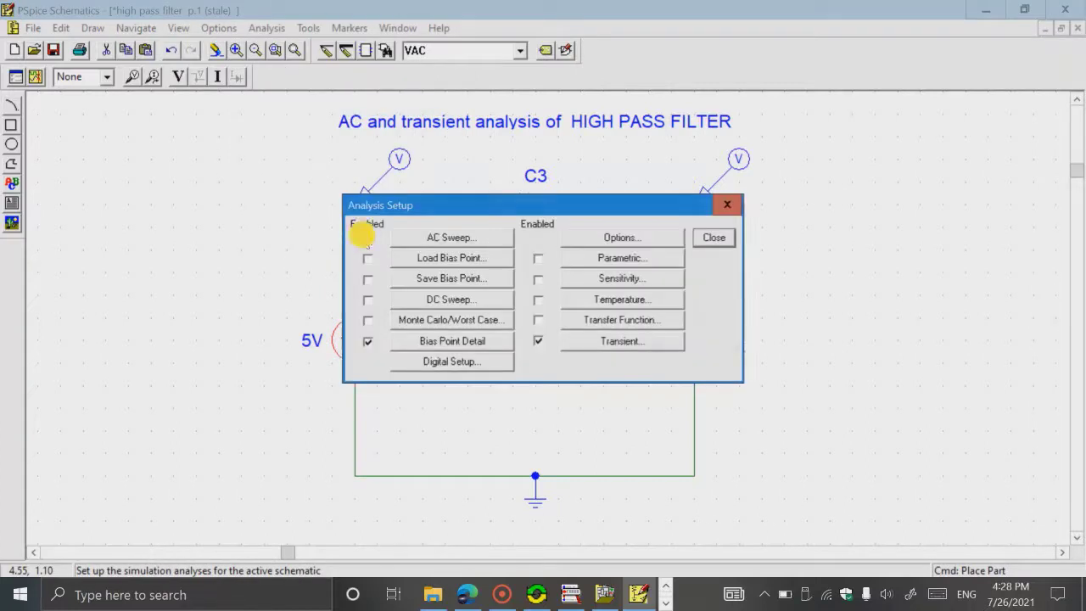
pyautogui.click(543, 341)
pyautogui.click(427, 240)
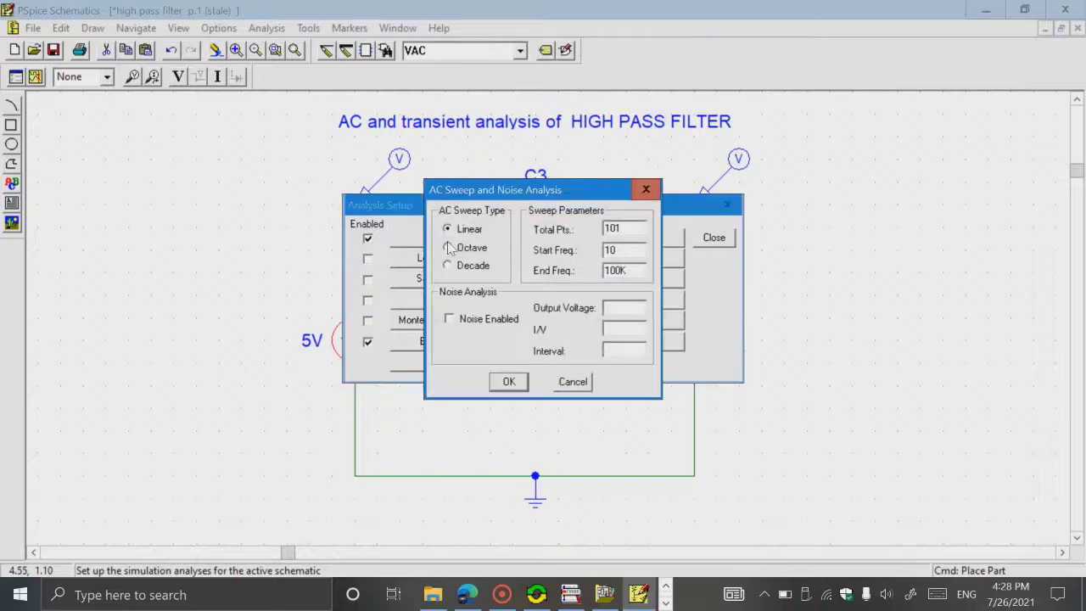
pyautogui.click(508, 383)
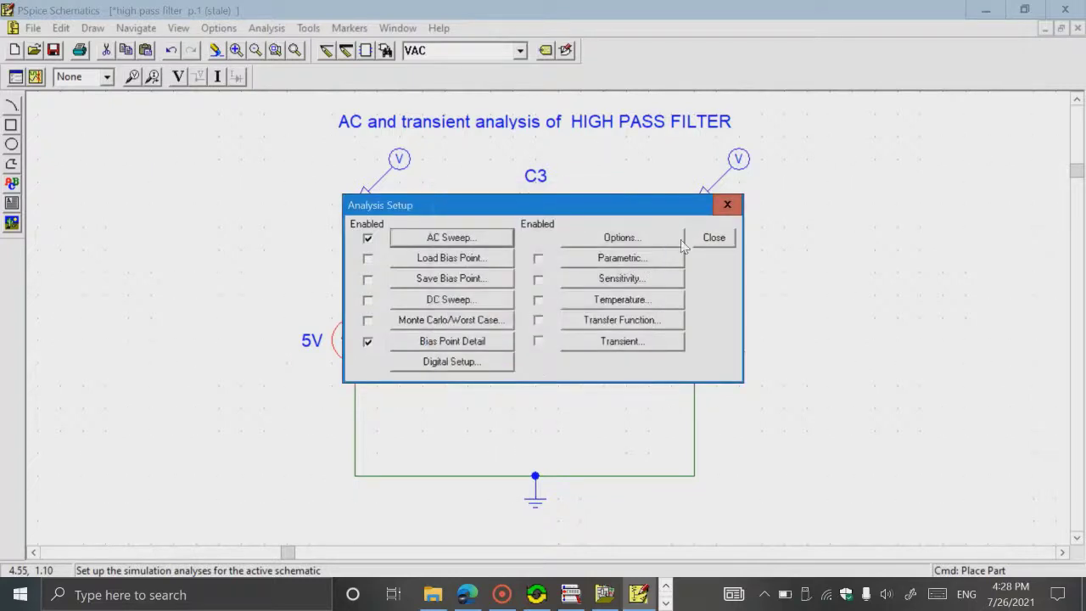
pyautogui.click(708, 238)
# - Simulate the AC sweep of the high pass filter with the VAC source, examine the frequency response and return to the schematic
pyautogui.click(267, 28)
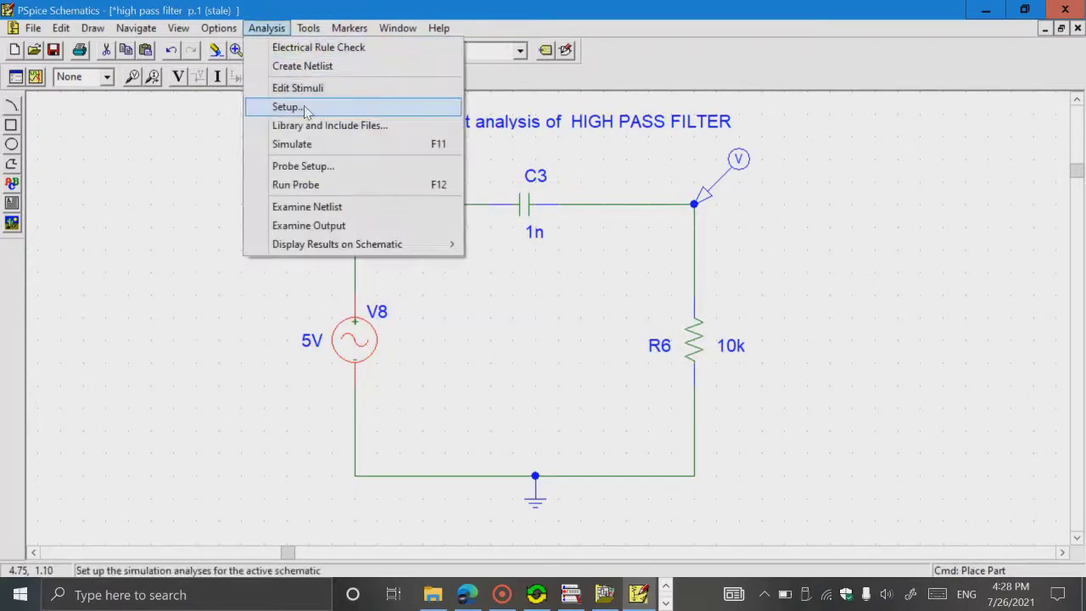
pyautogui.click(306, 150)
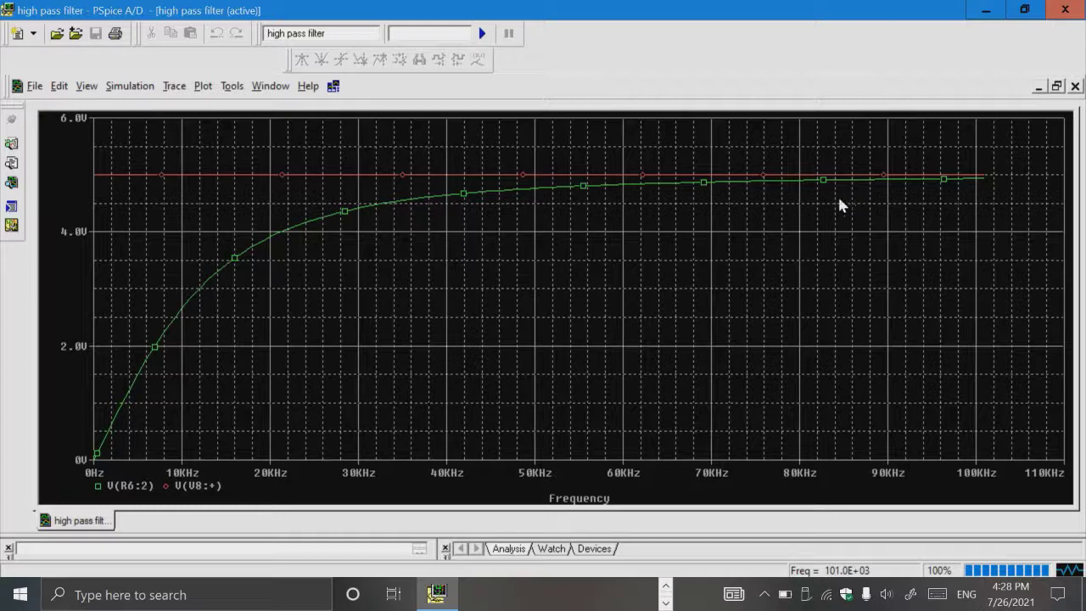
pyautogui.click(198, 279)
pyautogui.click(989, 12)
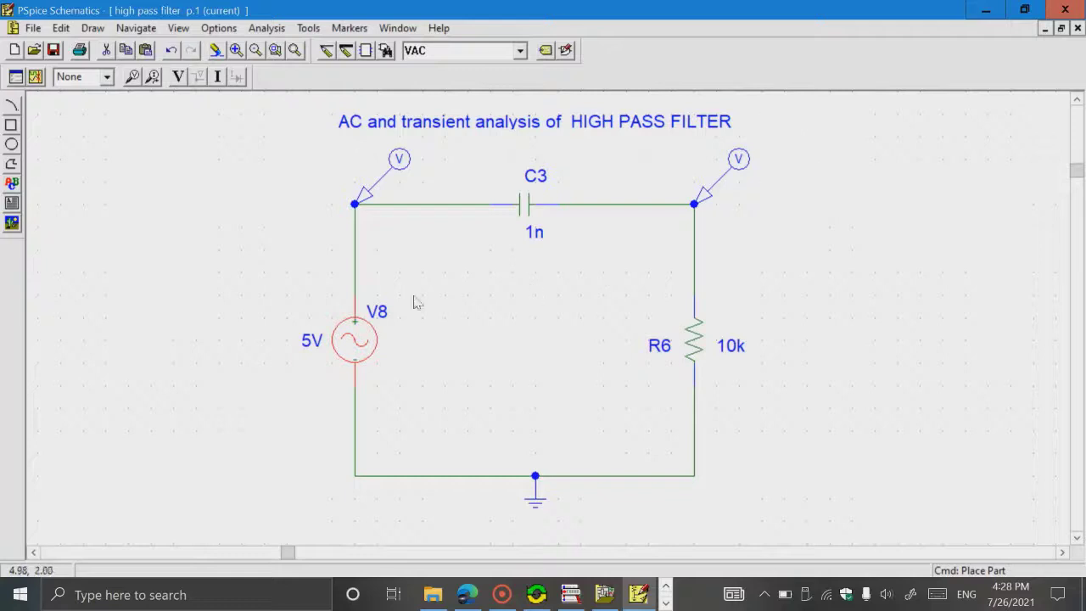